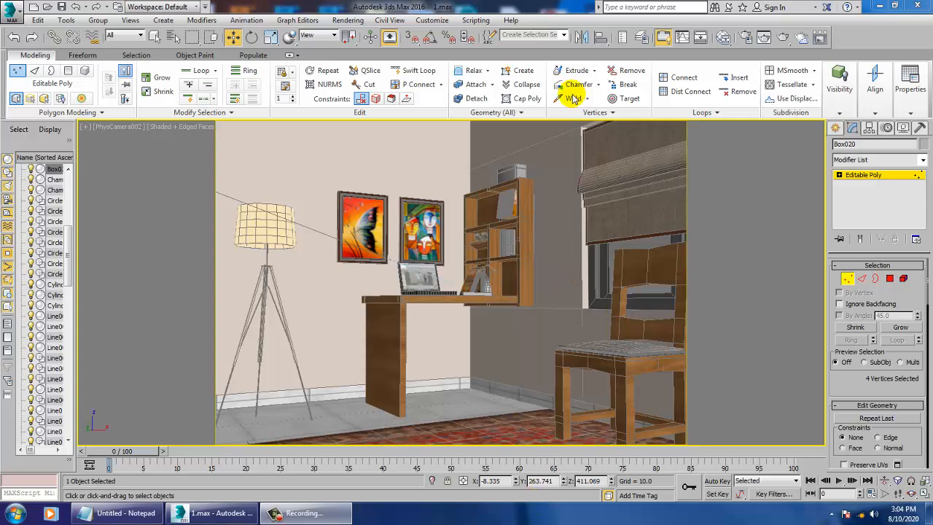
# Open the WhatsApp reference image from the desktop folder Inter auggg and place its viewer beside the camera view
pyautogui.click(357, 23)
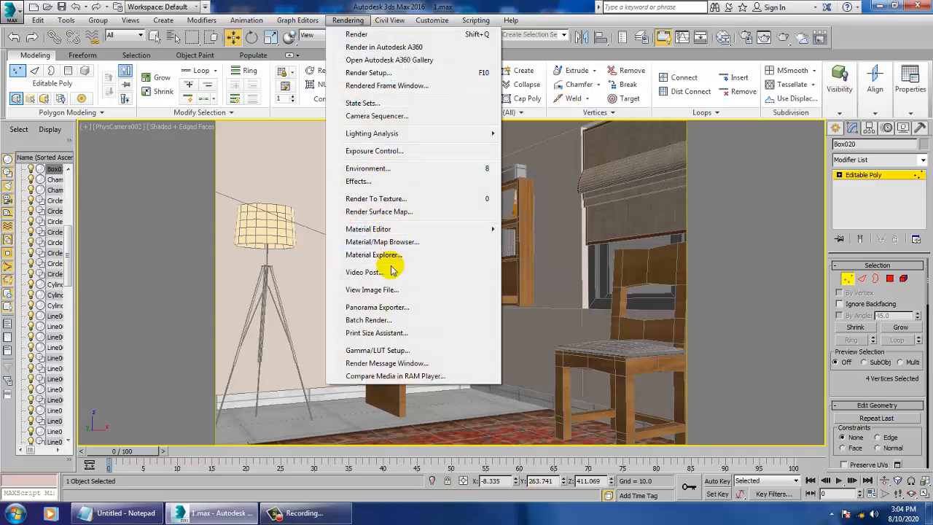
pyautogui.click(399, 290)
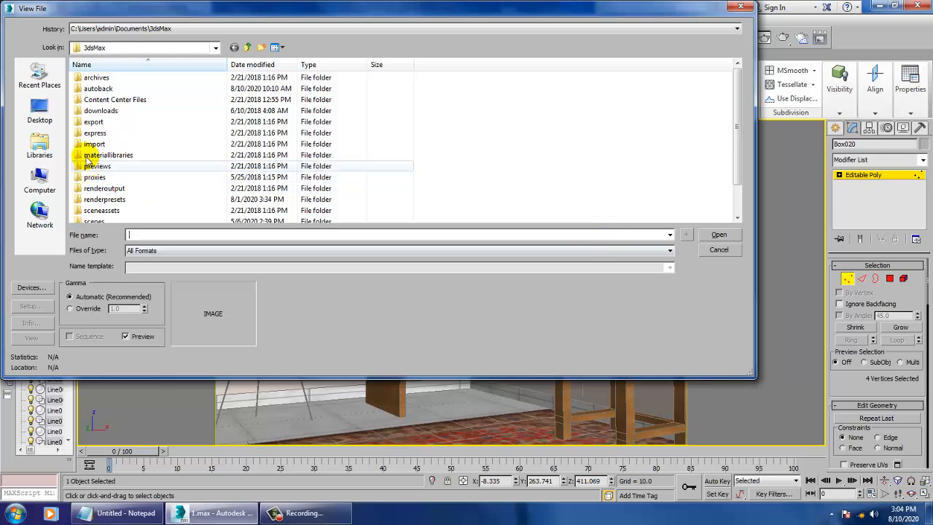
pyautogui.click(36, 113)
pyautogui.write('i')
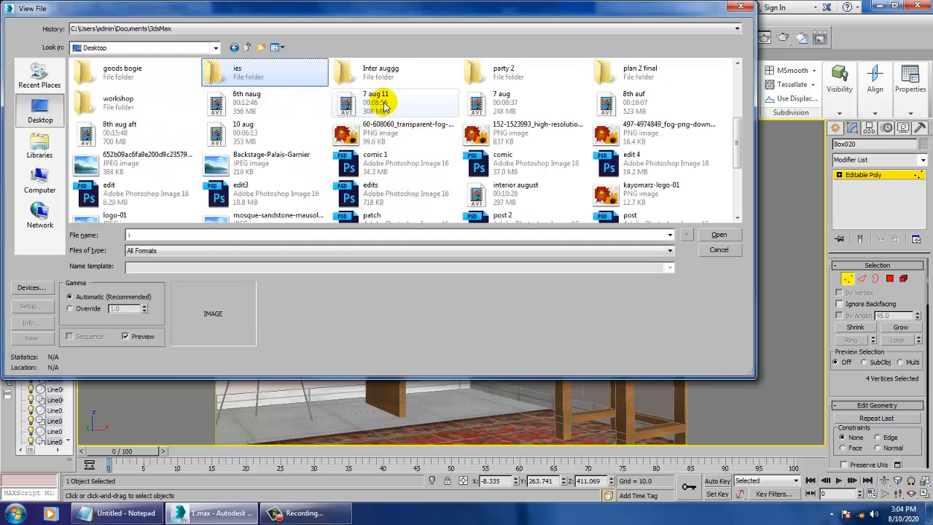
pyautogui.doubleClick(374, 73)
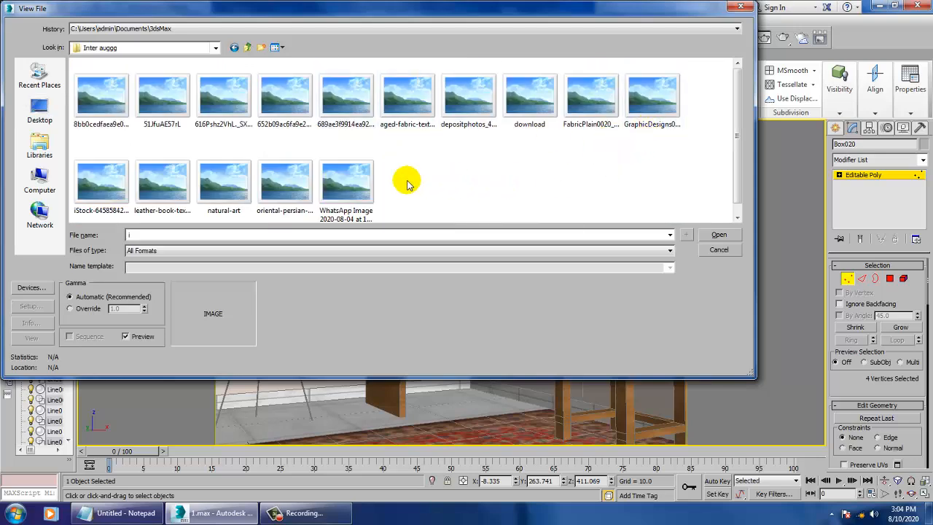
pyautogui.doubleClick(358, 182)
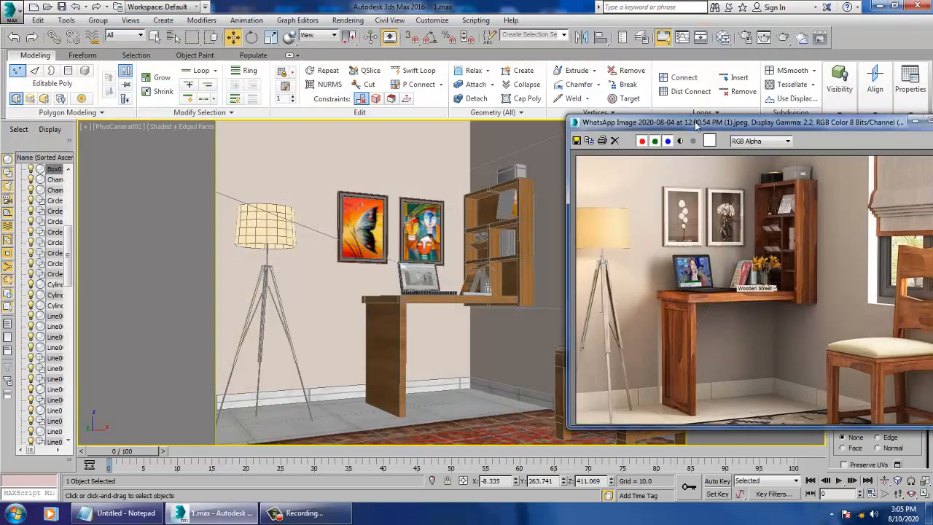
pyautogui.moveTo(720, 127); pyautogui.dragTo(110, 71)
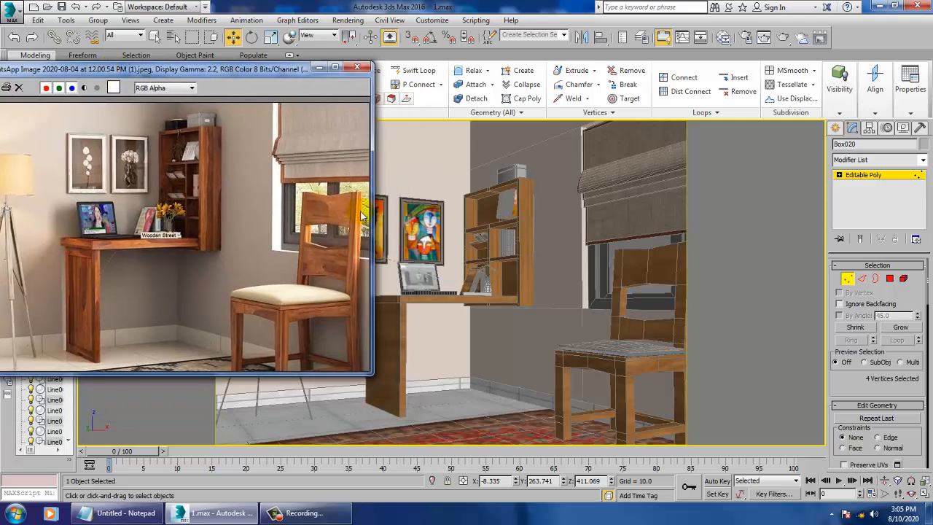
# Show the maximized front view zoomed out around the room and leave vertex editing of Box020
pyautogui.click(587, 259)
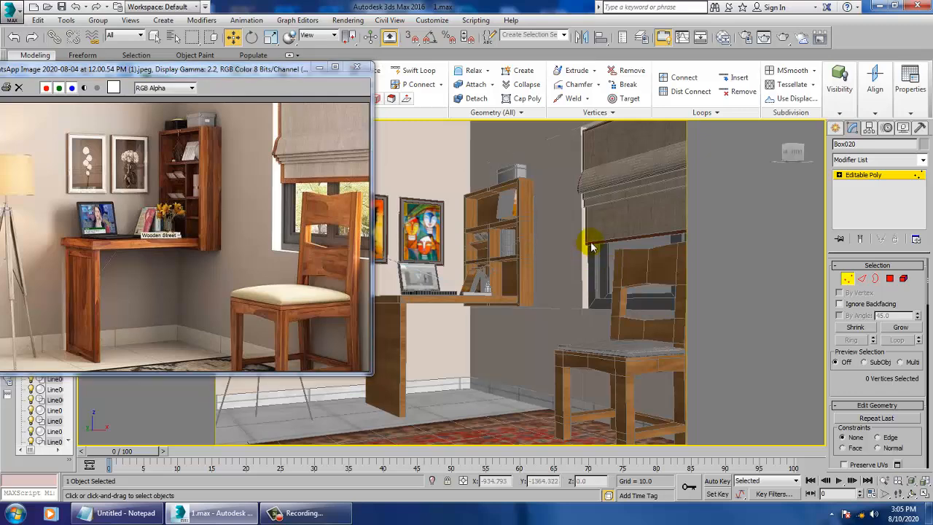
pyautogui.scroll(-5, 592, 248)
pyautogui.hotkey('alt', 'w')
pyautogui.click(592, 205)
pyautogui.hotkey('alt', 'w')
pyautogui.press('z')
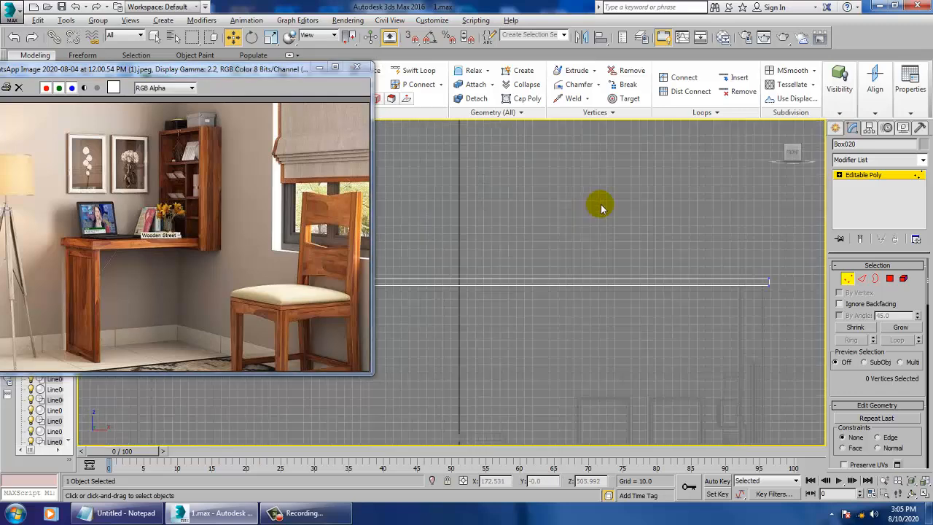
pyautogui.scroll(-4, 605, 219)
pyautogui.click(881, 177)
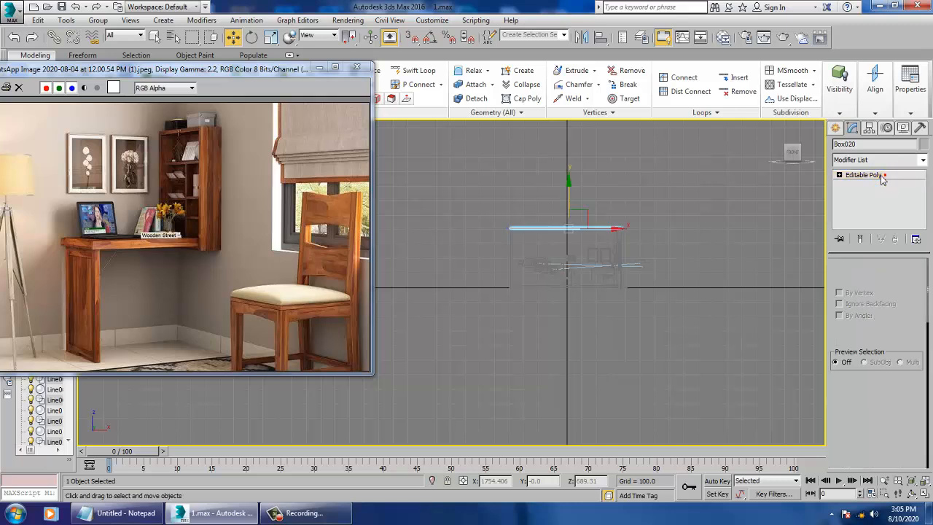
# Create a VRaySun from high outside the window side, aimed down at the room floor, and add the VRaySky environment map
pyautogui.click(835, 129)
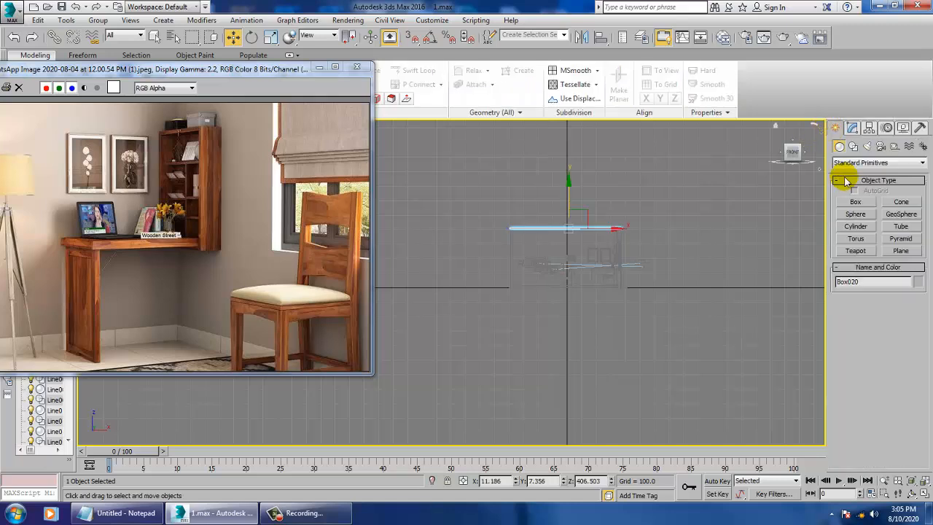
pyautogui.click(869, 146)
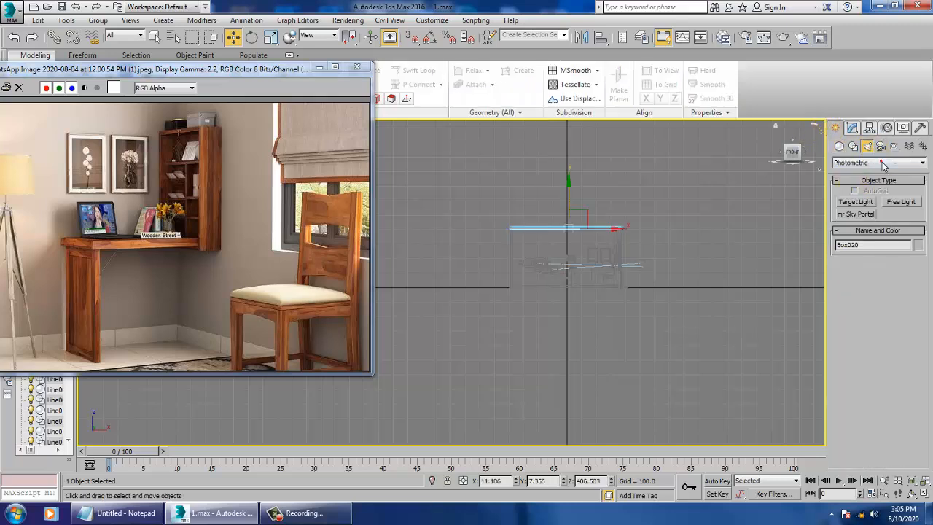
pyautogui.click(882, 163)
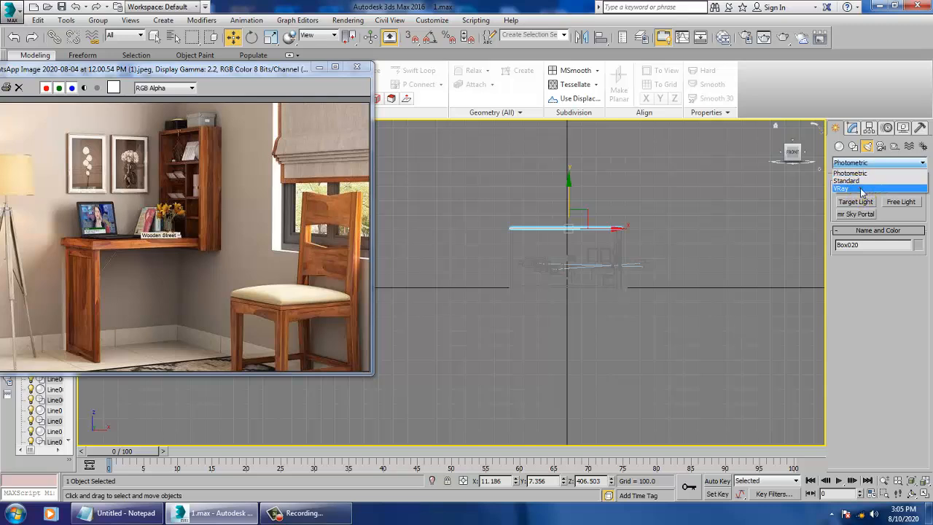
pyautogui.click(842, 189)
pyautogui.scroll(3, 652, 167)
pyautogui.moveTo(632, 242); pyautogui.dragTo(666, 245, button='middle')
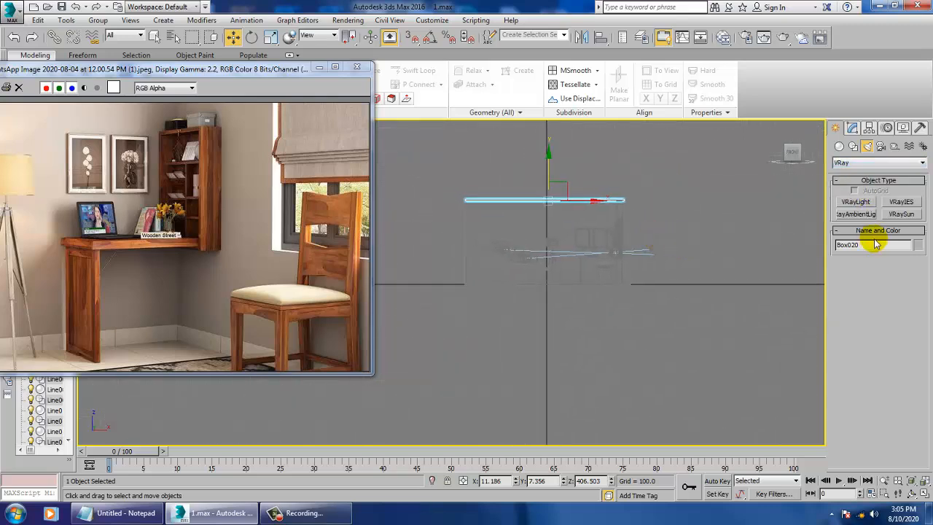
pyautogui.click(905, 215)
pyautogui.moveTo(755, 241); pyautogui.dragTo(690, 262, button='middle')
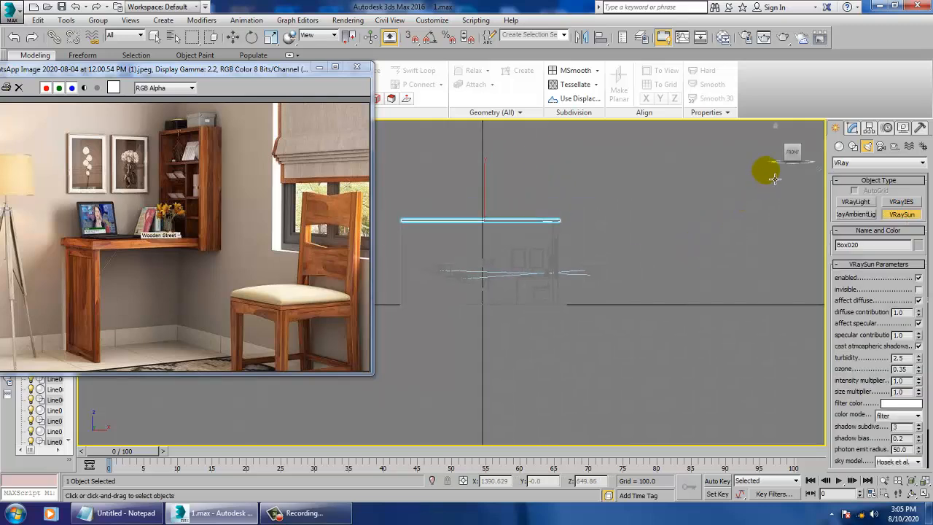
pyautogui.moveTo(760, 151); pyautogui.dragTo(488, 300)
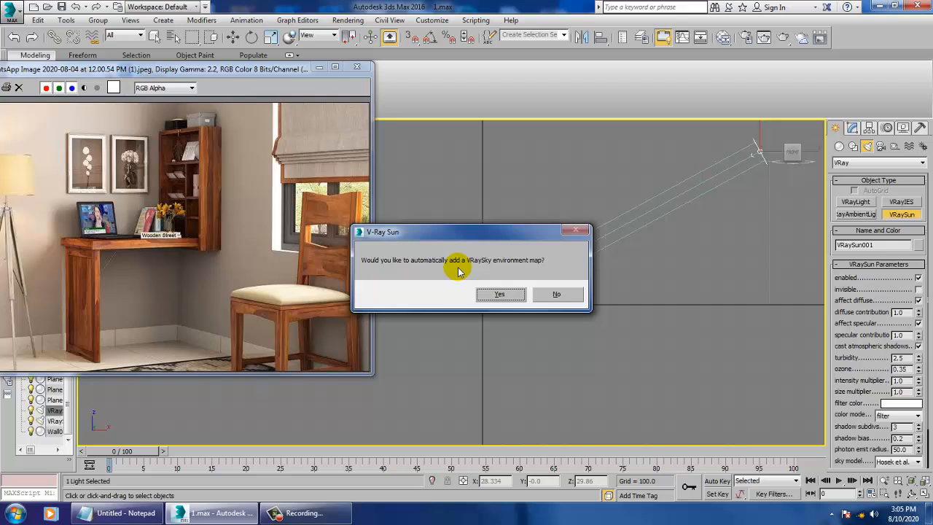
pyautogui.click(500, 294)
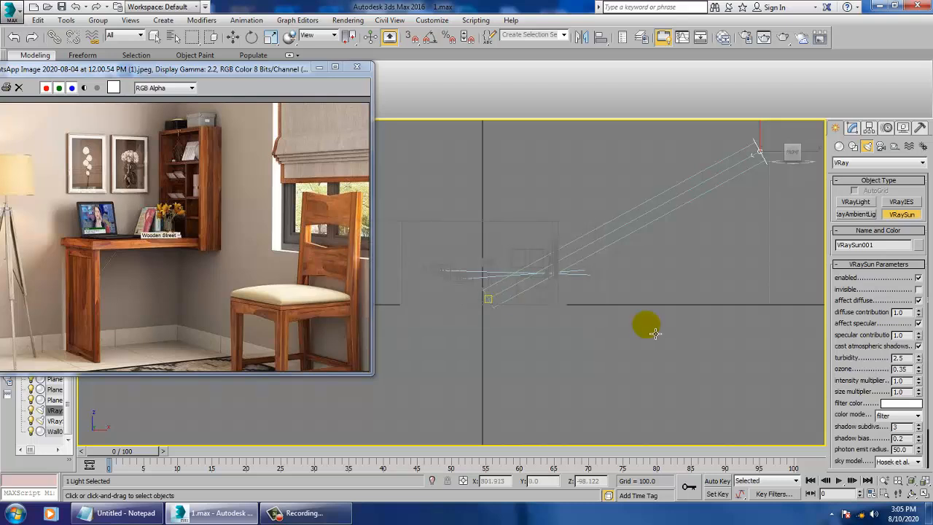
pyautogui.rightClick(649, 328)
# Move the VRaySun and its target together along Y to about -109.7 in the perspective view
pyautogui.hotkey('alt', 'w')
pyautogui.hotkey('alt', 'w')
pyautogui.moveTo(716, 378); pyautogui.dragTo(673, 400, button='middle')
pyautogui.scroll(5, 539, 344)
pyautogui.moveTo(548, 338)
pyautogui.keyDown('alt'); pyautogui.mouseDown(button='middle')
pyautogui.moveTo(574, 323)
pyautogui.moveTo(559, 343)
pyautogui.mouseUp(button='middle'); pyautogui.keyUp('alt')
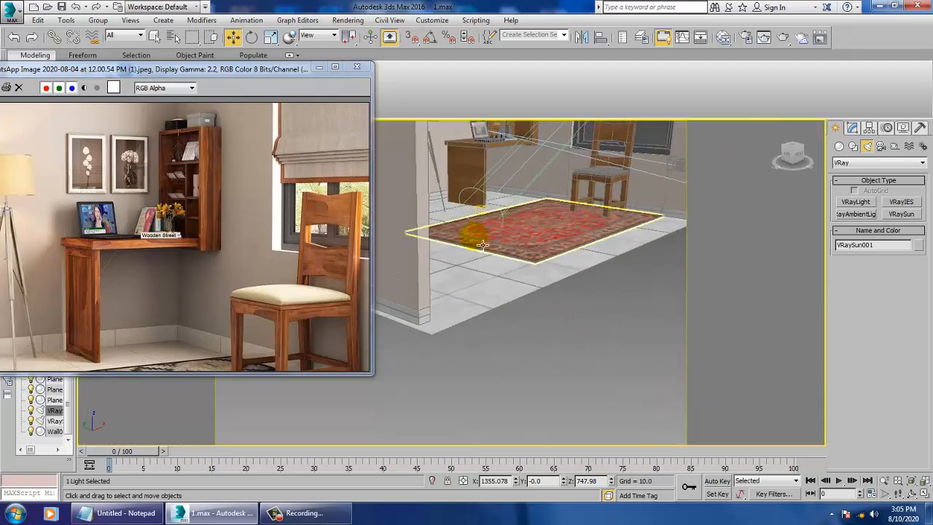
pyautogui.click(491, 220)
pyautogui.scroll(-4, 543, 227)
pyautogui.keyDown('alt'); pyautogui.moveTo(543, 226); pyautogui.dragTo(515, 208, button='middle'); pyautogui.keyUp('alt')
pyautogui.moveTo(520, 211); pyautogui.dragTo(544, 212)
# Give the VRaySun a light peach filter color
pyautogui.click(853, 127)
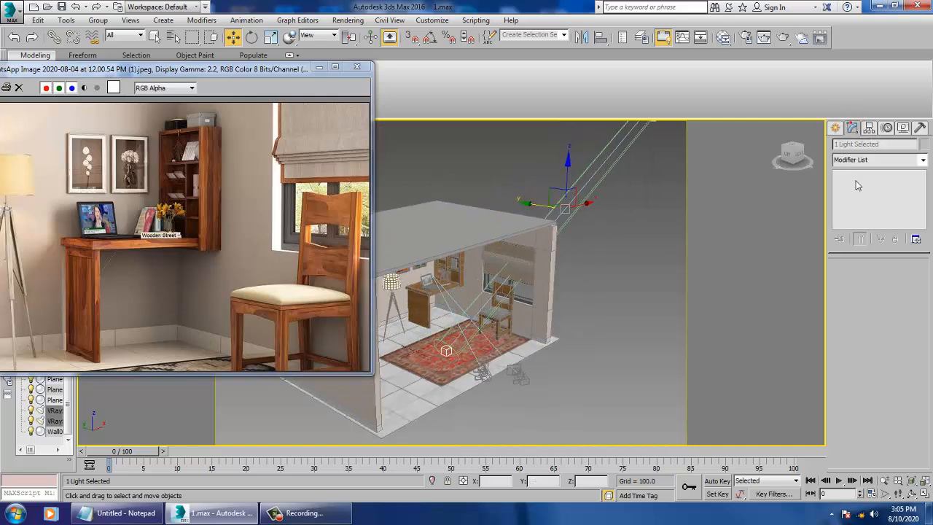
pyautogui.keyDown('alt'); pyautogui.moveTo(663, 245); pyautogui.dragTo(616, 234, button='middle'); pyautogui.keyUp('alt')
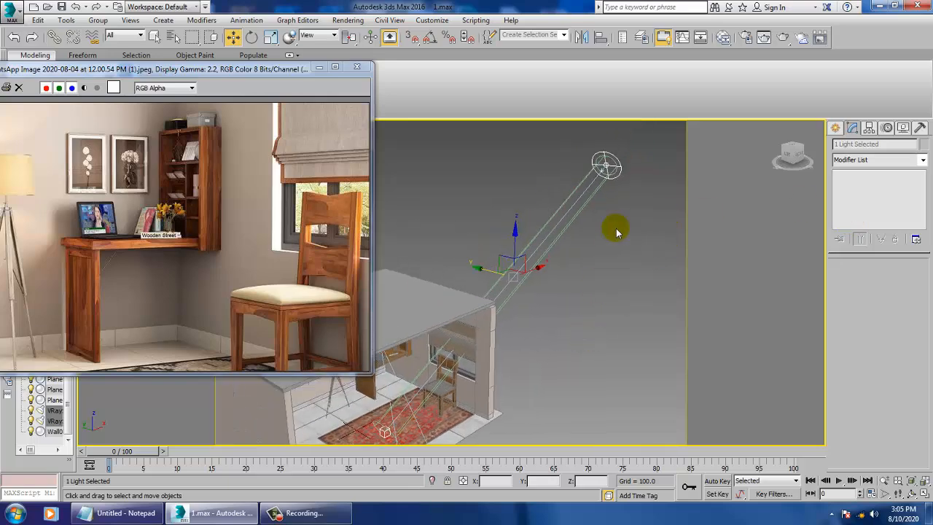
pyautogui.click(611, 169)
pyautogui.click(896, 405)
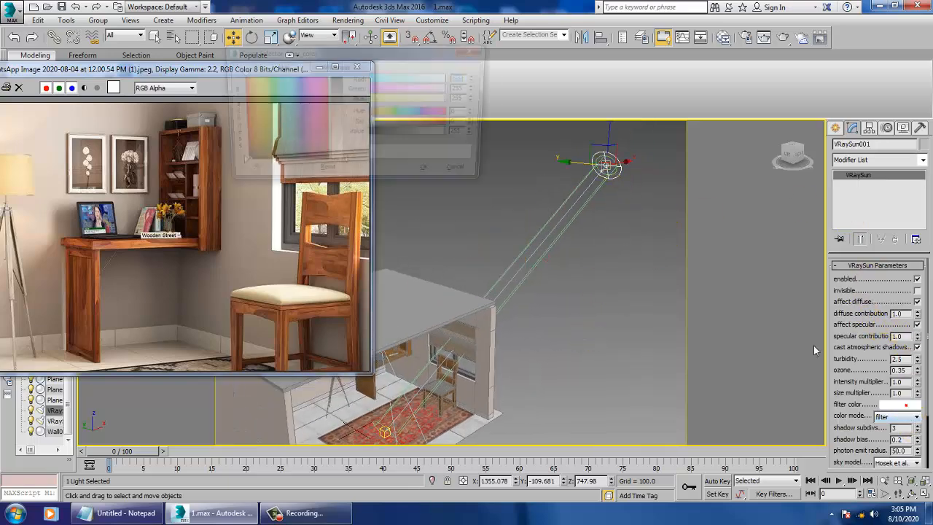
pyautogui.moveTo(260, 114); pyautogui.dragTo(246, 107)
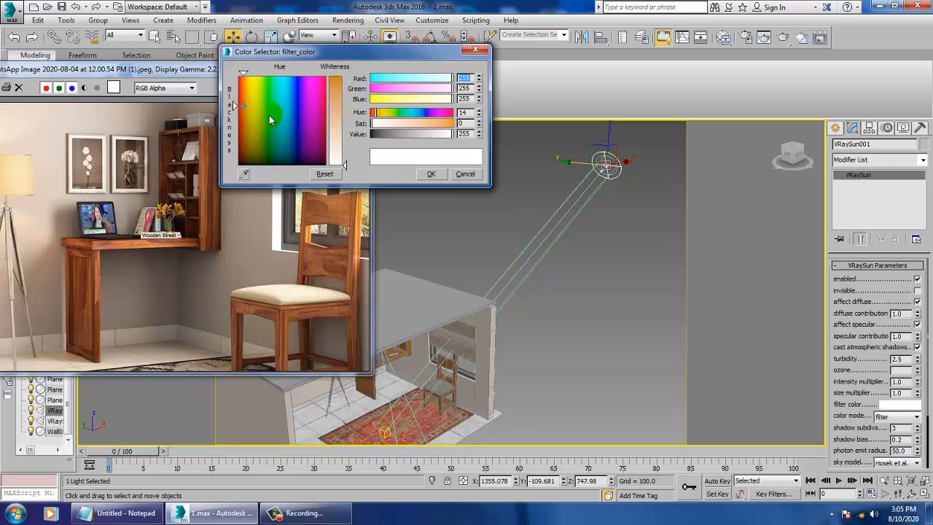
pyautogui.moveTo(342, 145); pyautogui.dragTo(344, 128)
pyautogui.click(438, 174)
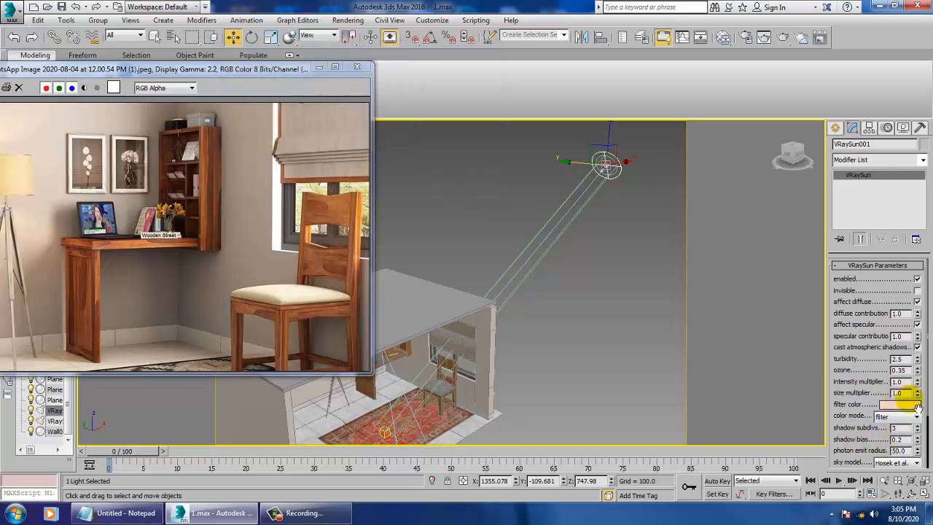
# Set the VRaySun's photon emit radius to 247.5 and its intensity multiplier to 0.5
pyautogui.scroll(-2, 876, 428)
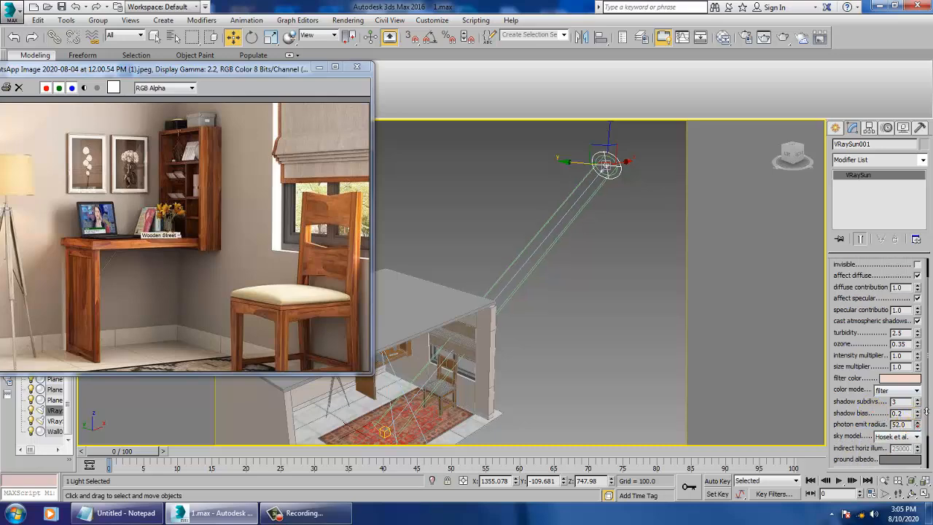
pyautogui.moveTo(924, 413); pyautogui.dragTo(884, 204)
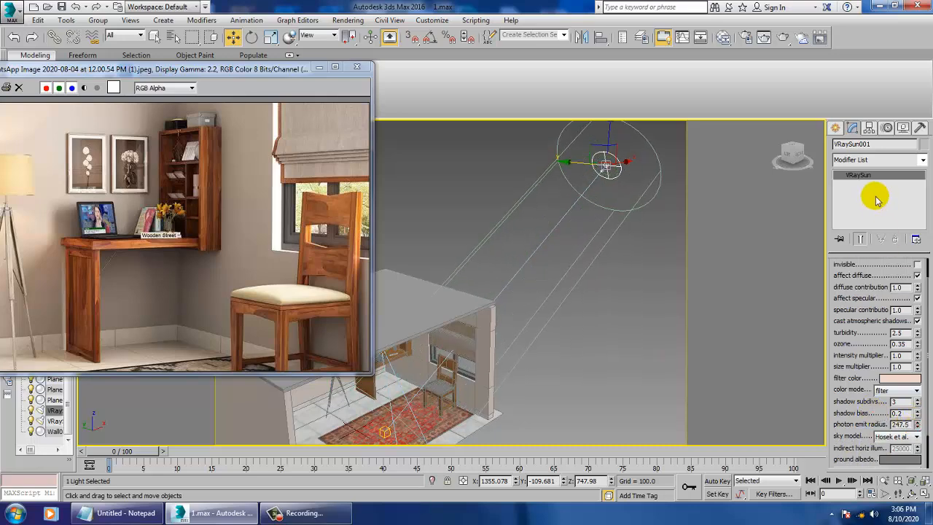
pyautogui.keyDown('alt'); pyautogui.moveTo(602, 333); pyautogui.dragTo(589, 339, button='middle'); pyautogui.keyUp('alt')
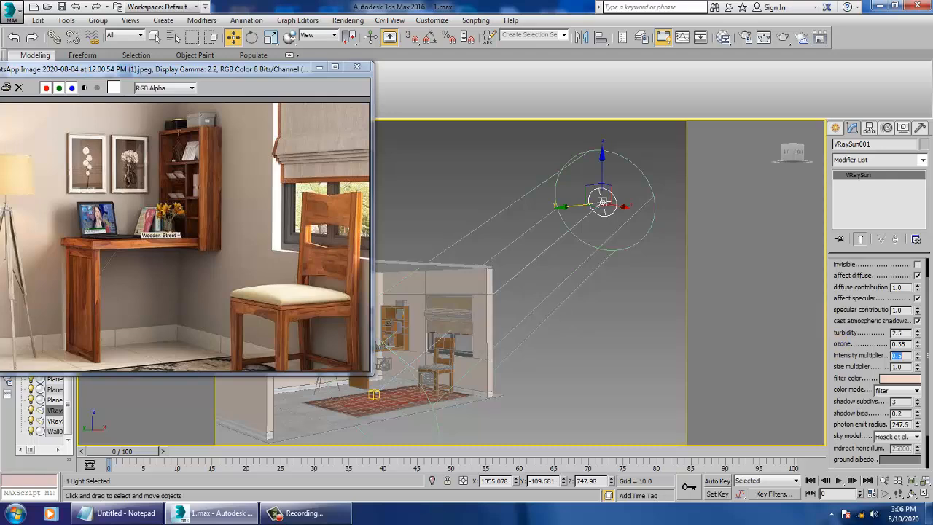
# Move the reference image clear of the viewport labels and set the perspective view's shading to Realistic
pyautogui.moveTo(221, 71); pyautogui.dragTo(207, 175)
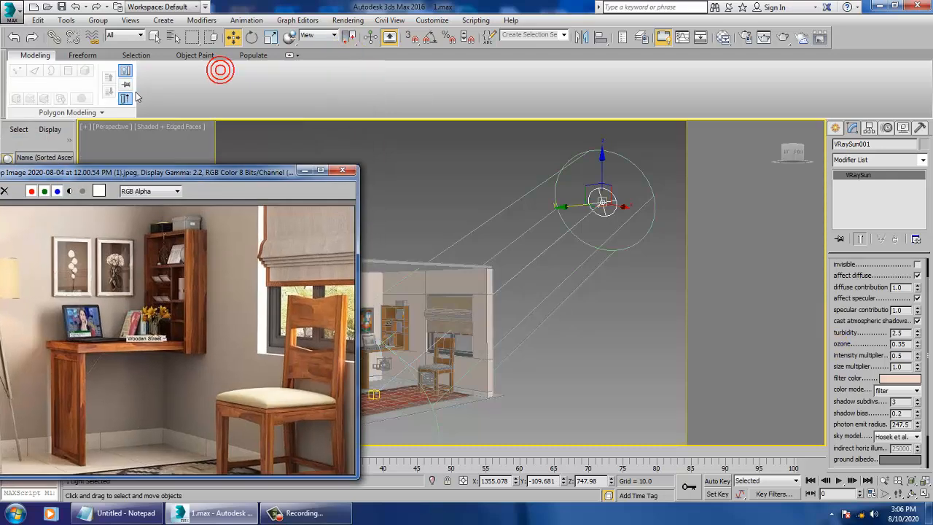
pyautogui.click(185, 128)
pyautogui.click(219, 140)
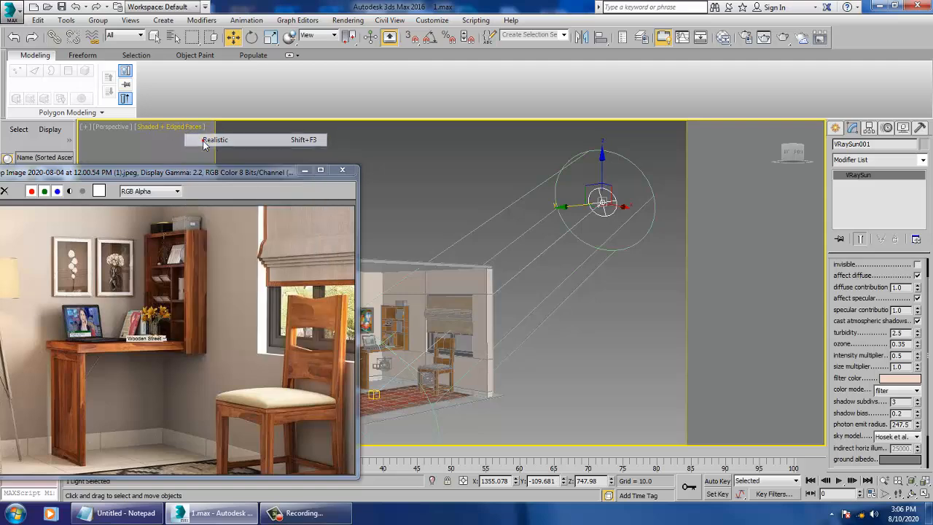
pyautogui.keyDown('alt'); pyautogui.moveTo(615, 349); pyautogui.dragTo(546, 334, button='middle'); pyautogui.keyUp('alt')
# Look through PhysCamera002 and move the reference image aside to check the sunlight in the room
pyautogui.press('c')
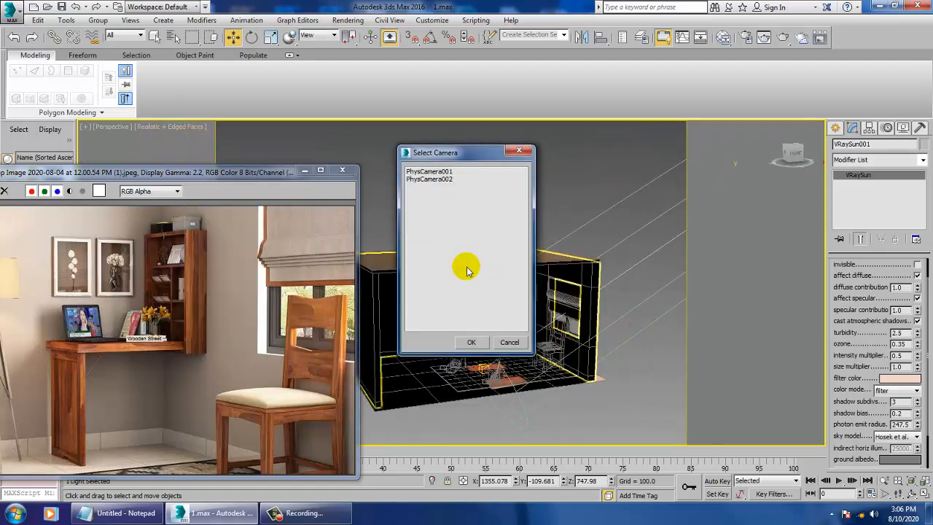
pyautogui.doubleClick(442, 180)
pyautogui.click(517, 252)
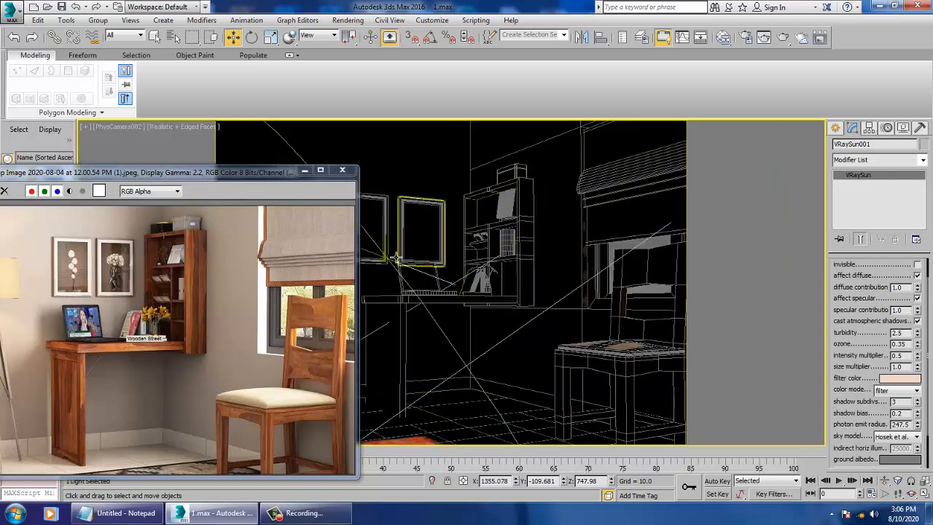
pyautogui.moveTo(271, 175); pyautogui.dragTo(38, 145)
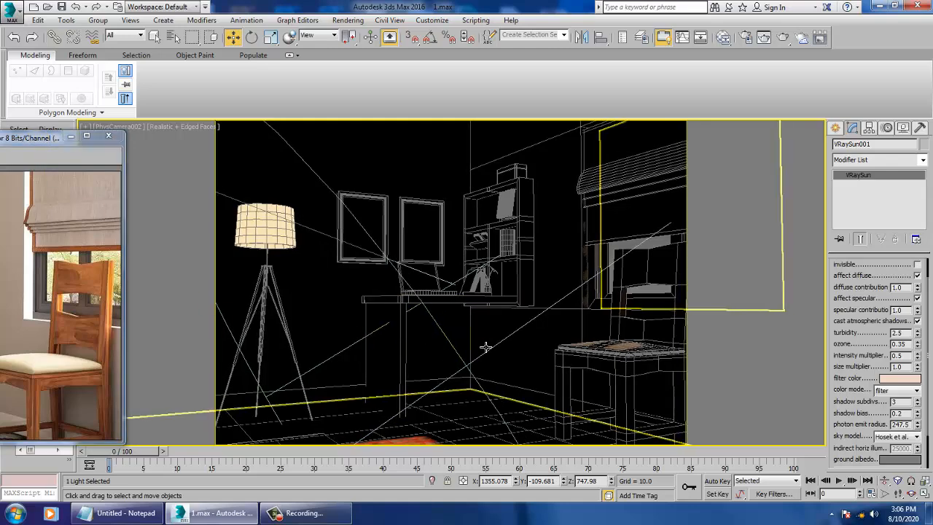
# Return to the perspective view and move the sun's target across the floor to about X 145.4, Y -50.6
pyautogui.press('p')
pyautogui.scroll(-8, 485, 347)
pyautogui.scroll(4, 477, 362)
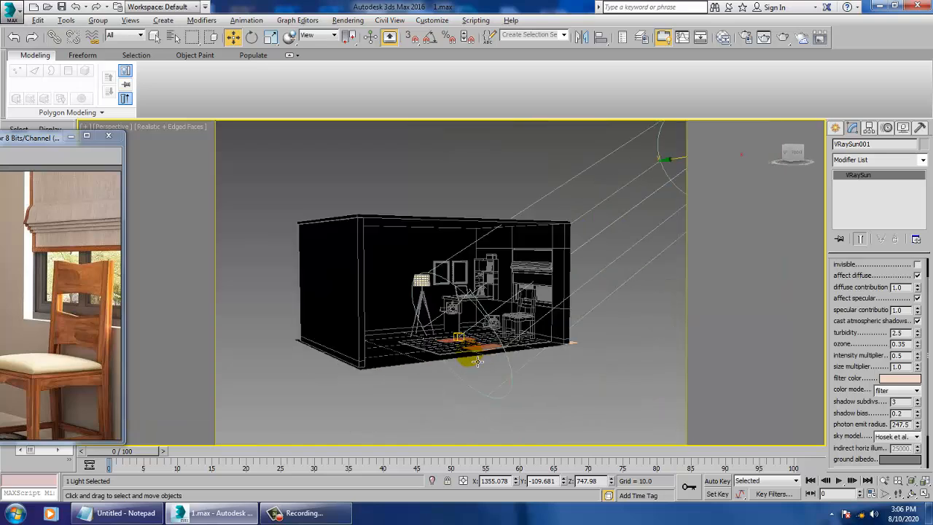
pyautogui.keyDown('alt'); pyautogui.moveTo(478, 362); pyautogui.dragTo(490, 376, button='middle'); pyautogui.keyUp('alt')
pyautogui.click(493, 380)
pyautogui.click(479, 364)
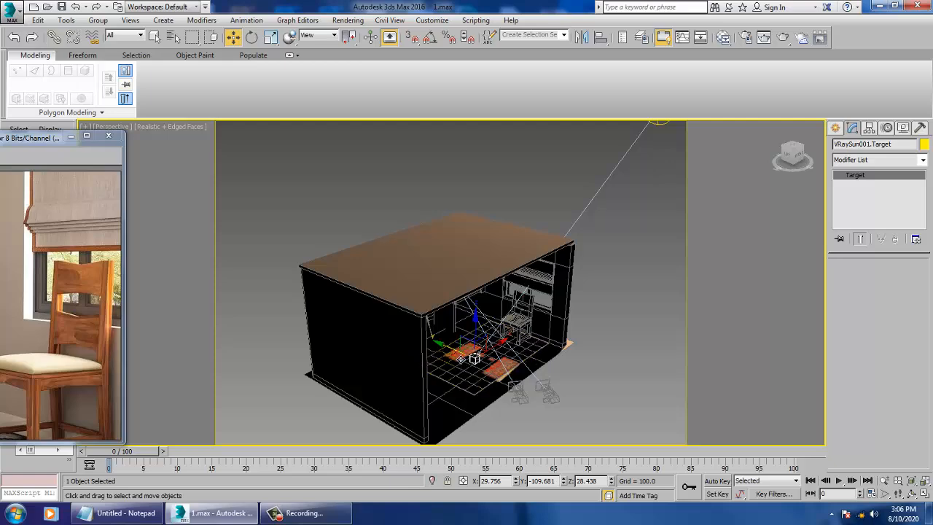
pyautogui.moveTo(460, 359); pyautogui.dragTo(510, 333)
# Raise the VRaySun to about Z 913.2
pyautogui.keyDown('alt'); pyautogui.moveTo(513, 328); pyautogui.dragTo(475, 371, button='middle'); pyautogui.keyUp('alt')
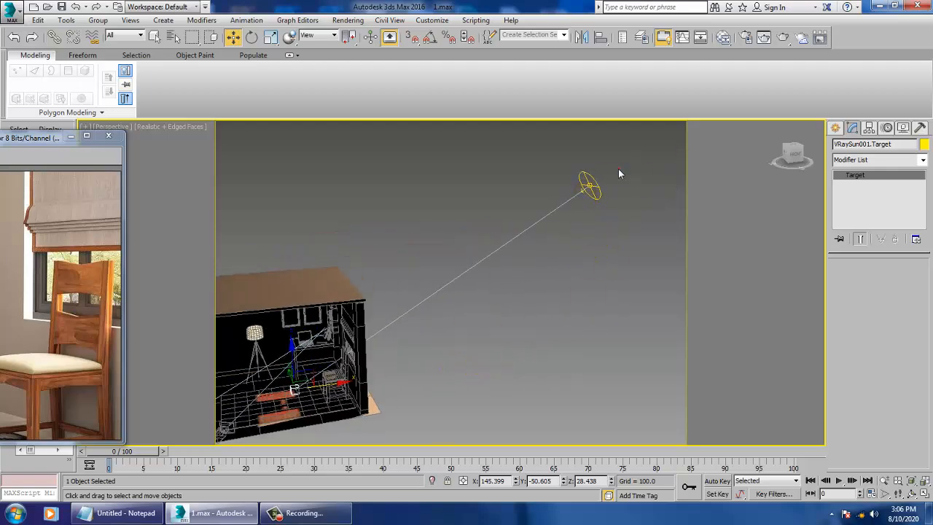
pyautogui.click(589, 186)
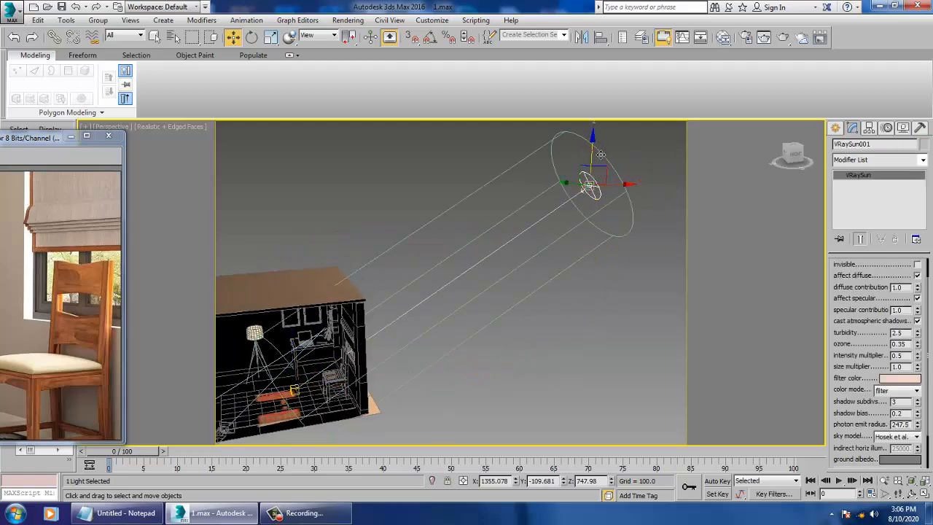
pyautogui.moveTo(600, 154); pyautogui.dragTo(600, 105)
# Create a plane VRayLight about 137.9 by 212 in half-length and half-width in front of the room and raise it to about Z 275.6
pyautogui.keyDown('alt'); pyautogui.moveTo(412, 290); pyautogui.dragTo(525, 348, button='middle'); pyautogui.keyUp('alt')
pyautogui.click(836, 129)
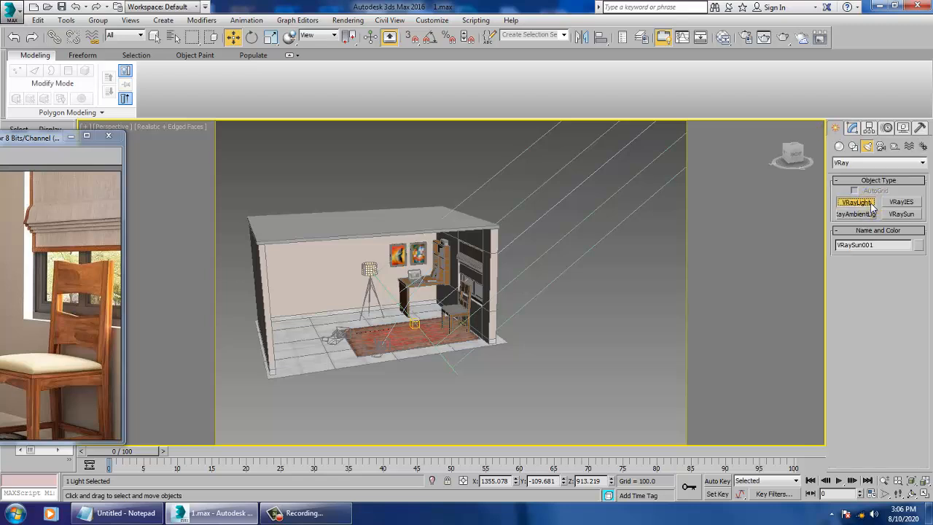
pyautogui.click(872, 206)
pyautogui.moveTo(369, 453); pyautogui.dragTo(460, 459)
pyautogui.press('w')
pyautogui.moveTo(378, 396); pyautogui.dragTo(376, 295)
# Rotate the plane VRayLight upright so that it faces the open side of the room
pyautogui.press('e')
pyautogui.moveTo(368, 339); pyautogui.dragTo(431, 343)
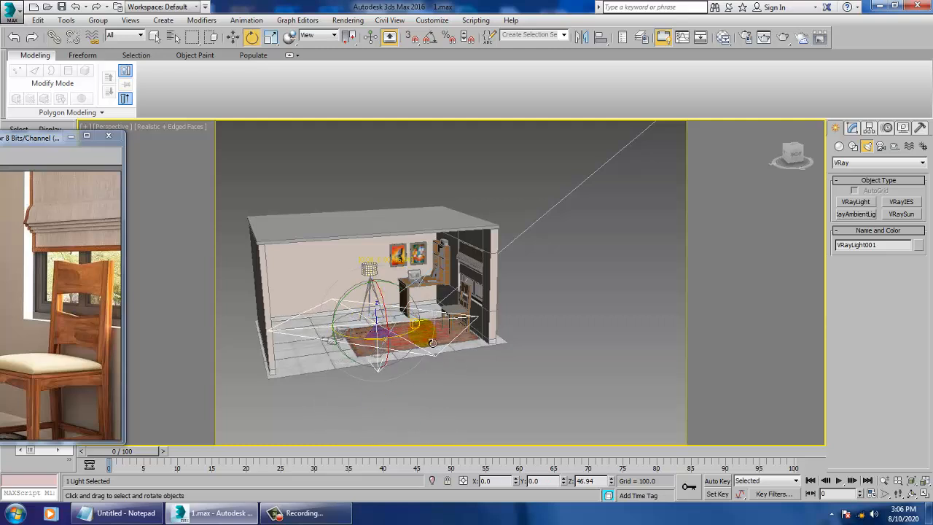
pyautogui.moveTo(384, 316); pyautogui.dragTo(367, 335)
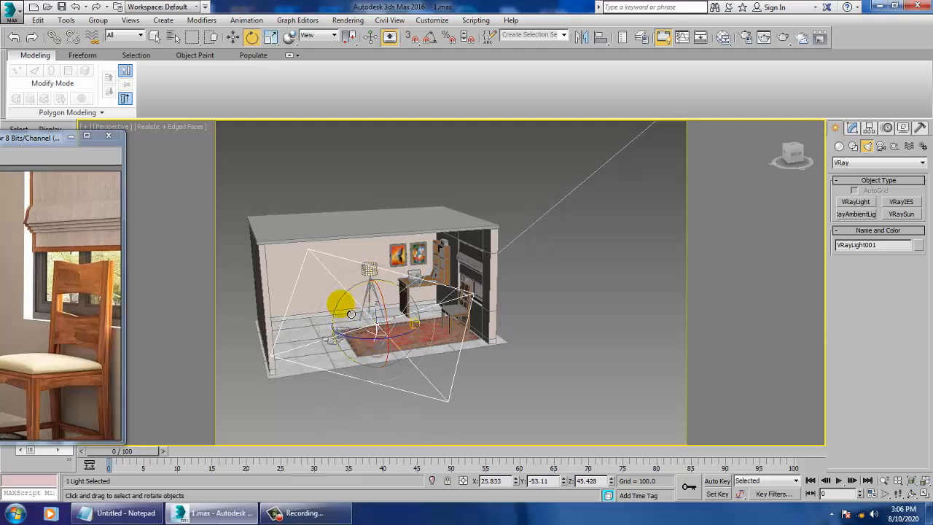
pyautogui.moveTo(341, 304); pyautogui.dragTo(312, 353)
pyautogui.moveTo(400, 336)
pyautogui.mouseDown()
pyautogui.moveTo(373, 339)
pyautogui.moveTo(398, 323)
pyautogui.mouseUp()
pyautogui.moveTo(401, 290); pyautogui.dragTo(425, 301)
# Move the VRayLight outside the open side of the room, to about X -346.8, Y -694.8
pyautogui.press('w')
pyautogui.keyDown('alt'); pyautogui.moveTo(396, 312); pyautogui.dragTo(427, 328, button='middle'); pyautogui.keyUp('alt')
pyautogui.moveTo(423, 322); pyautogui.dragTo(350, 341)
pyautogui.keyDown('alt'); pyautogui.moveTo(672, 319); pyautogui.dragTo(583, 295, button='middle'); pyautogui.keyUp('alt')
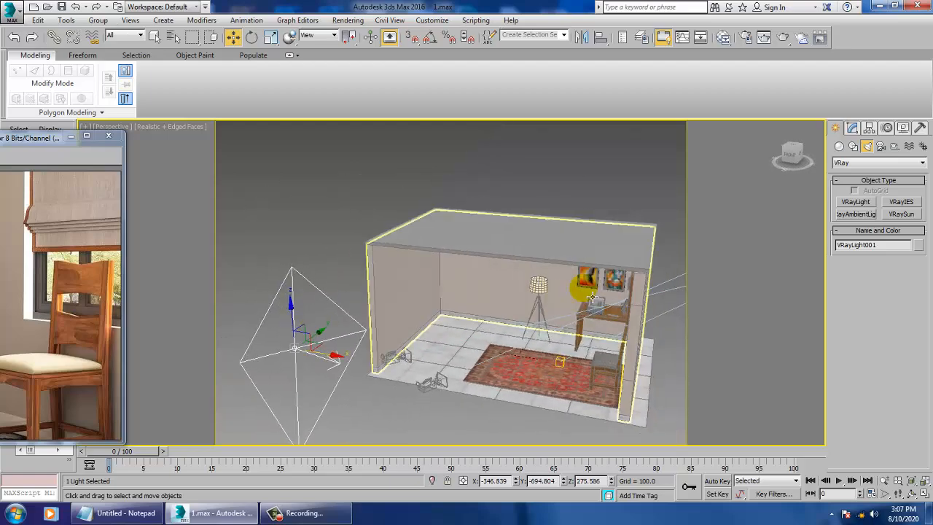
# Make the VRayLight targeted and move its target into the room to about Y 17.6, lowered and shifted along X toward the rug
pyautogui.click(852, 128)
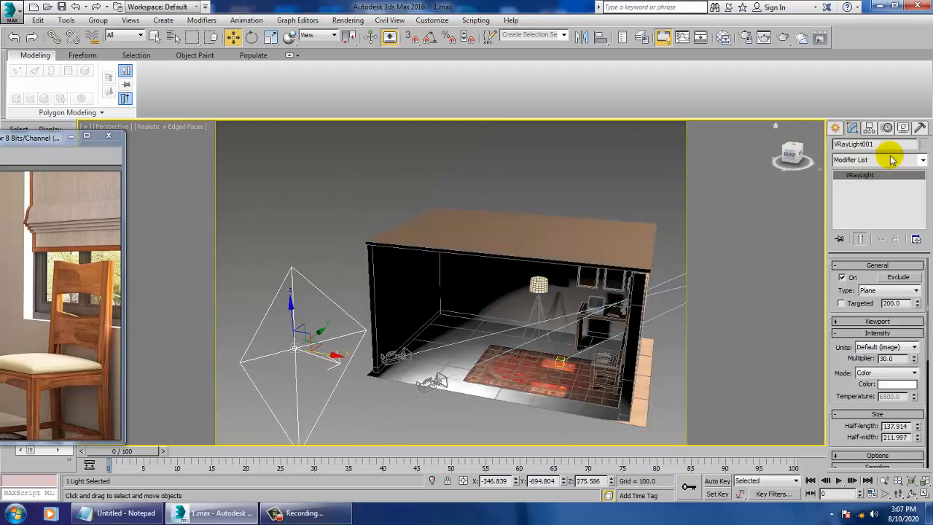
pyautogui.click(841, 303)
pyautogui.click(371, 377)
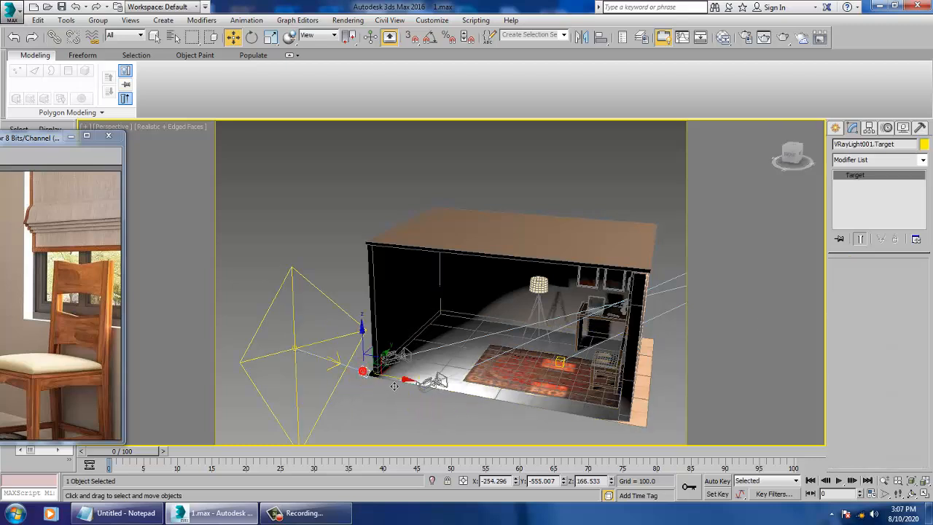
pyautogui.moveTo(392, 363); pyautogui.dragTo(462, 327)
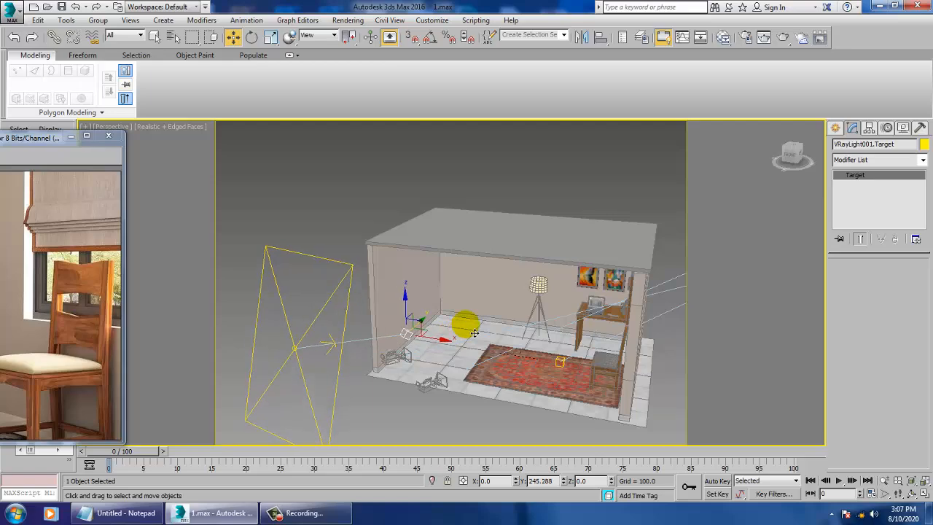
pyautogui.moveTo(462, 328)
pyautogui.keyDown('alt'); pyautogui.mouseDown(button='middle')
pyautogui.moveTo(457, 352)
pyautogui.moveTo(445, 325)
pyautogui.mouseUp(button='middle'); pyautogui.keyUp('alt')
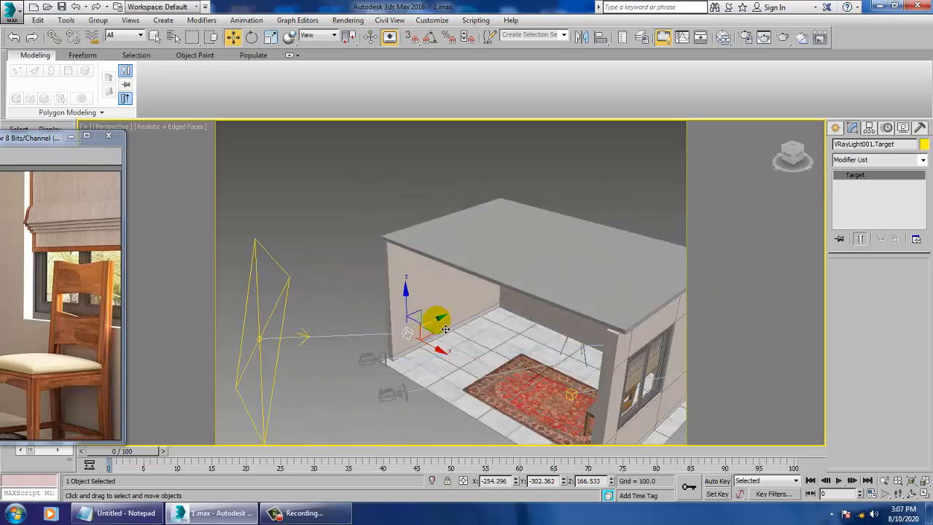
pyautogui.moveTo(447, 328); pyautogui.dragTo(523, 315)
pyautogui.keyDown('alt'); pyautogui.moveTo(523, 314); pyautogui.dragTo(548, 292, button='middle'); pyautogui.keyUp('alt')
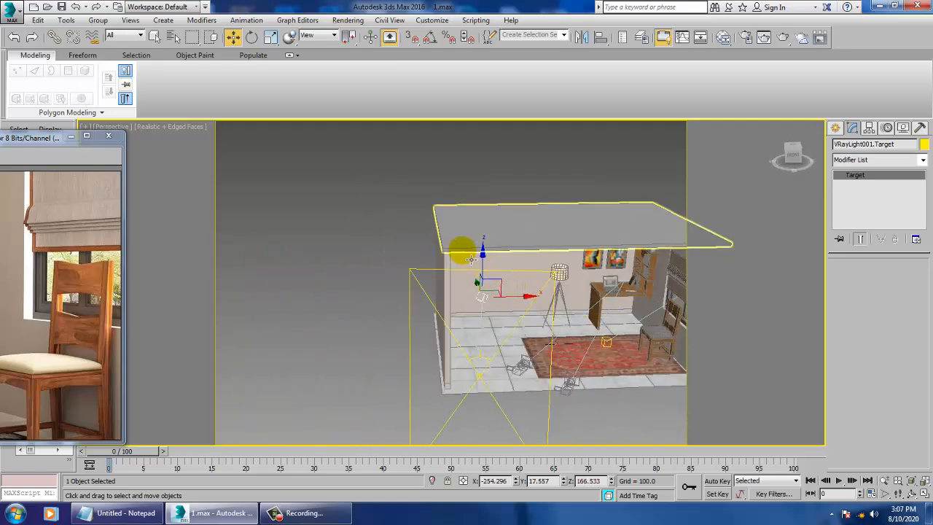
pyautogui.moveTo(489, 269); pyautogui.dragTo(494, 313)
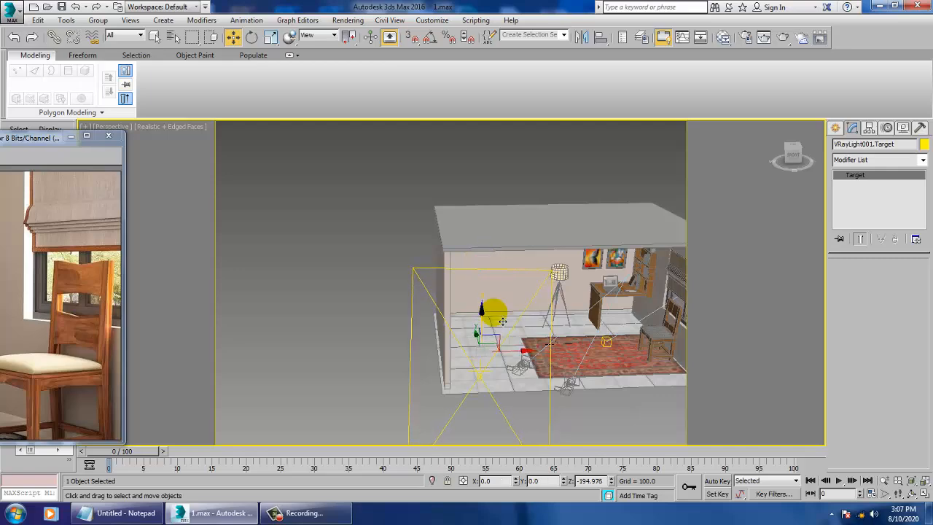
pyautogui.moveTo(520, 351); pyautogui.dragTo(602, 353)
# Select the VRayLight and move it along the open side of the room to about X -446.7, Y -596
pyautogui.keyDown('alt'); pyautogui.moveTo(573, 355); pyautogui.dragTo(583, 375, button='middle'); pyautogui.keyUp('alt')
pyautogui.moveTo(631, 406); pyautogui.dragTo(589, 360, button='middle')
pyautogui.click(558, 354)
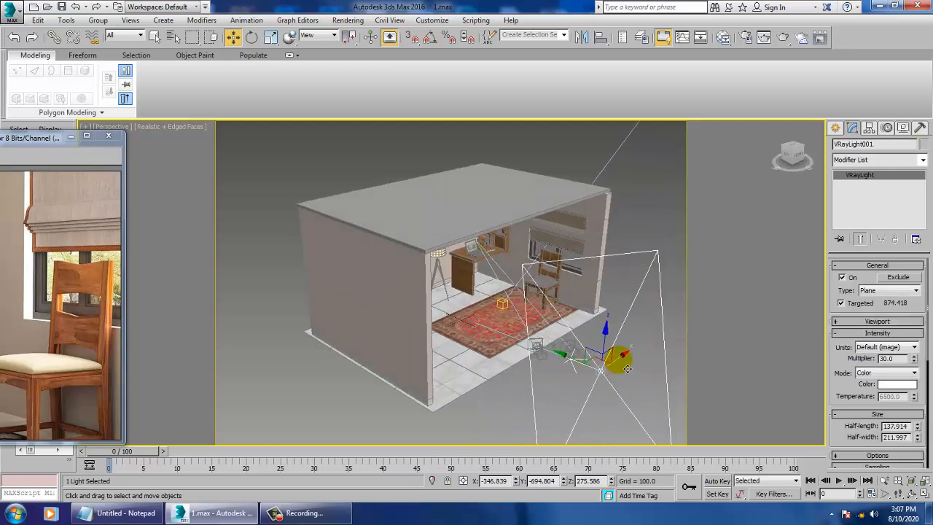
pyautogui.moveTo(619, 361); pyautogui.dragTo(490, 361)
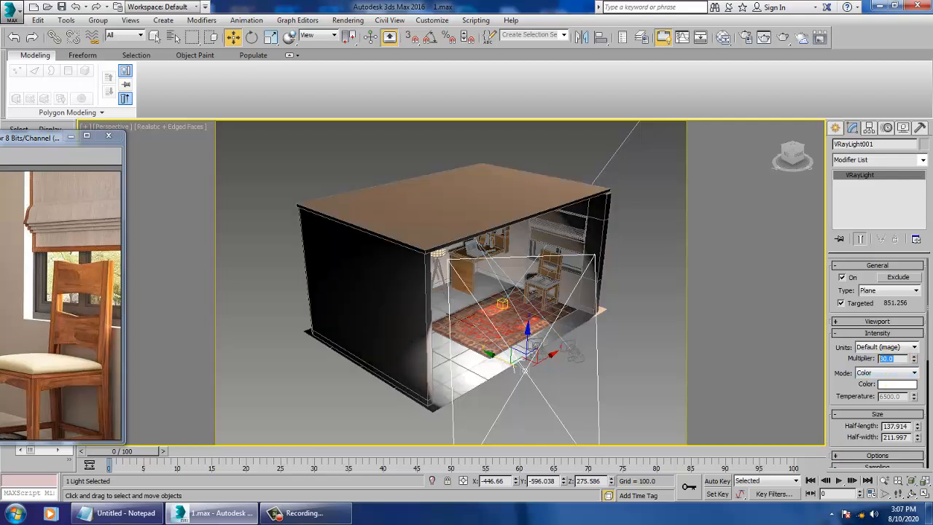
# Set the VRayLight's multiplier to 0.2 and its color to a pale peach of RGB 217, 174, 157
pyautogui.press('Return')
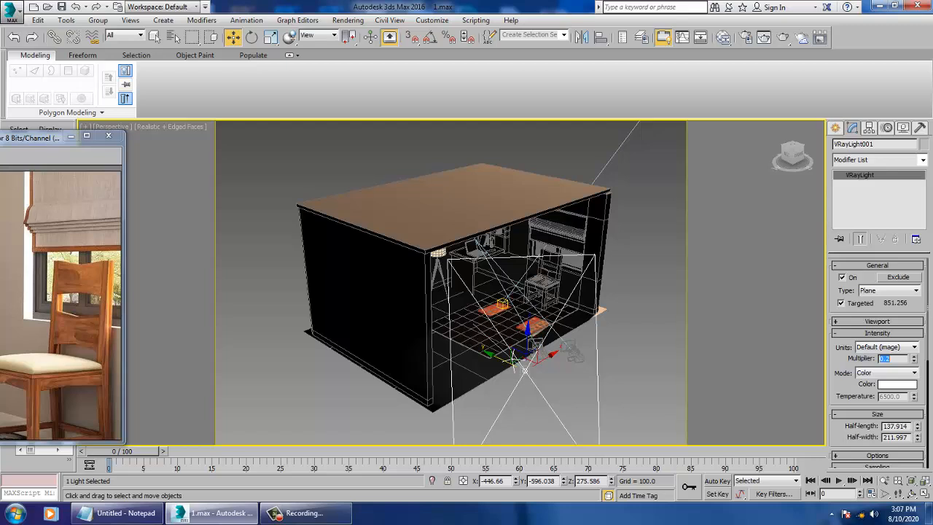
pyautogui.click(897, 384)
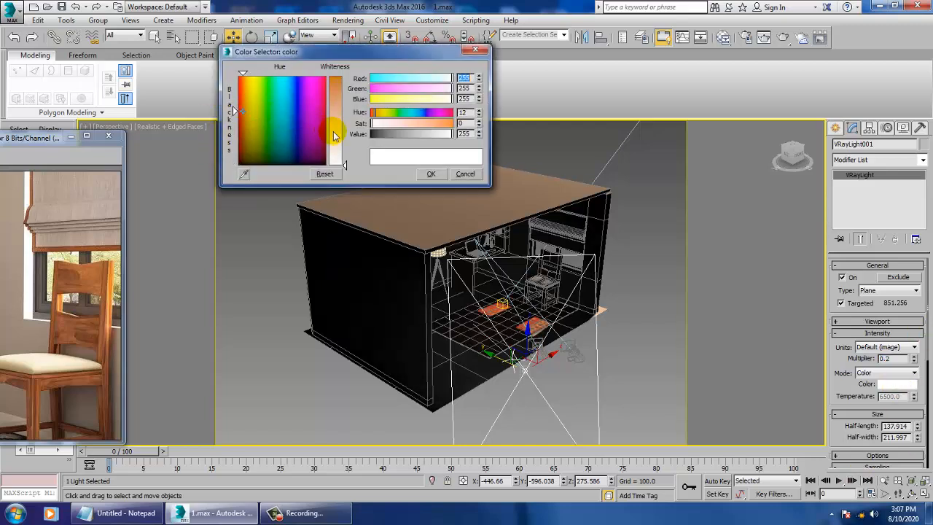
pyautogui.click(334, 135)
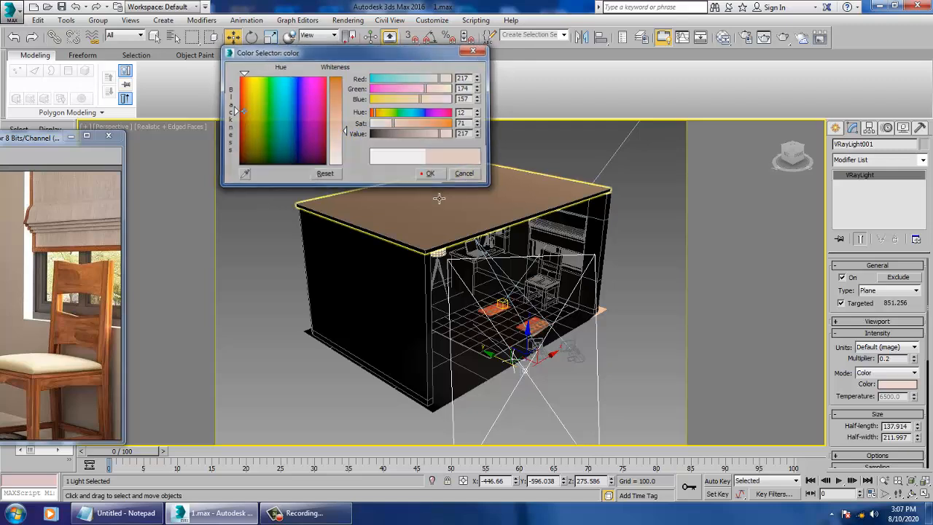
pyautogui.click(430, 173)
# Turn off shadow casting for the VRayLight and make it invisible with no decay
pyautogui.scroll(-3, 856, 397)
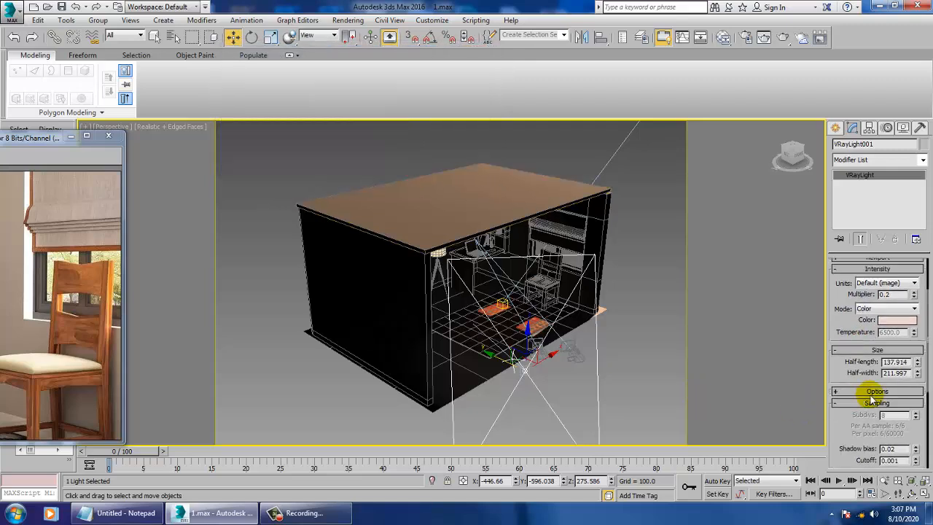
pyautogui.click(875, 392)
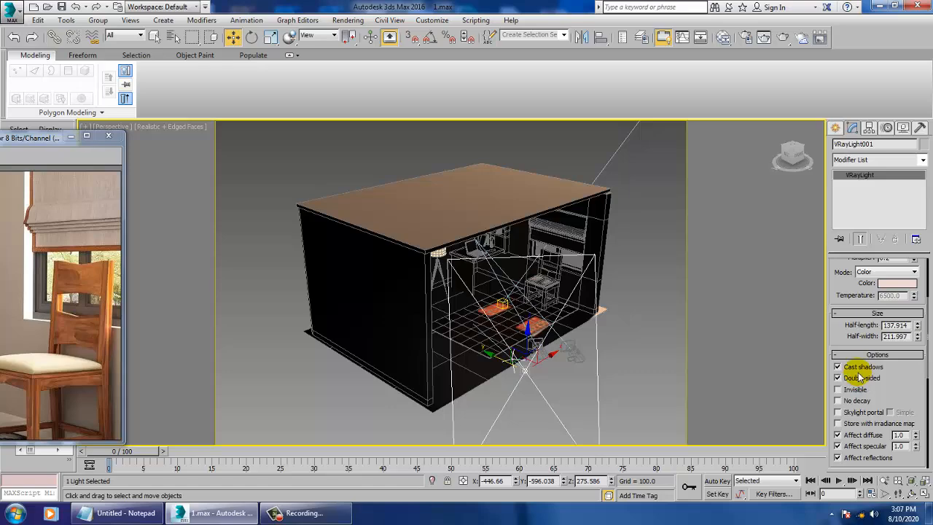
pyautogui.click(860, 369)
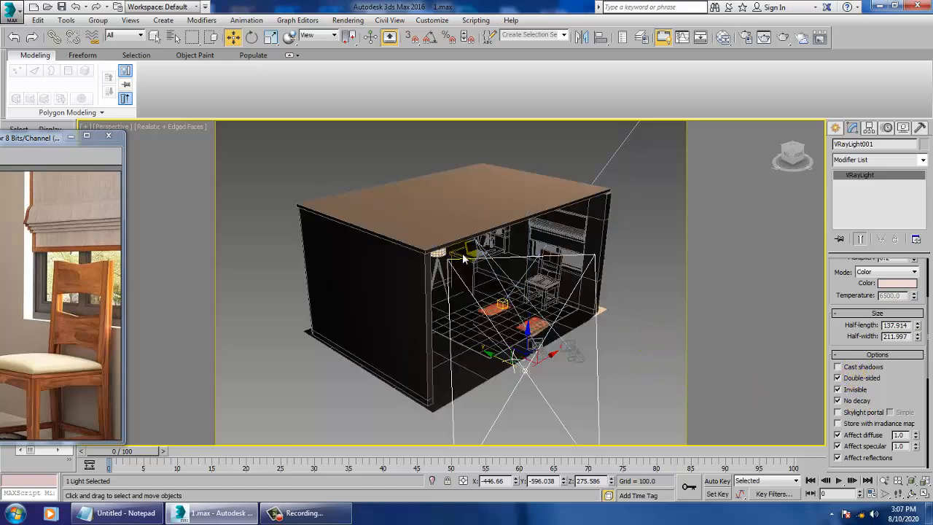
# Look through PhysCamera002
pyautogui.press('c')
pyautogui.doubleClick(430, 178)
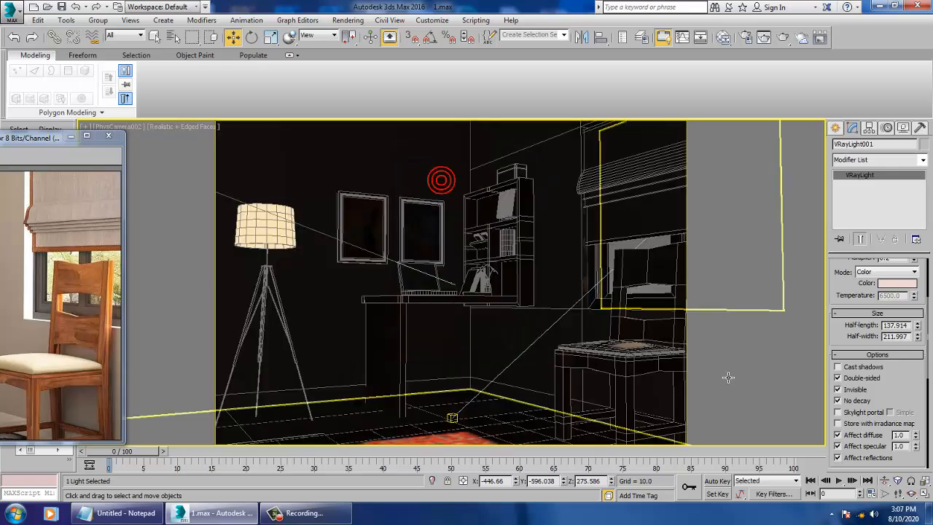
pyautogui.click(638, 348)
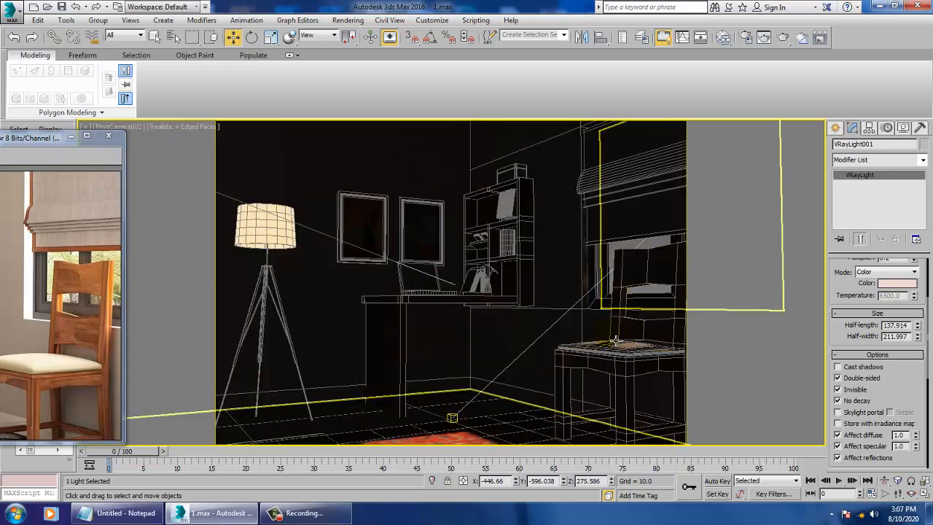
# Open the render setup's V-Ray settings and choose VRayLanczosFilter as the image filter
pyautogui.click(349, 20)
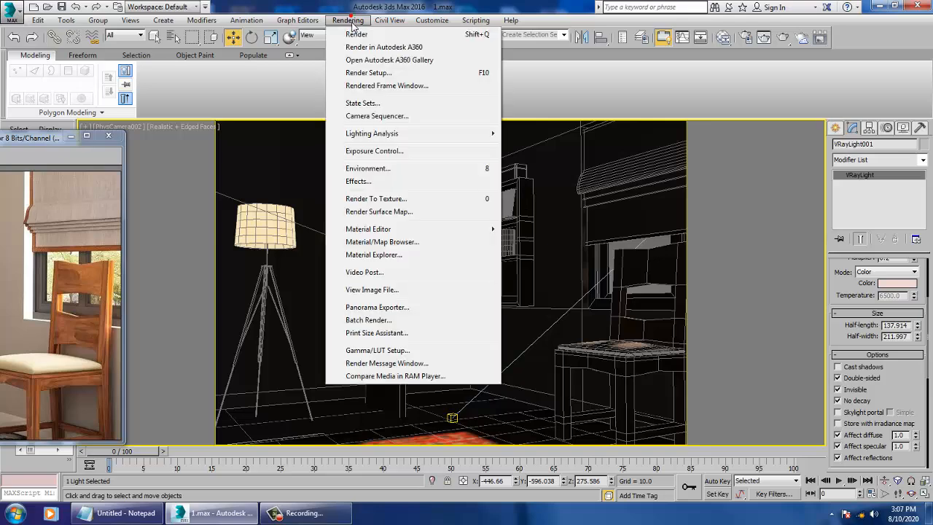
pyautogui.click(373, 70)
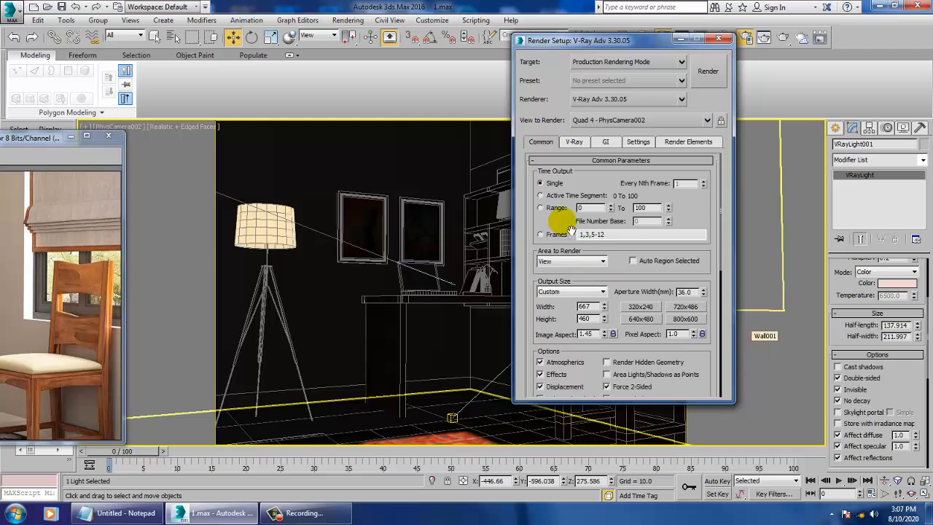
pyautogui.click(576, 143)
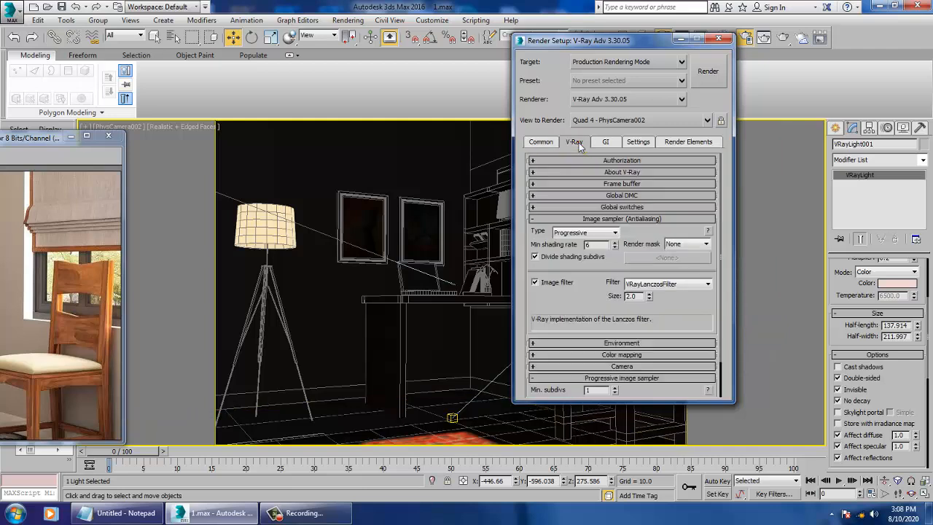
pyautogui.click(674, 285)
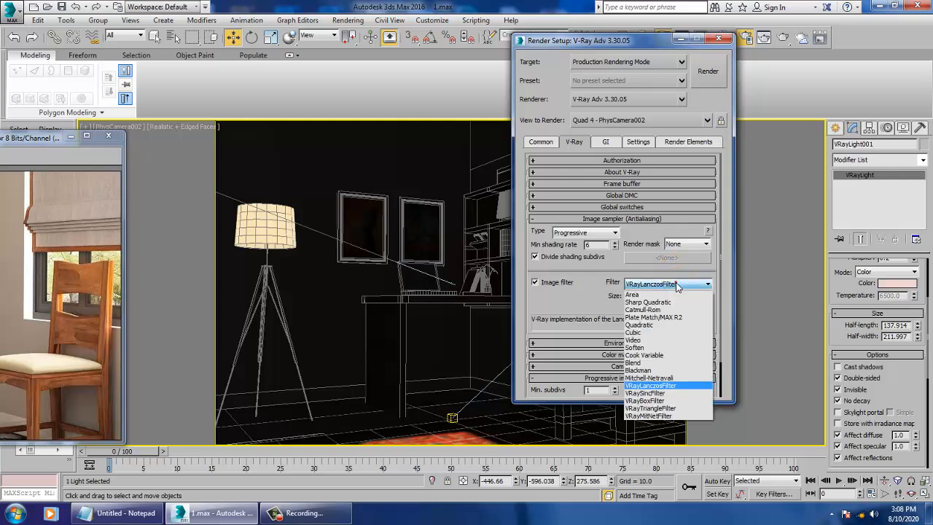
pyautogui.click(668, 386)
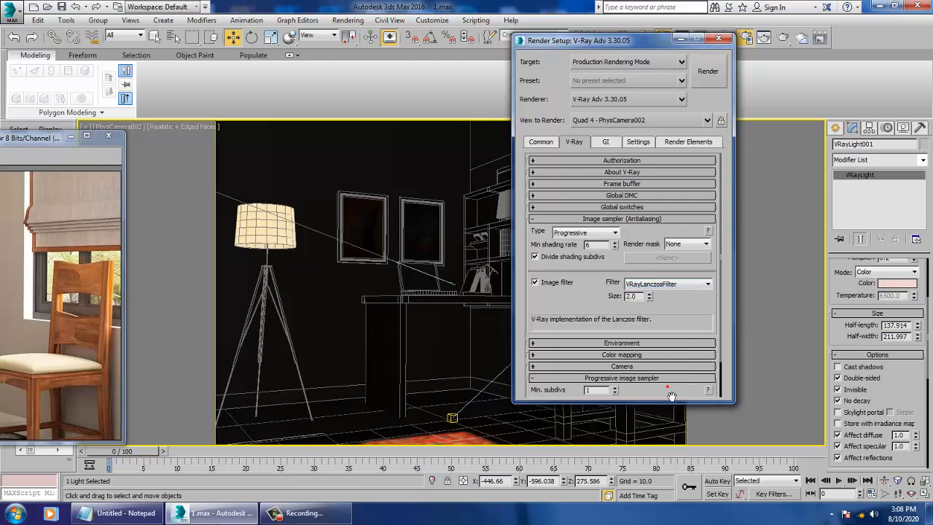
# Expand the environment and color mapping settings and set the color mapping type to Exponential
pyautogui.click(605, 344)
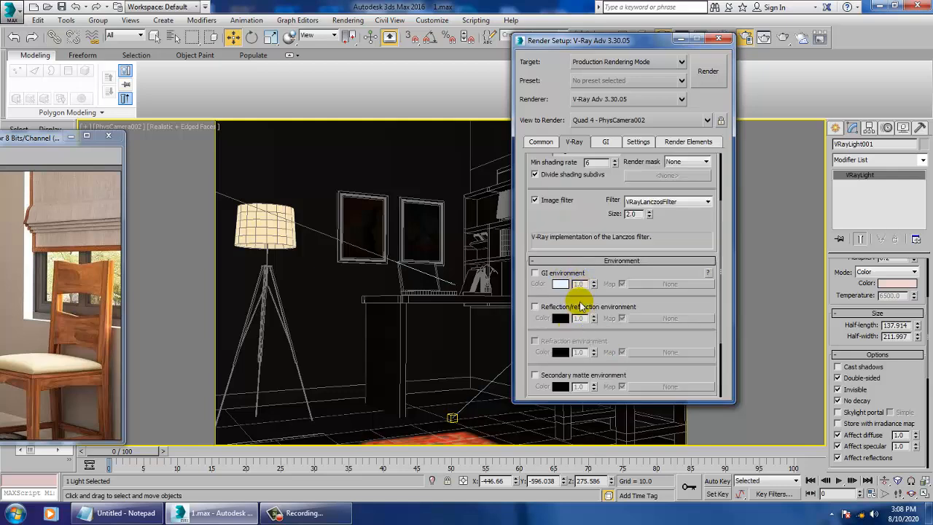
pyautogui.moveTo(594, 229); pyautogui.dragTo(598, 164)
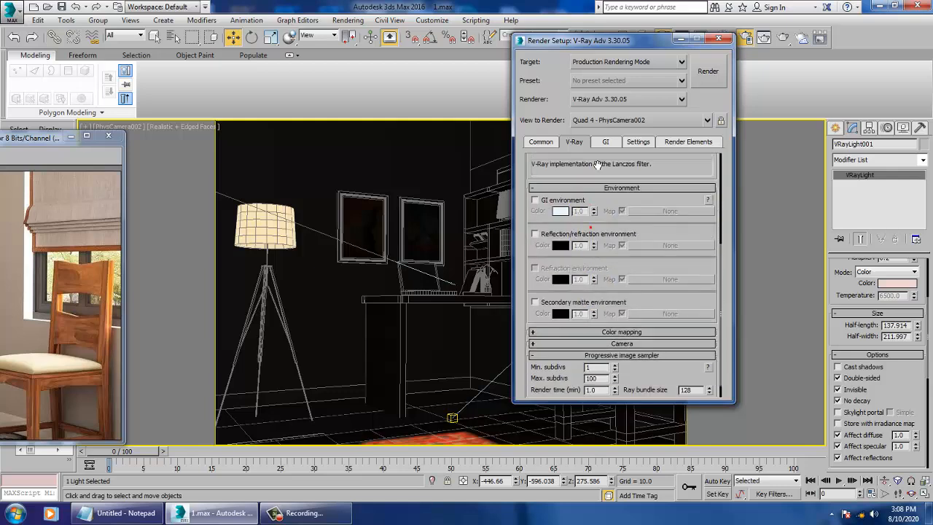
pyautogui.click(618, 333)
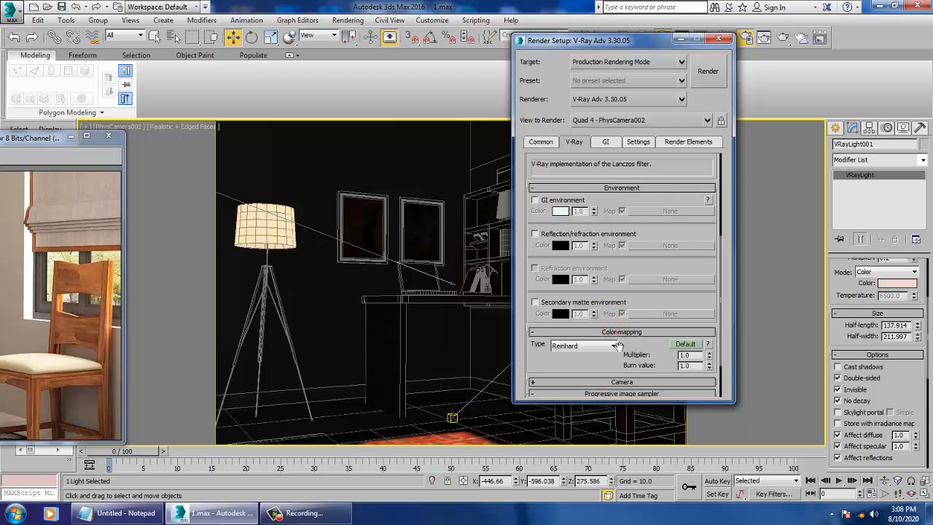
pyautogui.click(591, 346)
pyautogui.click(584, 364)
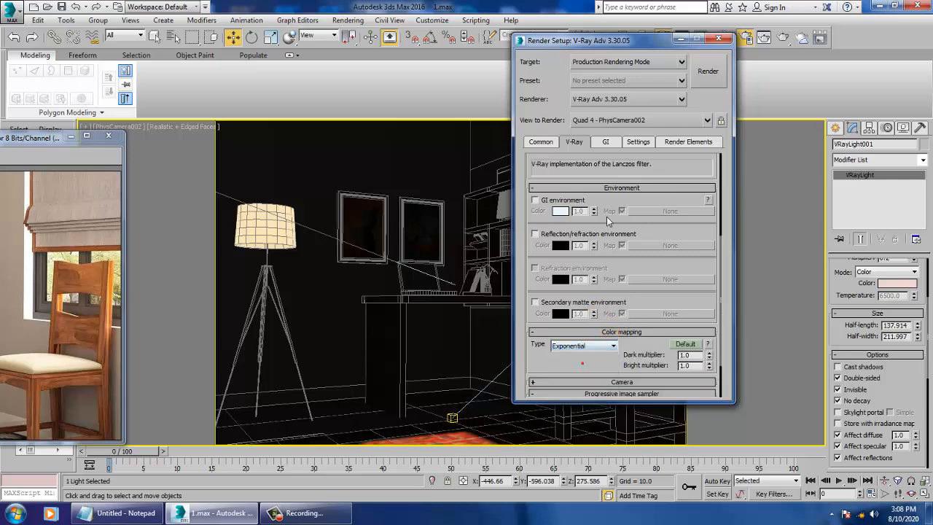
# Expand the global switches and Global DMC settings and display the Global DMC settings in Advanced mode
pyautogui.scroll(5, 650, 207)
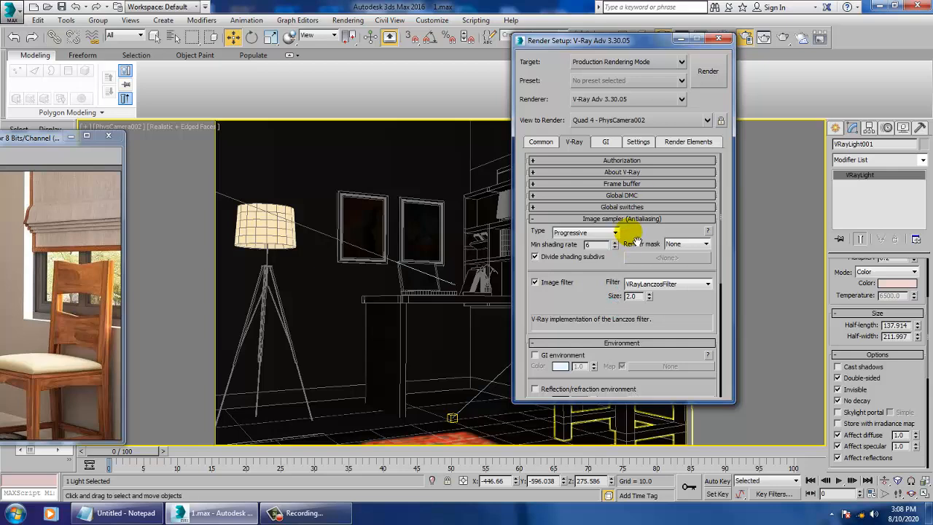
pyautogui.click(635, 207)
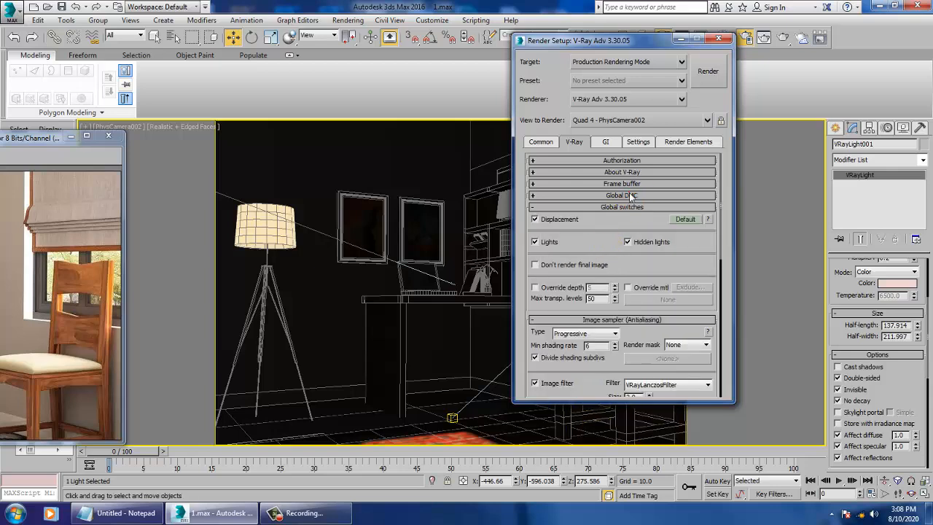
pyautogui.click(629, 196)
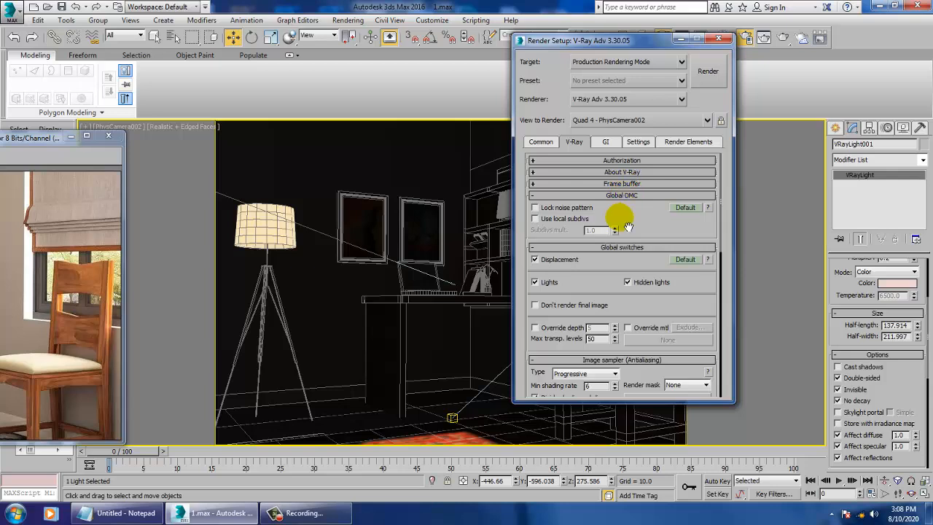
pyautogui.click(685, 207)
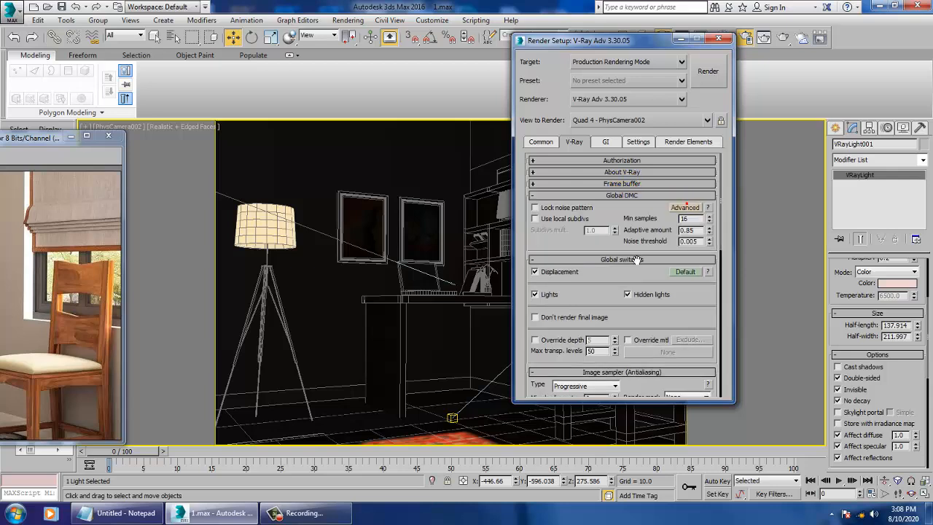
# Set the image sampler's antialiasing type to Adaptive subdivision
pyautogui.moveTo(634, 285); pyautogui.dragTo(648, 191)
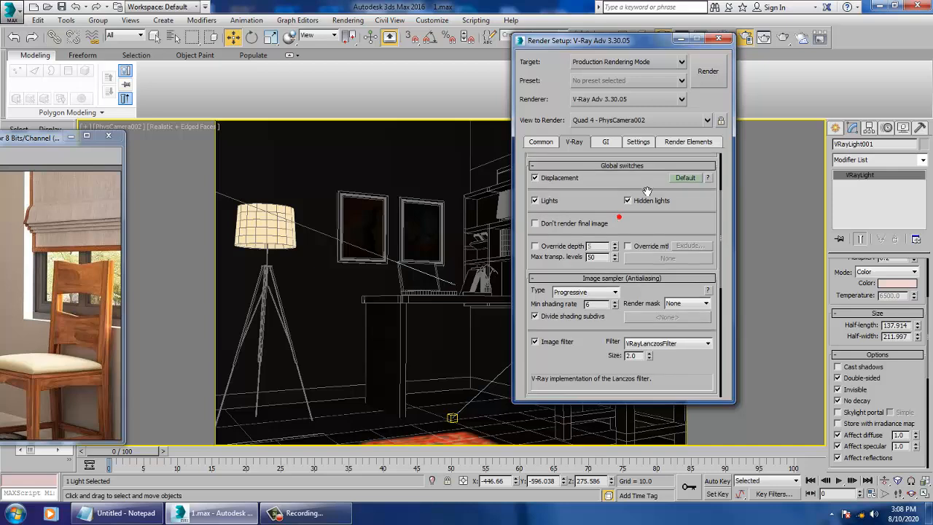
pyautogui.click(583, 291)
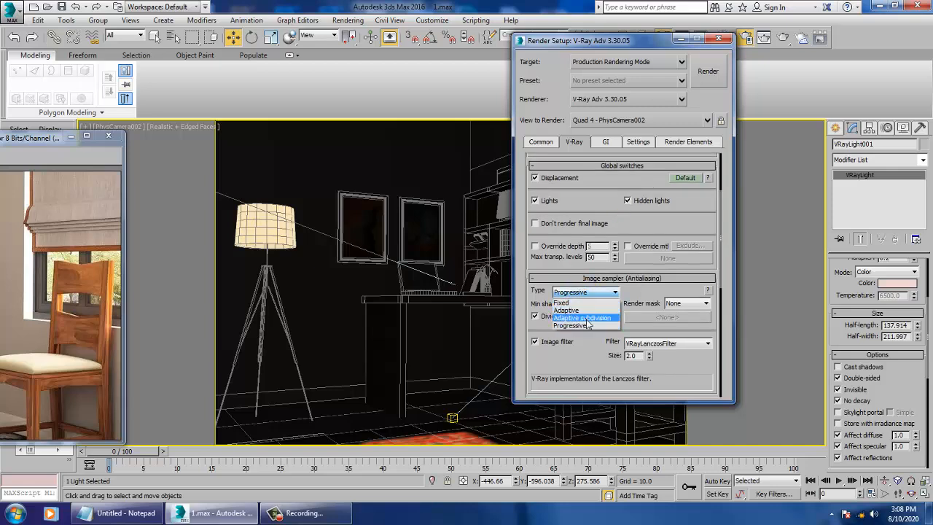
pyautogui.click(583, 318)
# Enable global illumination with Irradiance map as the primary engine and Light cache as the secondary engine
pyautogui.click(606, 142)
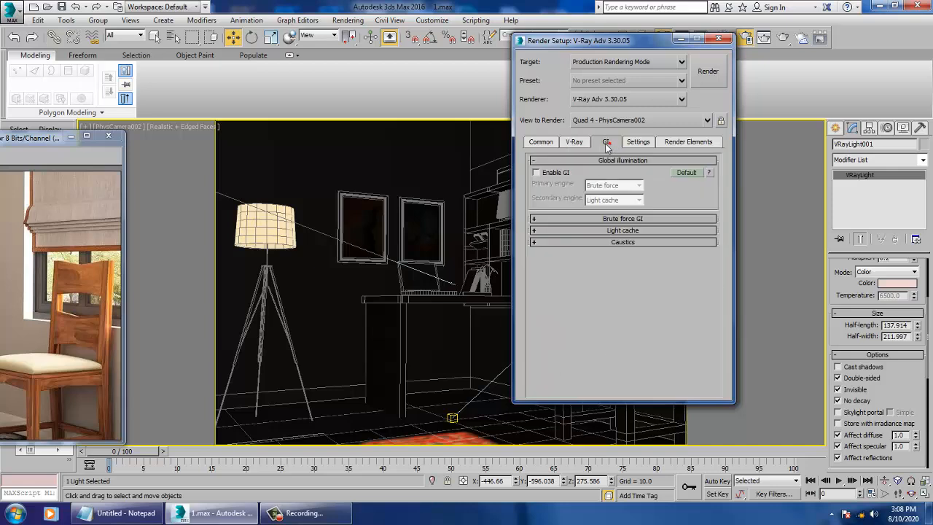
pyautogui.click(536, 172)
pyautogui.click(614, 186)
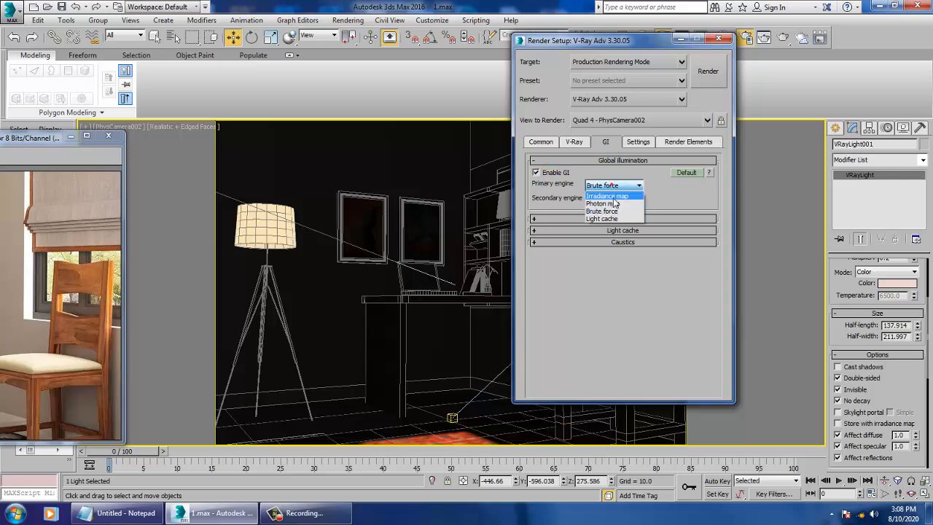
pyautogui.click(616, 206)
pyautogui.click(616, 199)
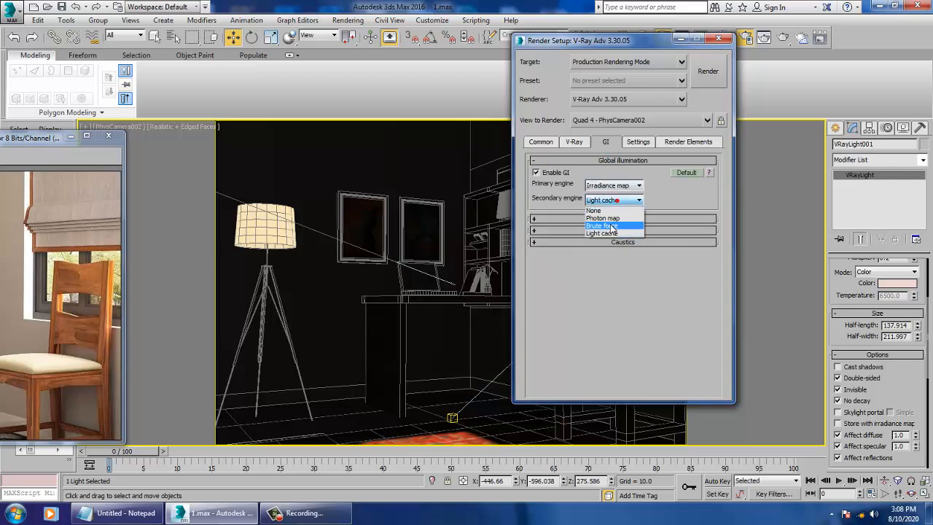
pyautogui.click(611, 234)
# Expand the Irradiance map settings and set the current preset to Medium
pyautogui.click(620, 219)
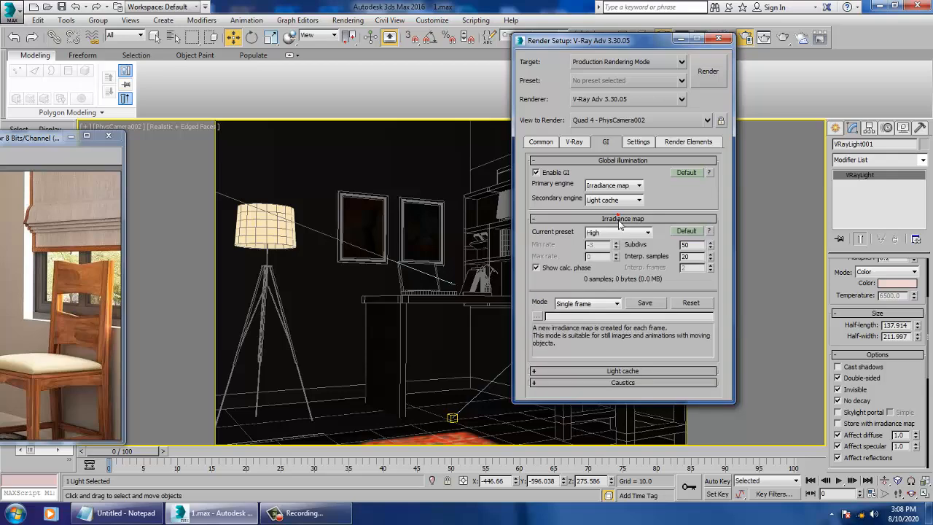
pyautogui.click(621, 232)
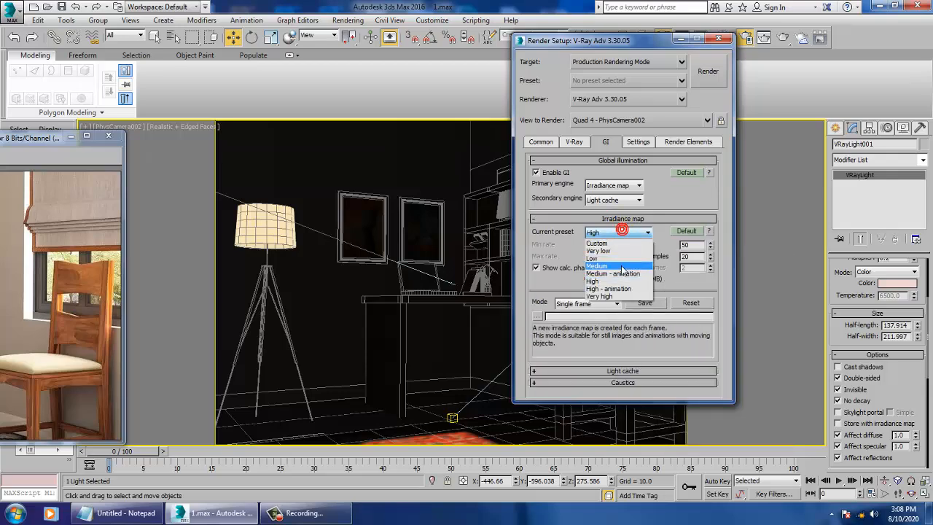
pyautogui.click(717, 267)
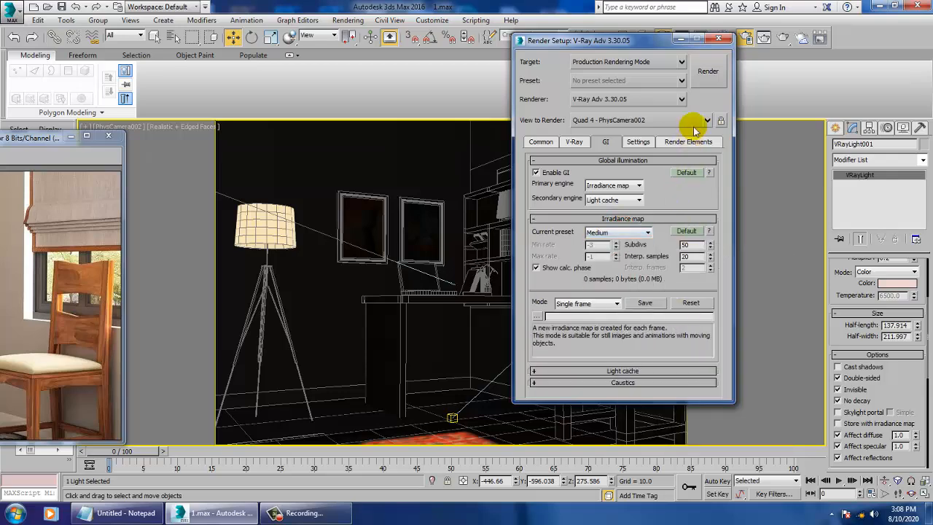
# Start a test render of PhysCamera002, cancel it, and close the render setup and frame buffer
pyautogui.click(707, 73)
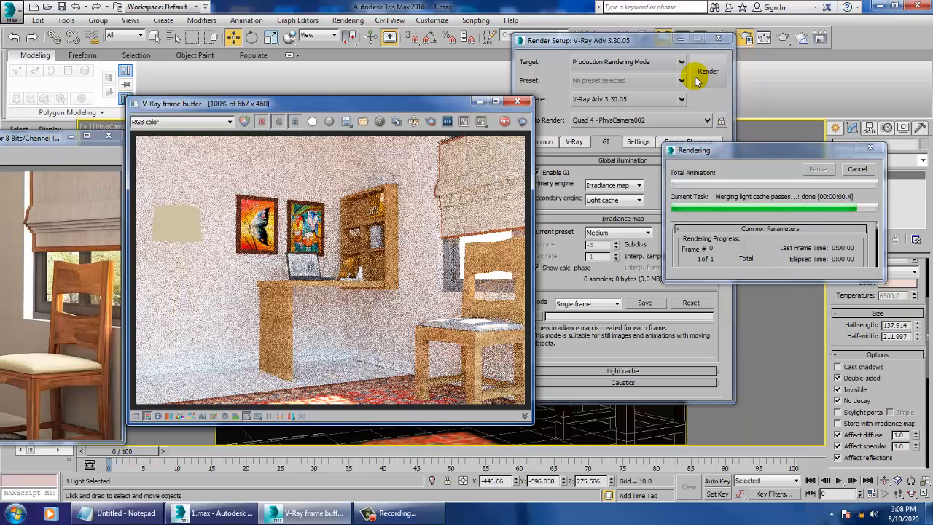
pyautogui.press('Escape')
pyautogui.click(716, 40)
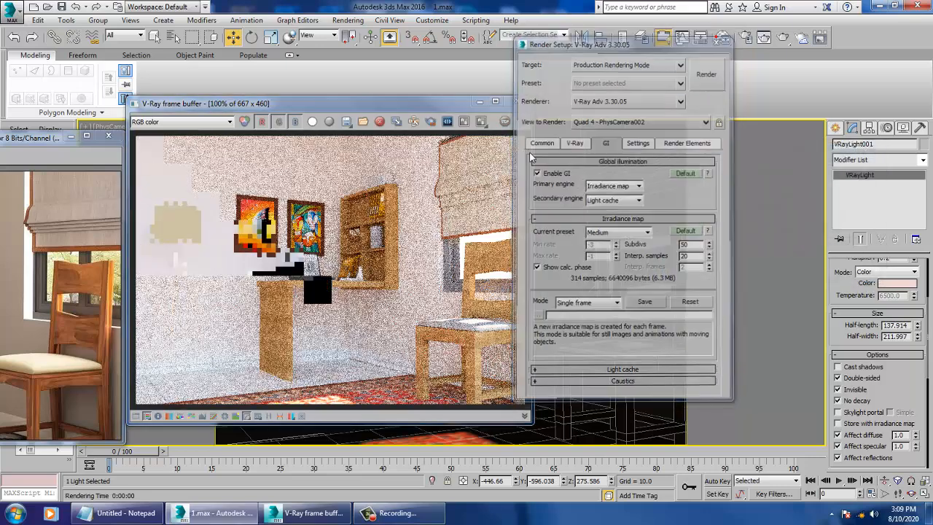
pyautogui.click(517, 101)
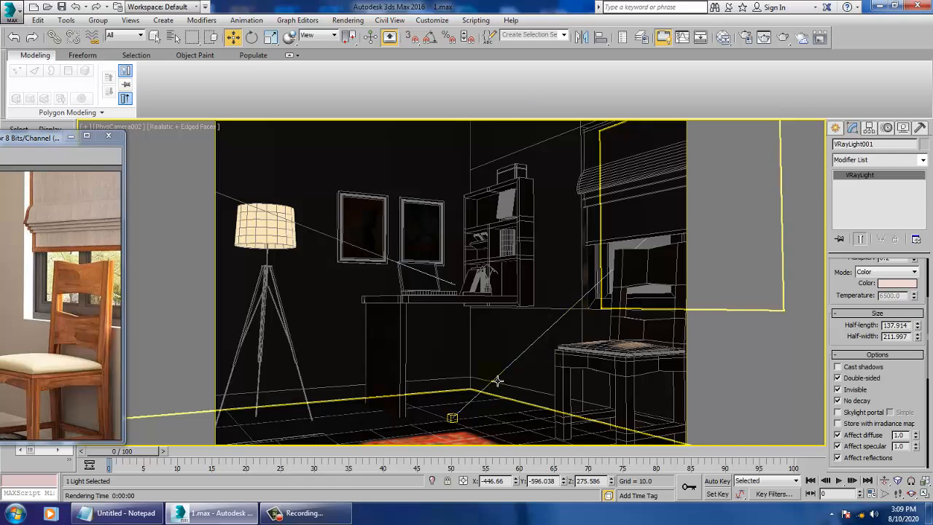
pyautogui.click(292, 307)
pyautogui.hotkey('ctrl', 'z')
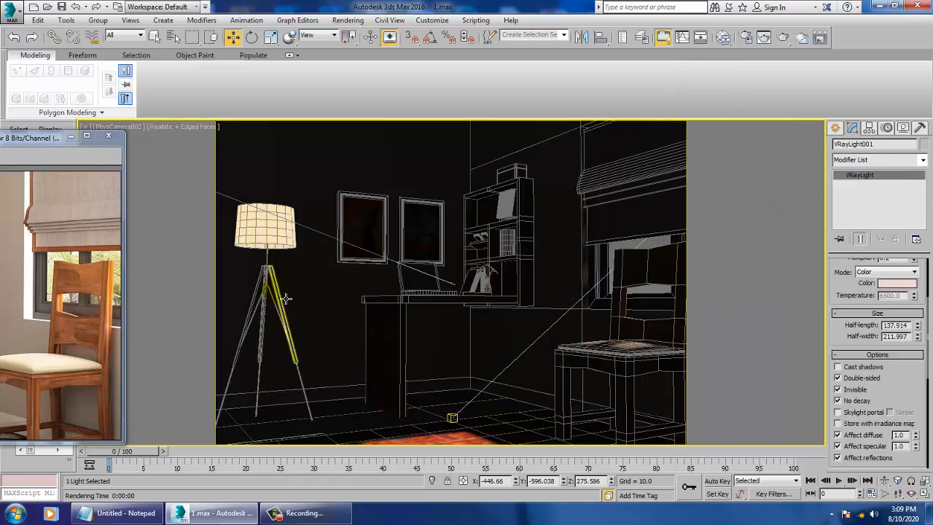
pyautogui.click(286, 298)
pyautogui.hotkey('ctrl', 'z')
# Select every object in the scene and apply a Convert To operation to the whole selection
pyautogui.click(285, 298)
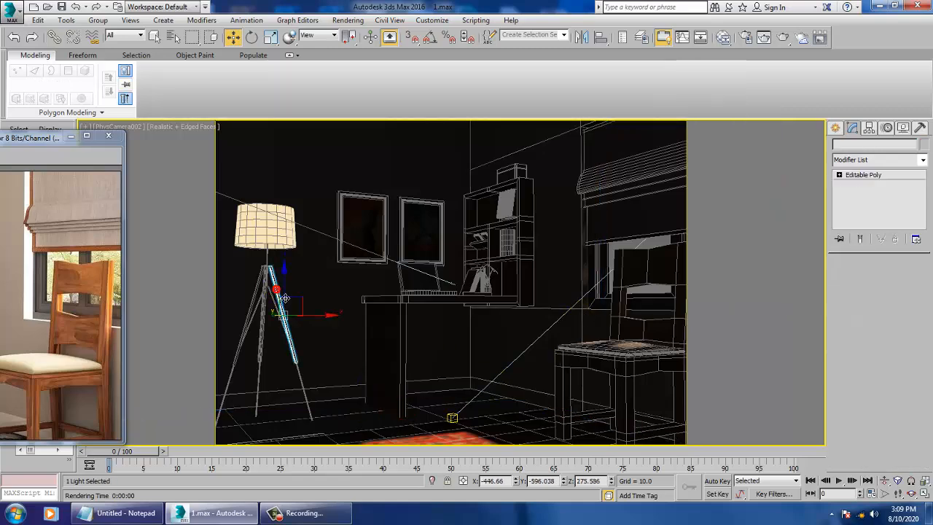
pyautogui.hotkey('ctrl', 'a')
pyautogui.rightClick(271, 287)
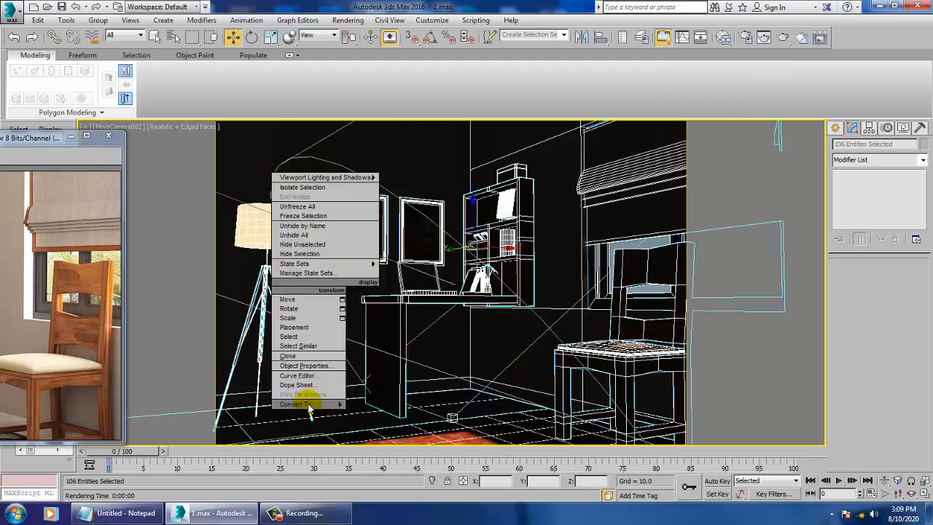
pyautogui.moveTo(308, 407)
pyautogui.click(393, 425)
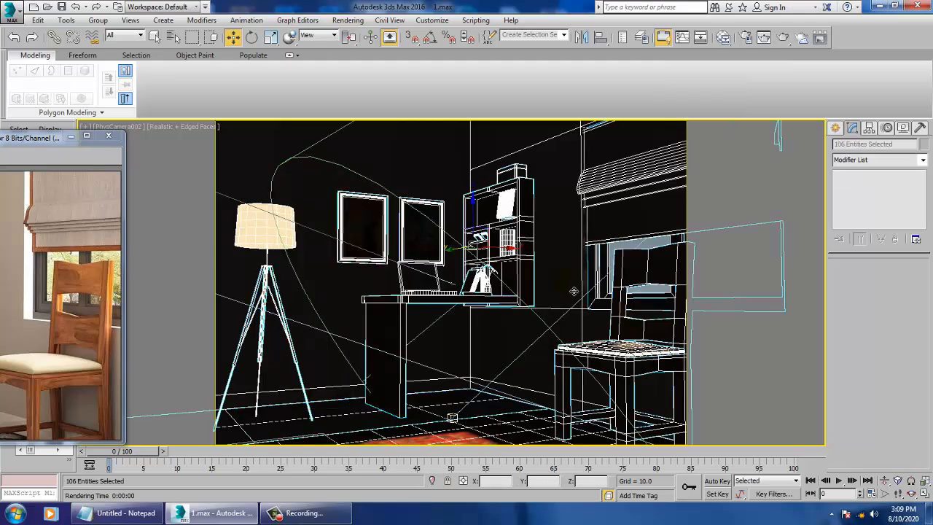
# Select VRayLight001 in the Perspective view and set its intensity multiplier to 0.05
pyautogui.press('p')
pyautogui.scroll(-10, 554, 315)
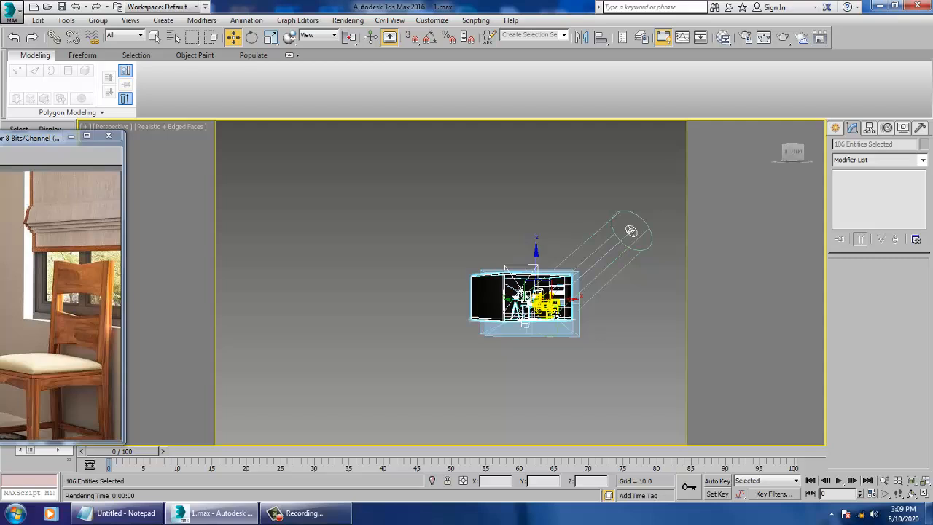
pyautogui.click(630, 259)
pyautogui.click(520, 267)
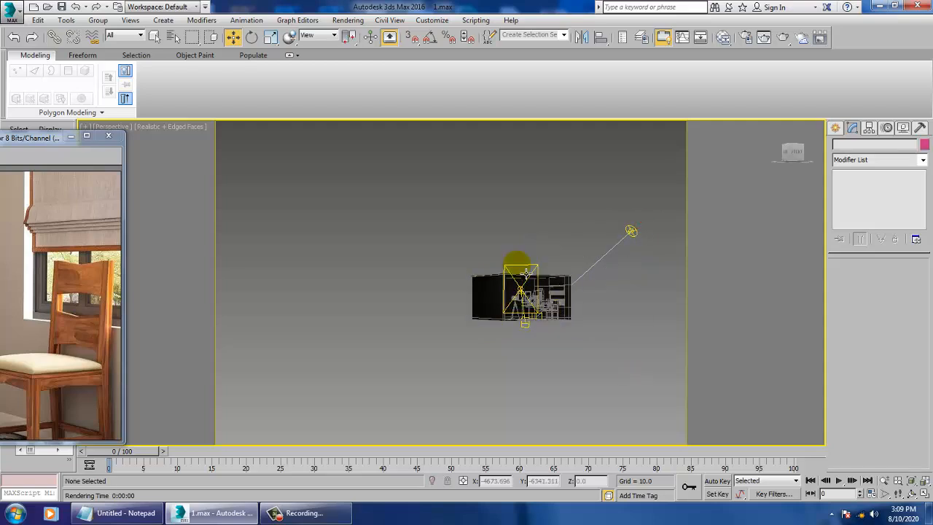
pyautogui.scroll(3, 864, 291)
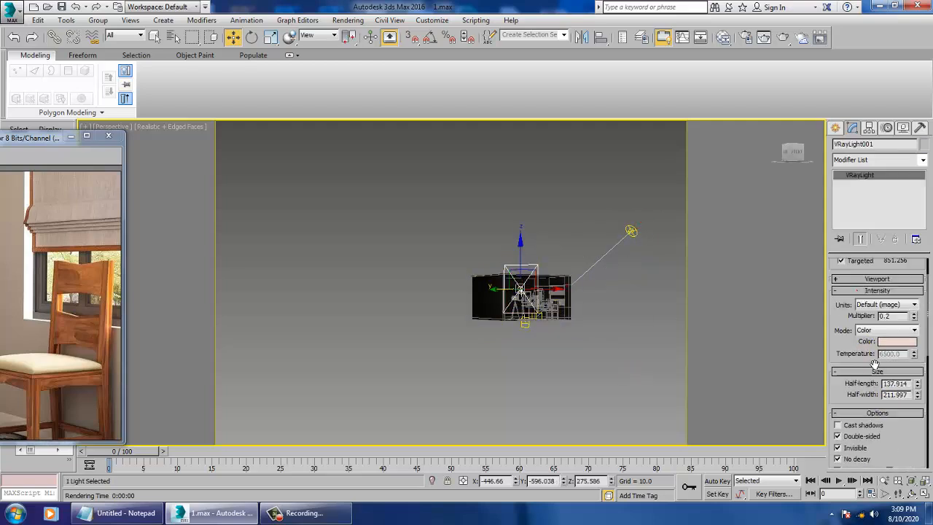
pyautogui.doubleClick(888, 333)
pyautogui.write('05')
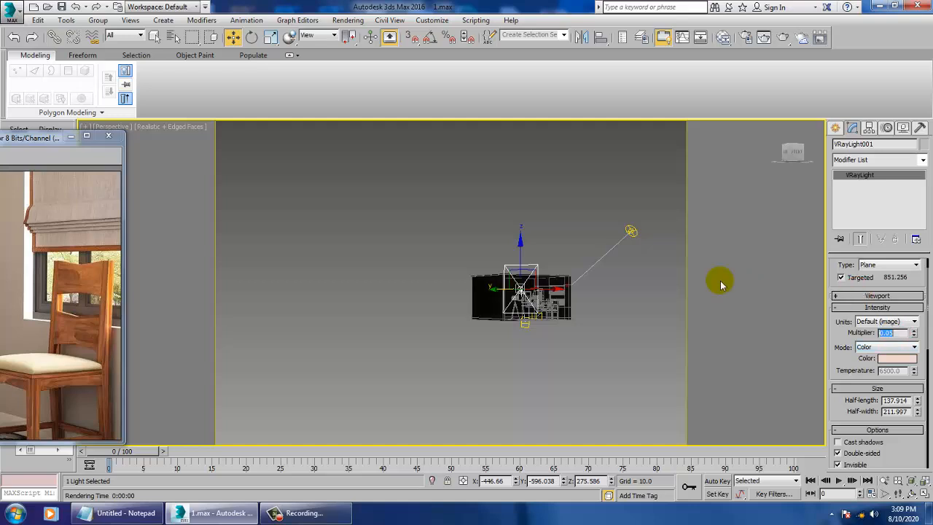
# Deselect the light, look through PhysCamera002 and render the view
pyautogui.click(573, 209)
pyautogui.press('c')
pyautogui.doubleClick(443, 179)
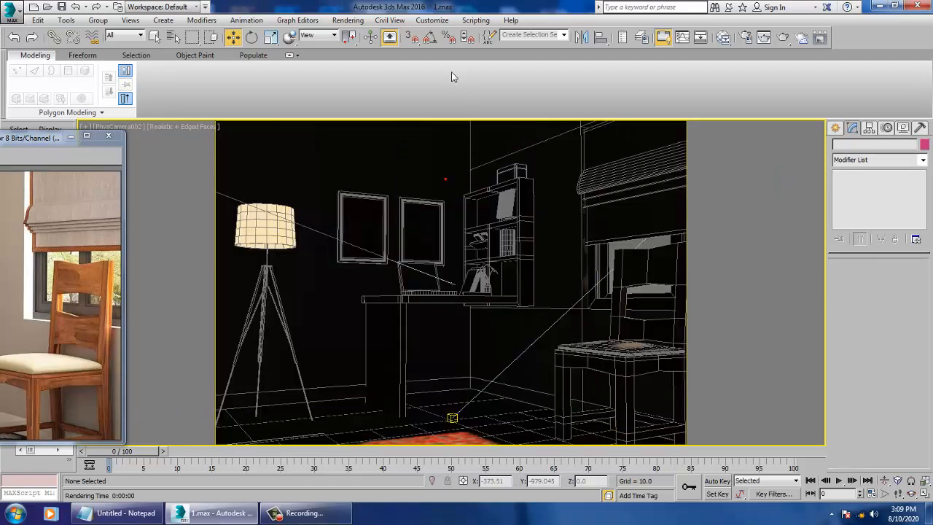
pyautogui.click(358, 20)
pyautogui.click(355, 34)
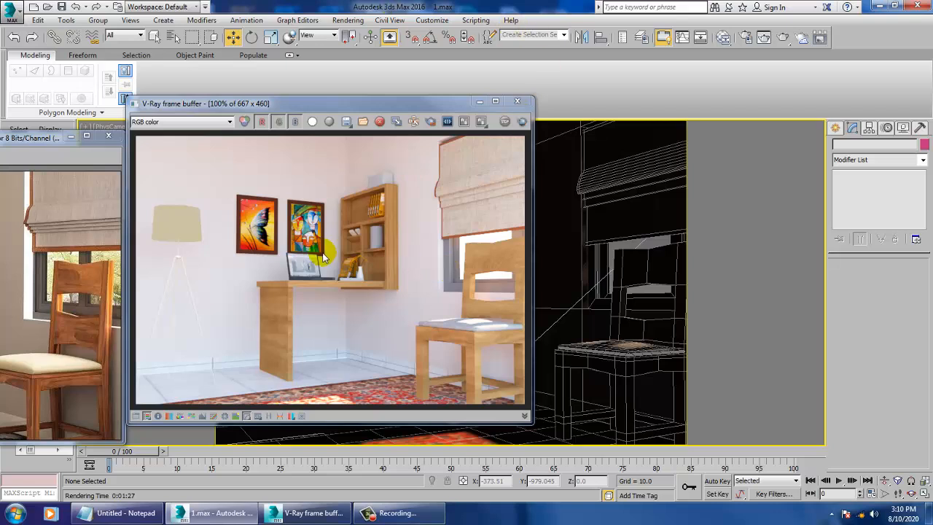
# Examine the finished render in the V-Ray frame buffer at 50% and 100%, and close it
pyautogui.click(245, 288)
pyautogui.scroll(-2, 245, 270)
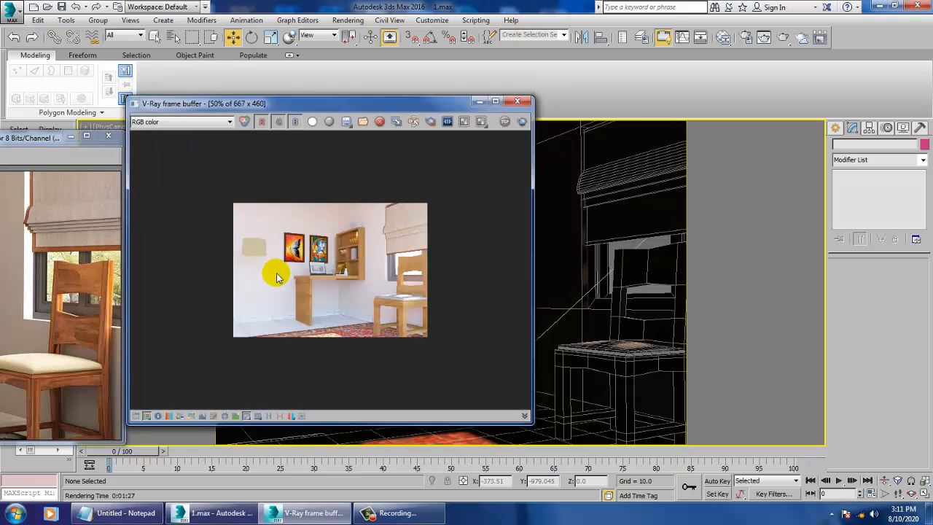
pyautogui.scroll(2, 311, 247)
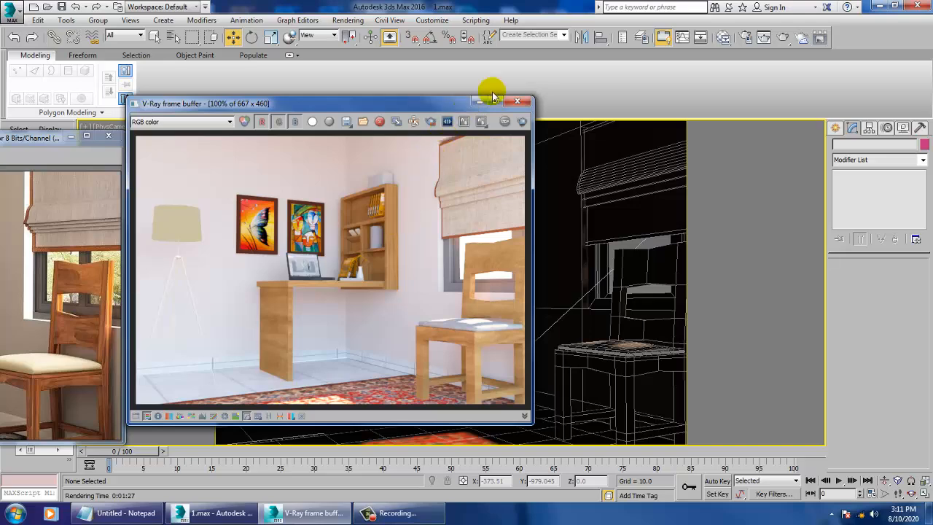
pyautogui.click(517, 100)
# Raise the lower vertices of the window blind (Line001) about 30 units along Z and leave vertex editing
pyautogui.click(607, 230)
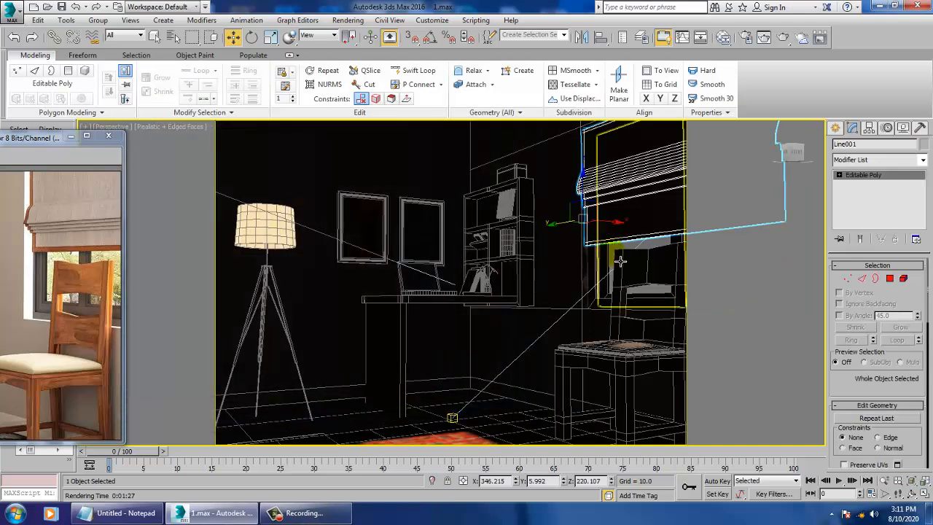
pyautogui.scroll(-6, 621, 261)
pyautogui.scroll(3, 589, 264)
pyautogui.moveTo(589, 264); pyautogui.dragTo(545, 314, button='middle')
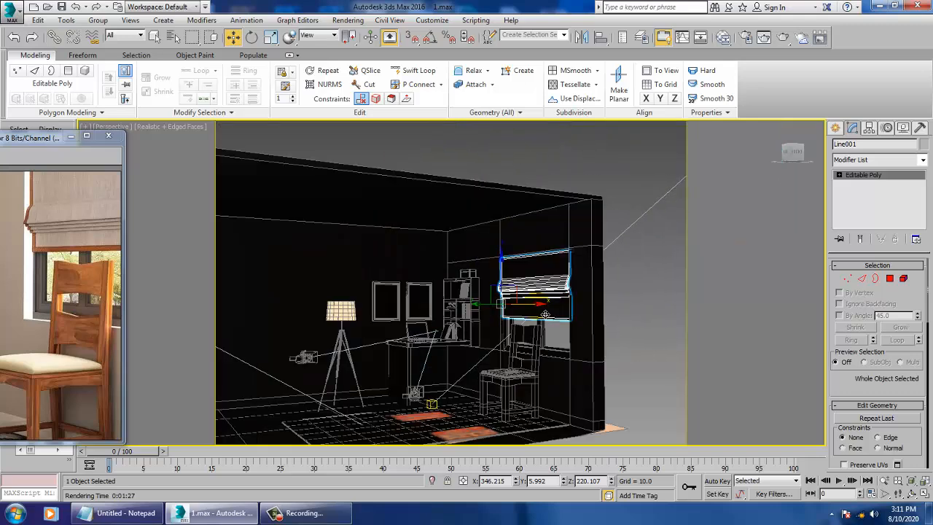
pyautogui.press('1')
pyautogui.moveTo(607, 337); pyautogui.dragTo(604, 333)
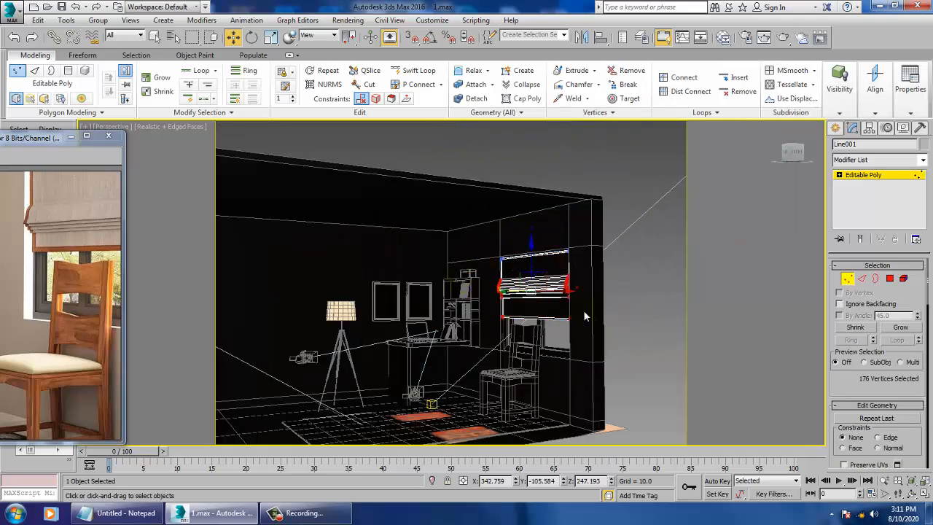
pyautogui.scroll(5, 562, 304)
pyautogui.scroll(-2, 484, 281)
pyautogui.scroll(-4, 495, 274)
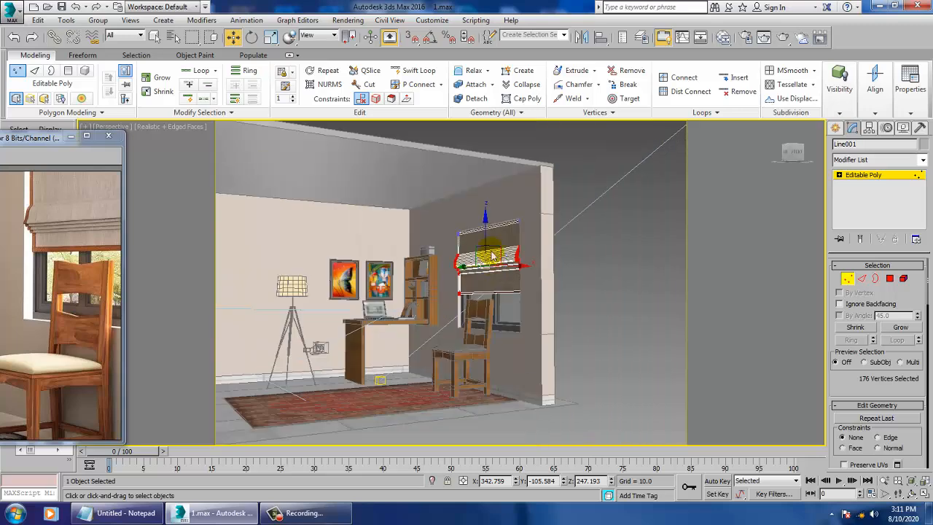
pyautogui.moveTo(494, 241); pyautogui.dragTo(492, 224)
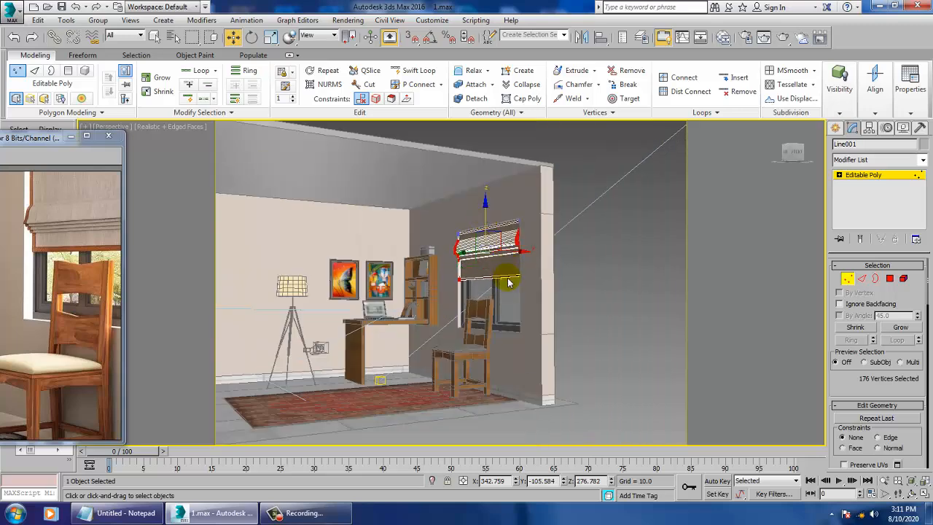
pyautogui.keyDown('alt'); pyautogui.moveTo(505, 301); pyautogui.dragTo(383, 367, button='middle'); pyautogui.keyUp('alt')
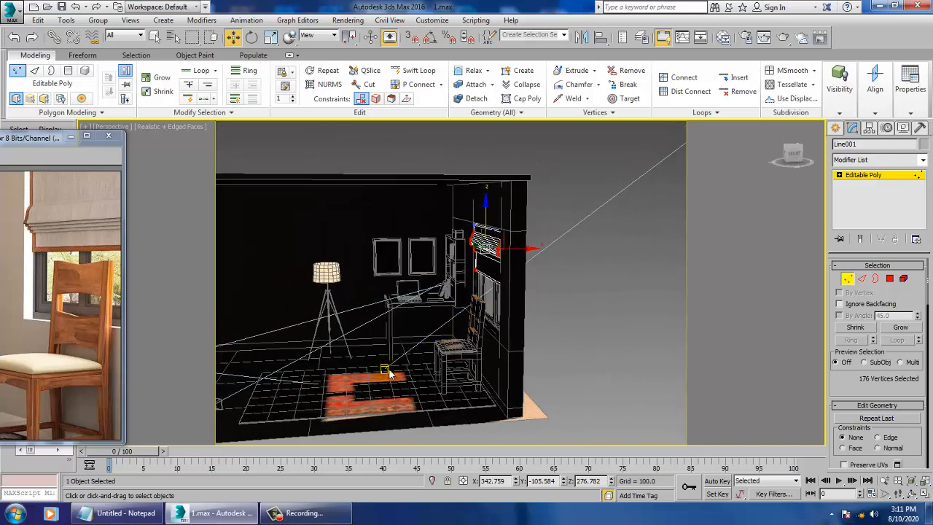
pyautogui.click(849, 176)
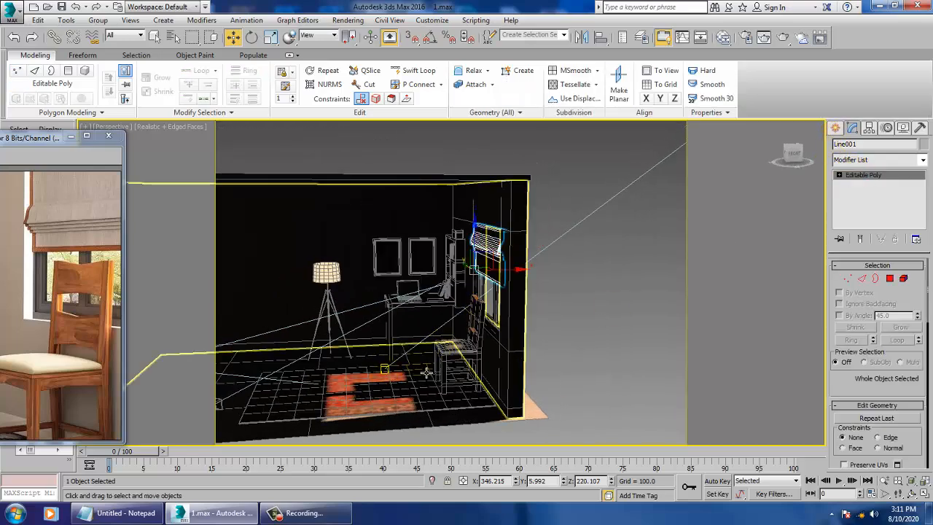
# Move VRaySun001's target above the floor to about X 175 and Y 4
pyautogui.click(388, 376)
pyautogui.click(394, 378)
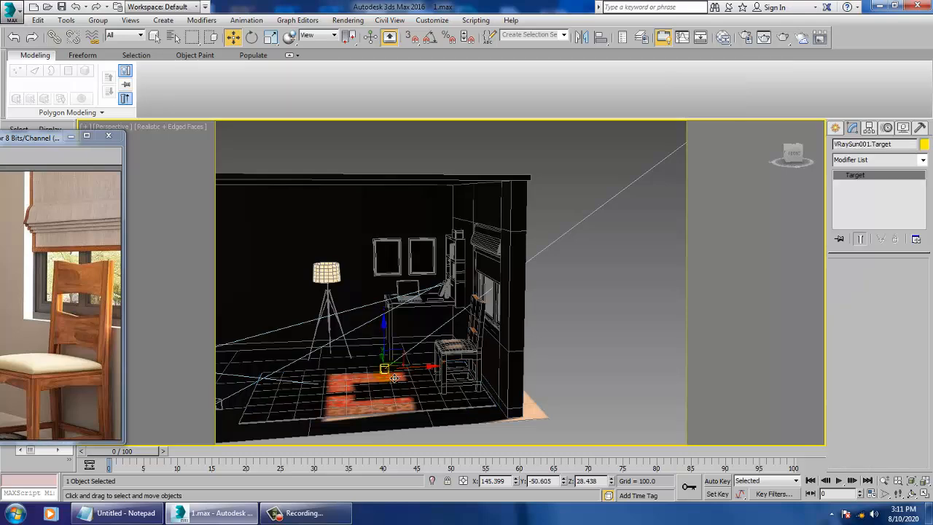
pyautogui.keyDown('alt'); pyautogui.moveTo(393, 379); pyautogui.dragTo(371, 370, button='middle'); pyautogui.keyUp('alt')
pyautogui.moveTo(370, 370); pyautogui.dragTo(351, 360)
pyautogui.keyDown('alt'); pyautogui.moveTo(423, 366); pyautogui.dragTo(408, 358, button='middle'); pyautogui.keyUp('alt')
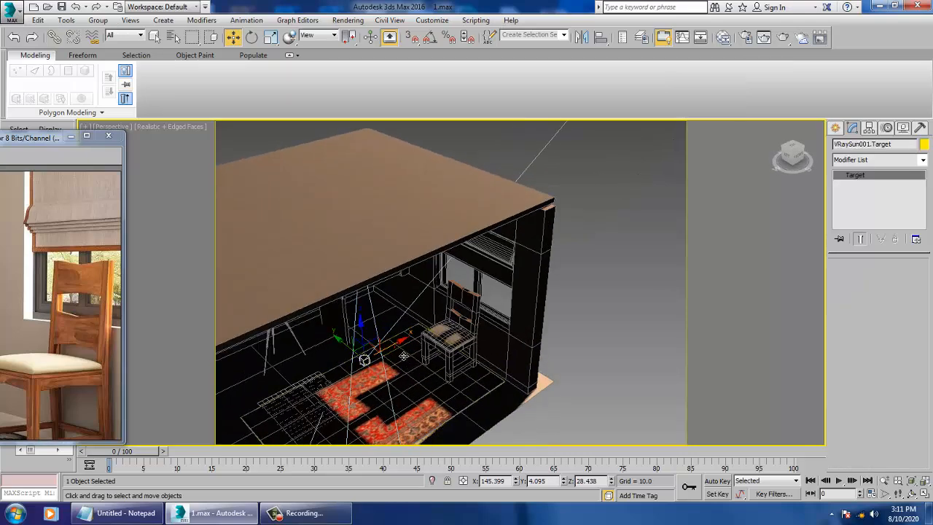
pyautogui.moveTo(405, 355); pyautogui.dragTo(432, 350)
# Select VRaySun001 above the room and move it along Y to about -363
pyautogui.scroll(-4, 431, 350)
pyautogui.keyDown('alt'); pyautogui.moveTo(583, 292); pyautogui.dragTo(608, 211, button='middle'); pyautogui.keyUp('alt')
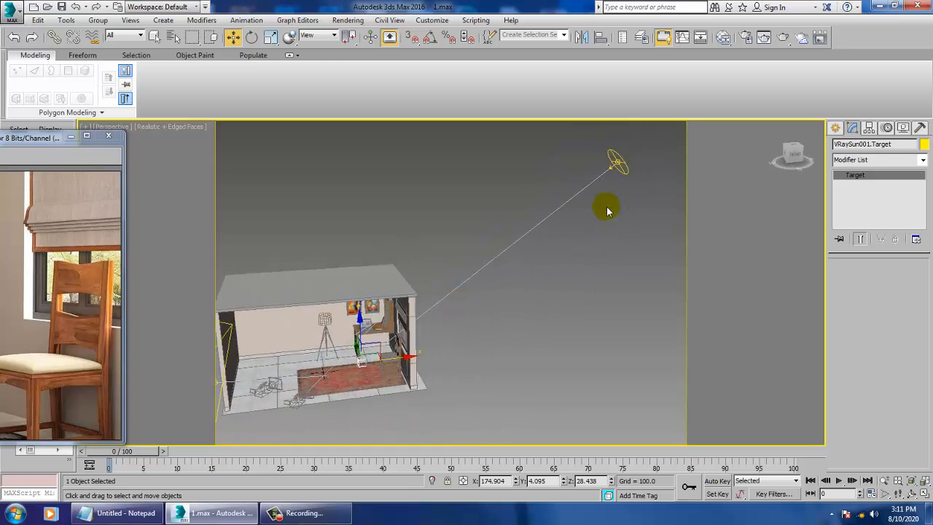
pyautogui.click(625, 163)
pyautogui.keyDown('alt'); pyautogui.moveTo(626, 163); pyautogui.dragTo(656, 193, button='middle'); pyautogui.keyUp('alt')
pyautogui.moveTo(541, 142); pyautogui.dragTo(599, 151)
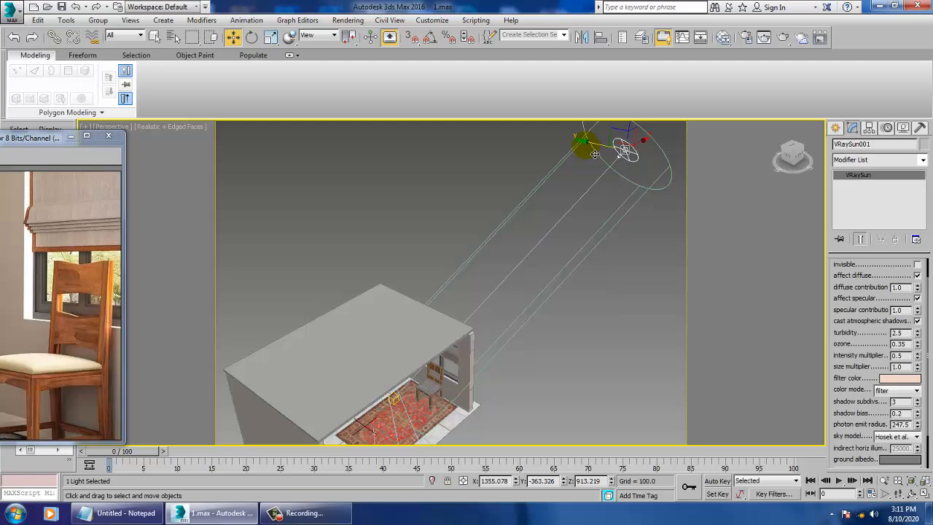
# Switch the viewport to PhysCamera002 and set VRaySun001's intensity multiplier to 0.7
pyautogui.press('c')
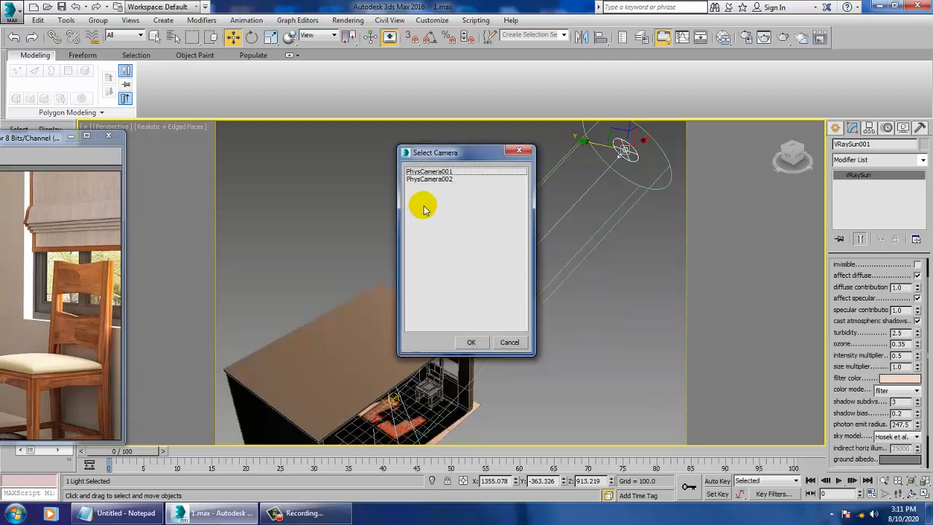
pyautogui.doubleClick(437, 180)
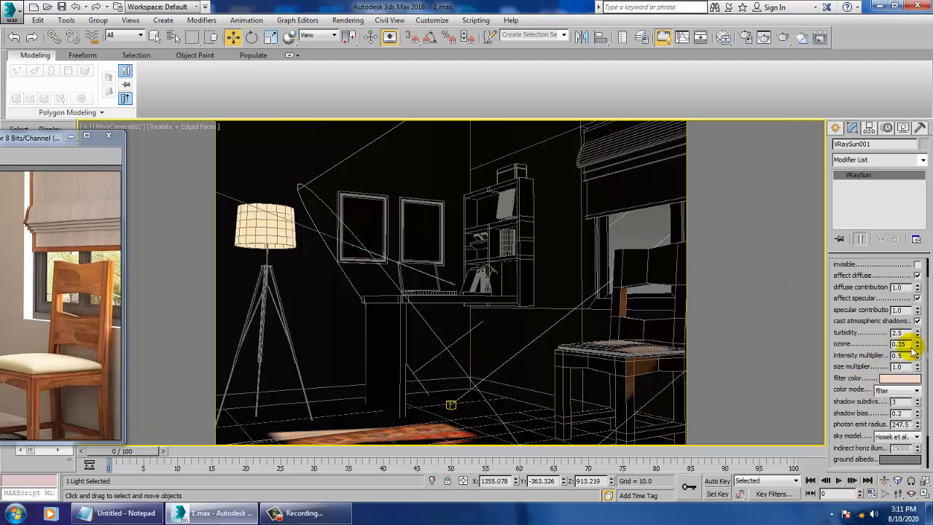
pyautogui.moveTo(905, 356); pyautogui.dragTo(860, 352)
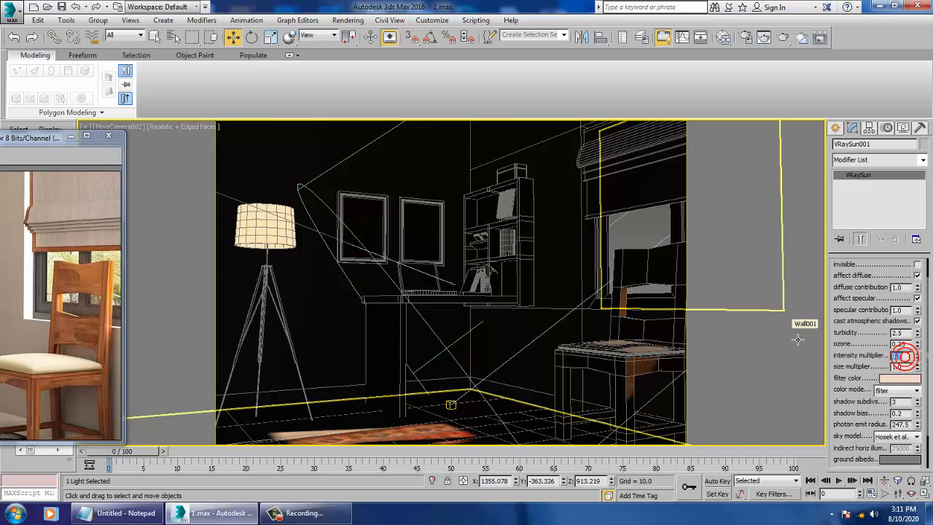
pyautogui.write('0.7')
pyautogui.press('Return')
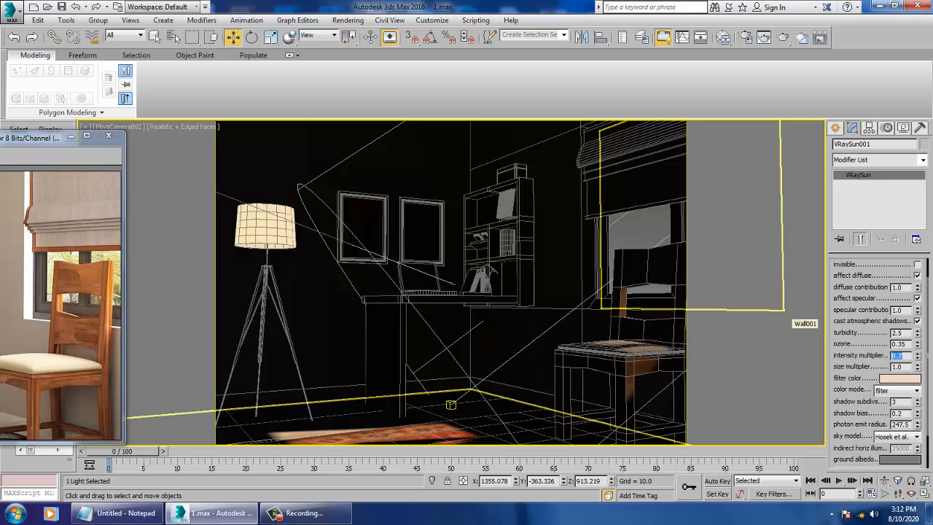
# Return to a perspective view of the whole room from outside and select VRayLight001
pyautogui.click(519, 315)
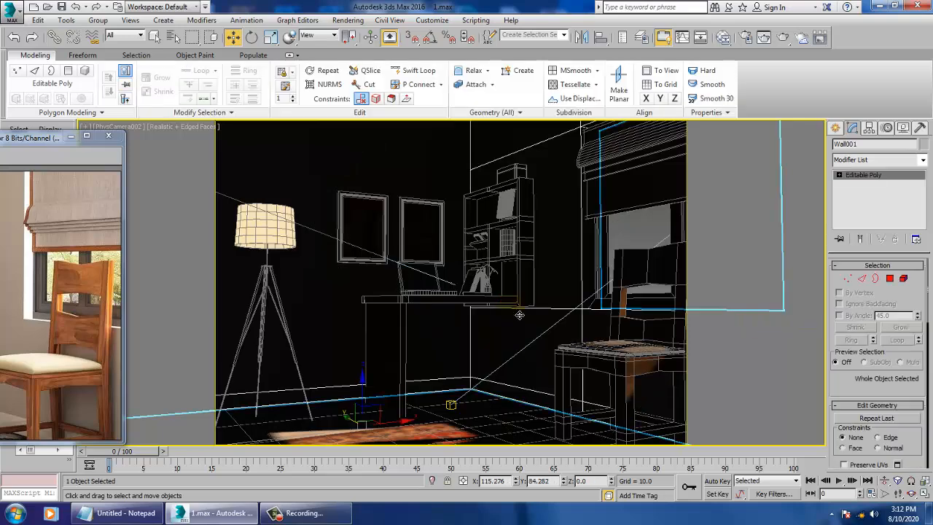
pyautogui.press('p')
pyautogui.scroll(-6, 530, 317)
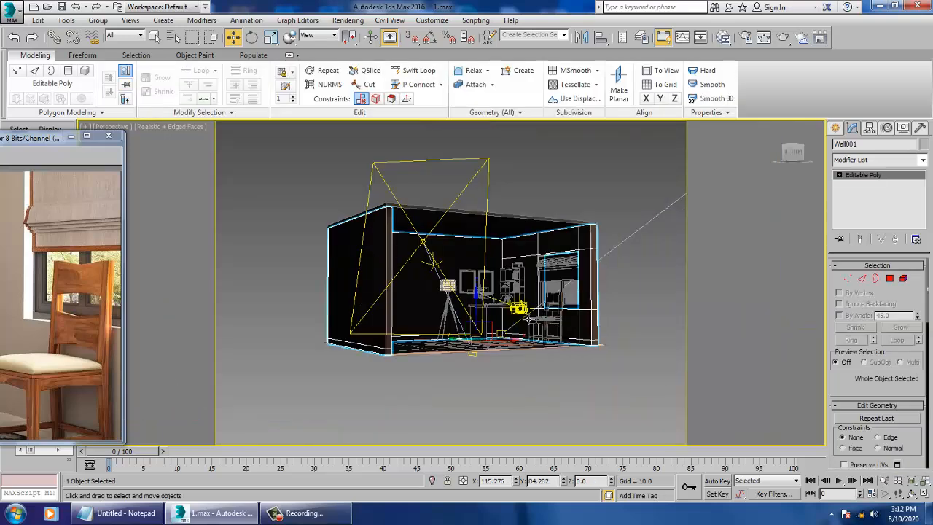
pyautogui.keyDown('alt'); pyautogui.moveTo(520, 308); pyautogui.dragTo(513, 359, button='middle'); pyautogui.keyUp('alt')
pyautogui.click(463, 349)
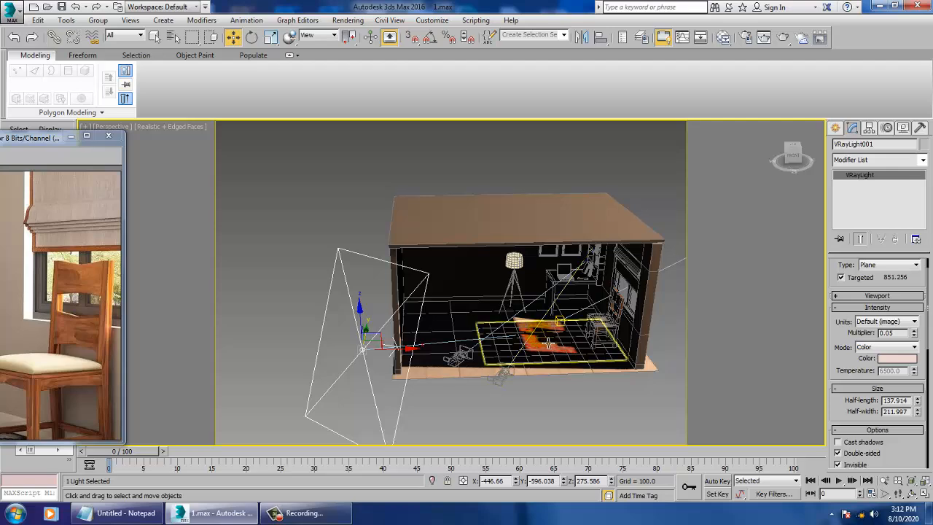
pyautogui.press('F3')
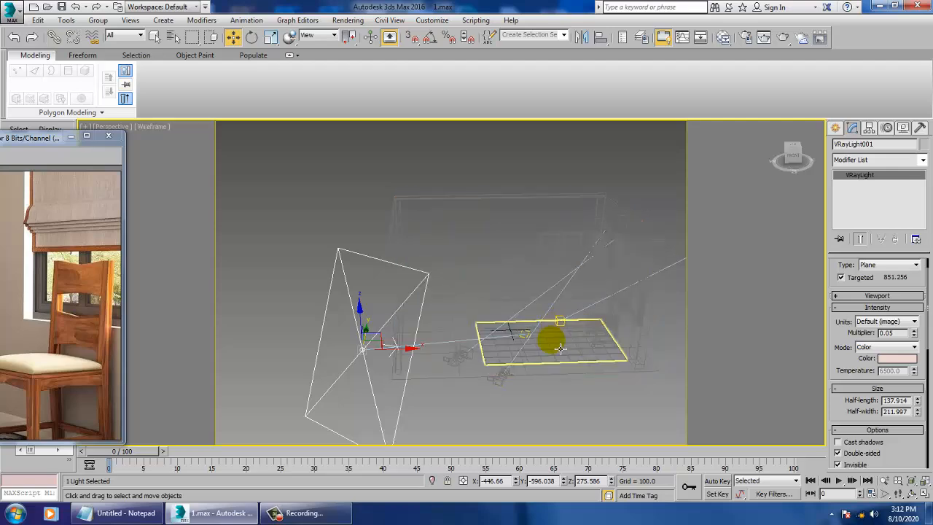
pyautogui.click(533, 341)
pyautogui.hotkey('ctrl', 'z')
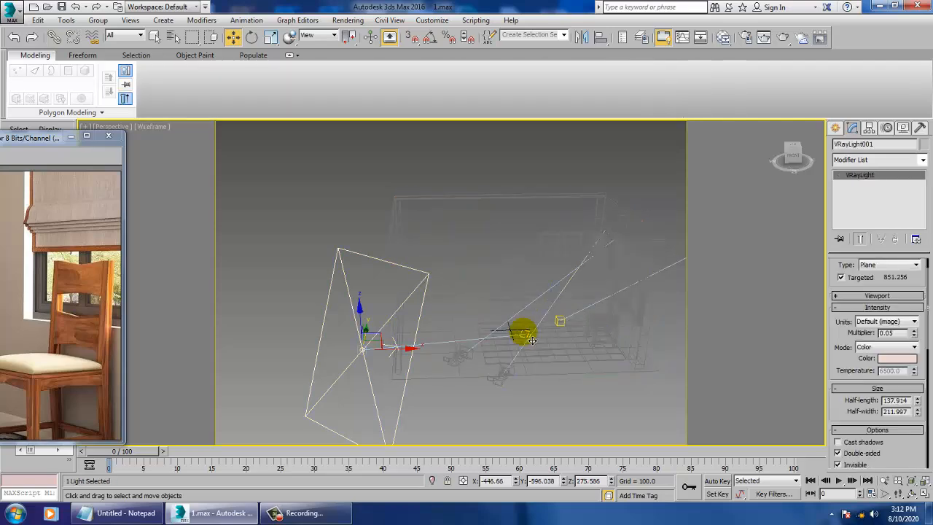
pyautogui.press('F3')
pyautogui.keyDown('alt'); pyautogui.moveTo(533, 341); pyautogui.dragTo(577, 331, button='middle'); pyautogui.keyUp('alt')
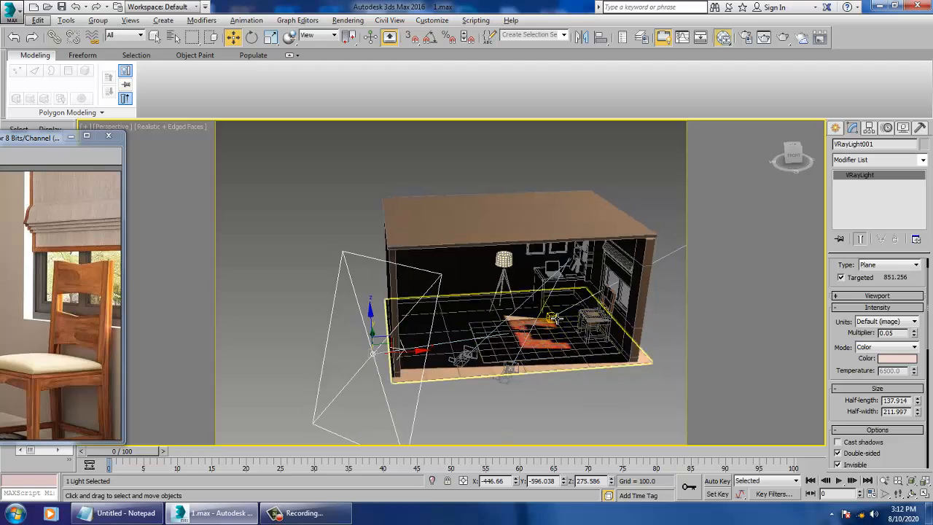
# In the Slate Material Editor, find Material #114 and open its diffuse map's bitmap file for replacement
pyautogui.press('m')
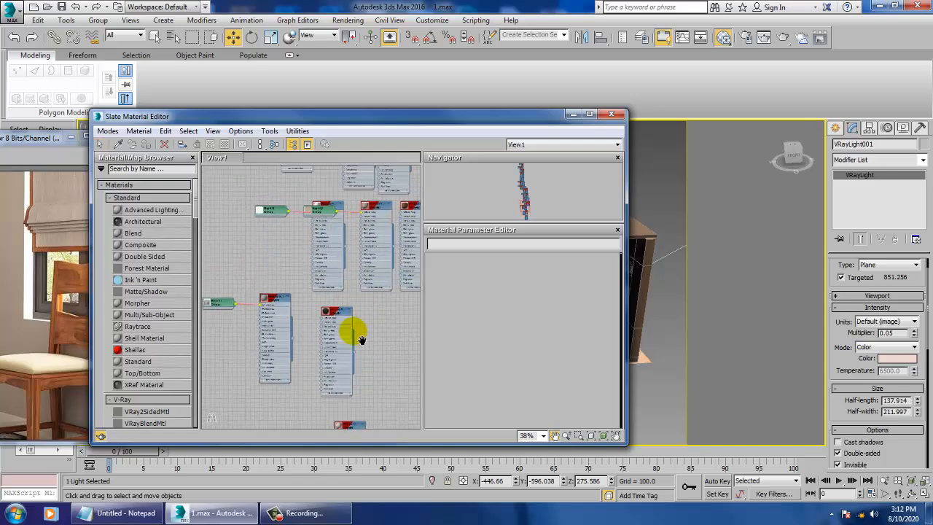
pyautogui.moveTo(362, 341); pyautogui.dragTo(386, 327, button='middle')
pyautogui.scroll(3, 349, 307)
pyautogui.doubleClick(325, 297)
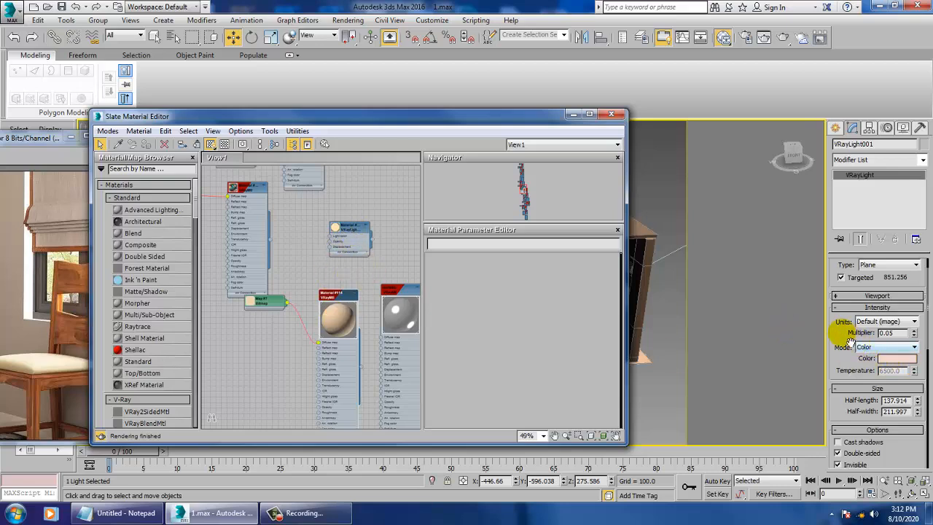
pyautogui.moveTo(841, 332); pyautogui.dragTo(835, 419)
pyautogui.doubleClick(341, 308)
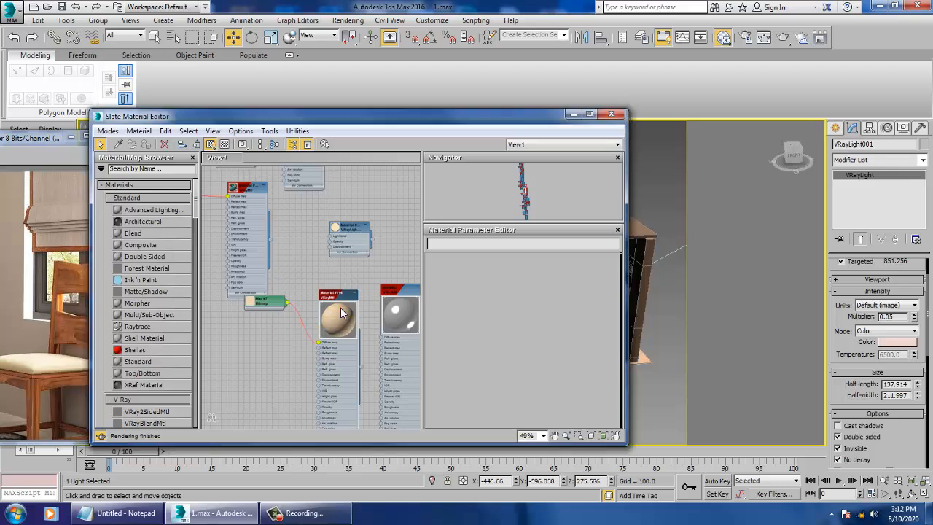
pyautogui.doubleClick(342, 296)
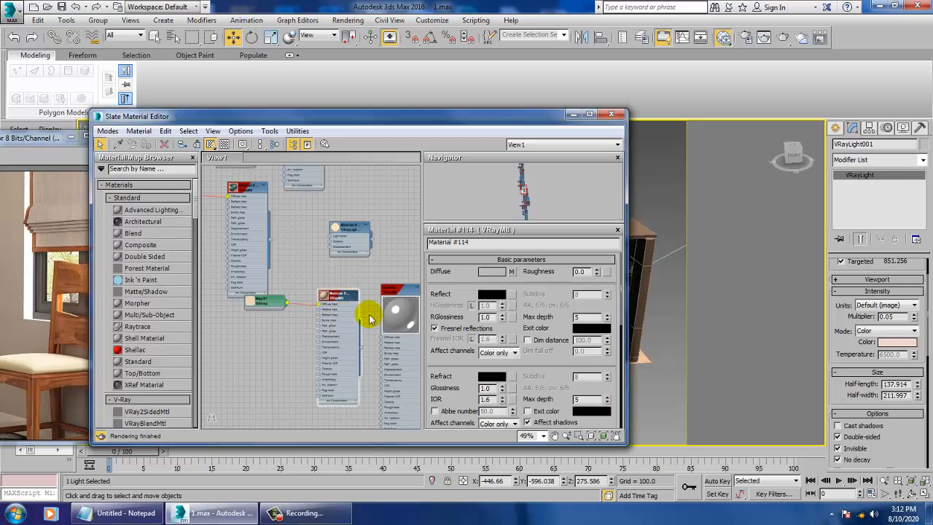
pyautogui.click(514, 271)
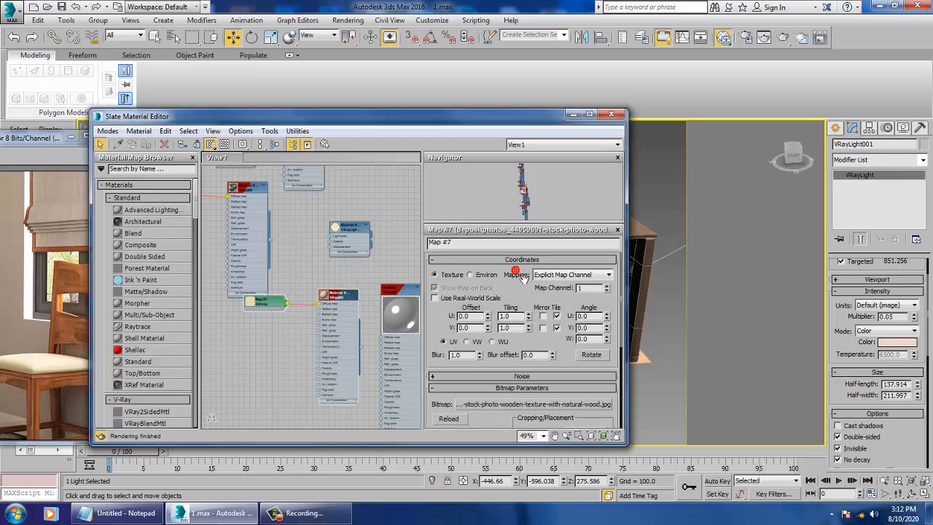
pyautogui.click(540, 407)
# Preview the texture images in the Inter auggg folder one by one to look for a suitable wood
pyautogui.click(197, 219)
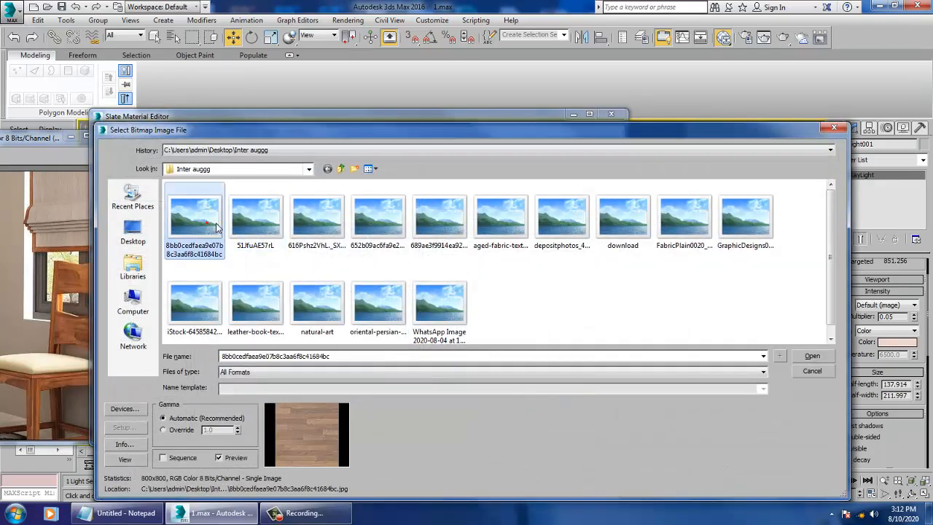
pyautogui.click(246, 226)
pyautogui.click(304, 221)
pyautogui.click(376, 220)
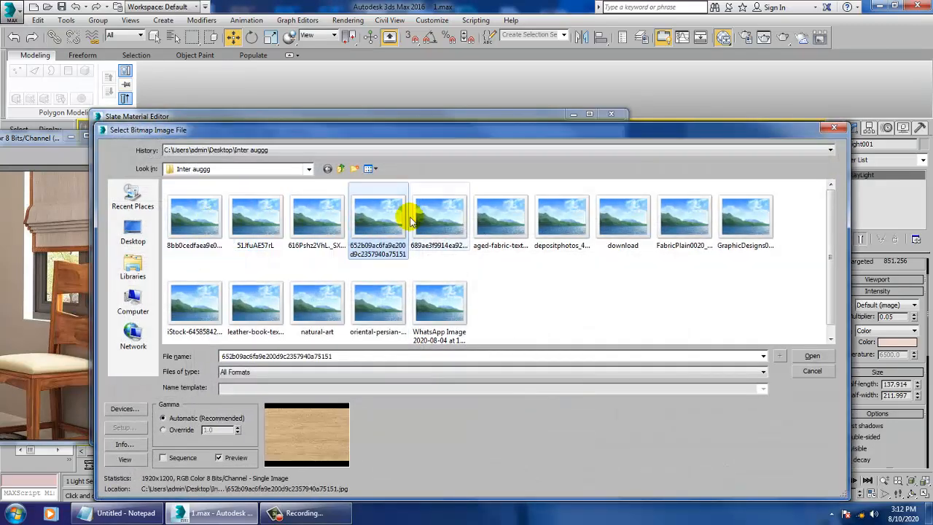
pyautogui.click(431, 219)
pyautogui.click(501, 220)
pyautogui.click(562, 222)
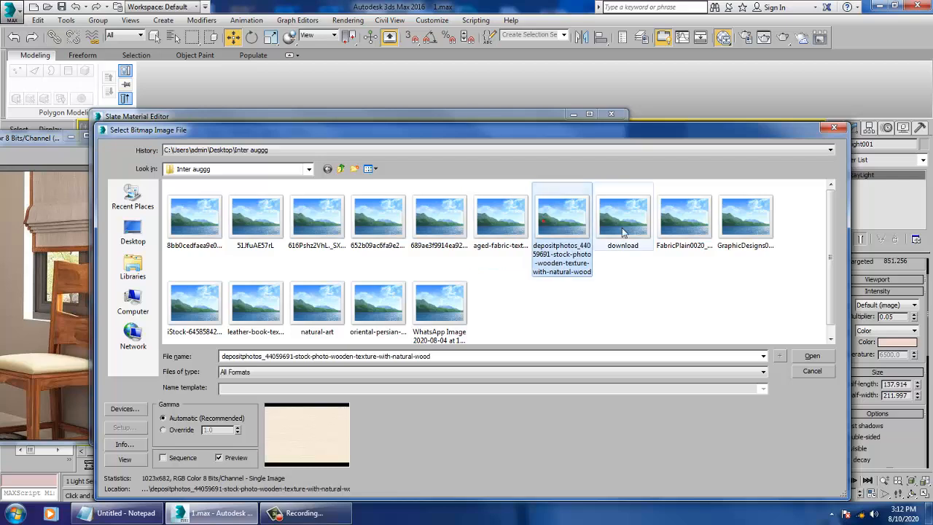
pyautogui.click(621, 227)
pyautogui.click(671, 231)
pyautogui.click(734, 220)
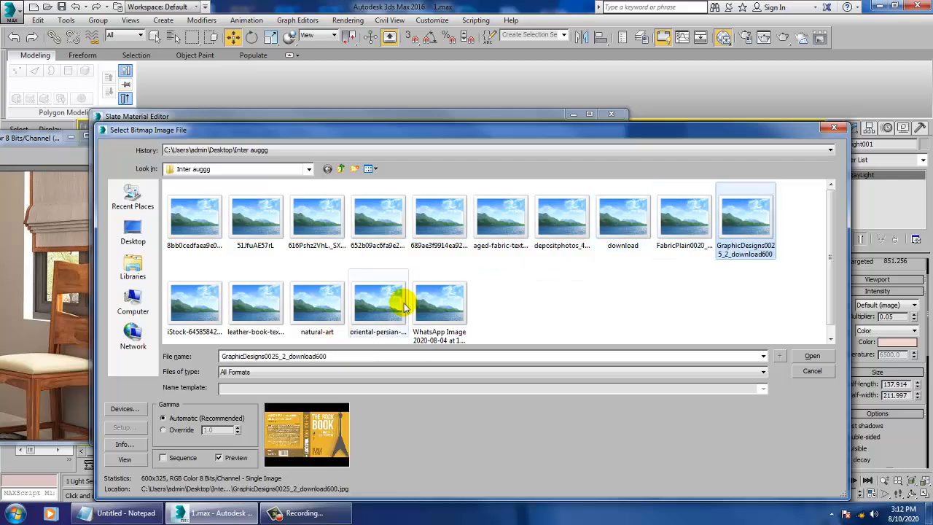
pyautogui.click(438, 298)
pyautogui.click(379, 310)
pyautogui.click(327, 310)
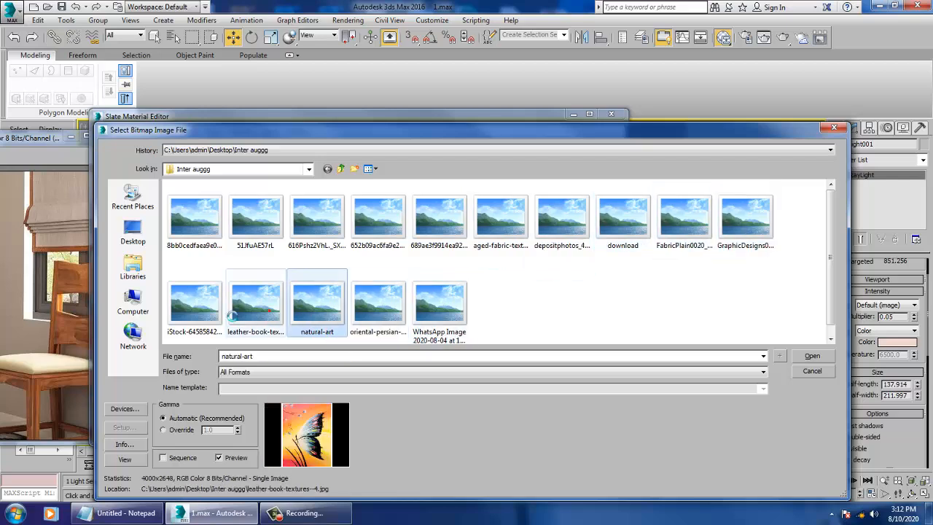
pyautogui.click(255, 306)
pyautogui.click(189, 307)
pyautogui.click(252, 302)
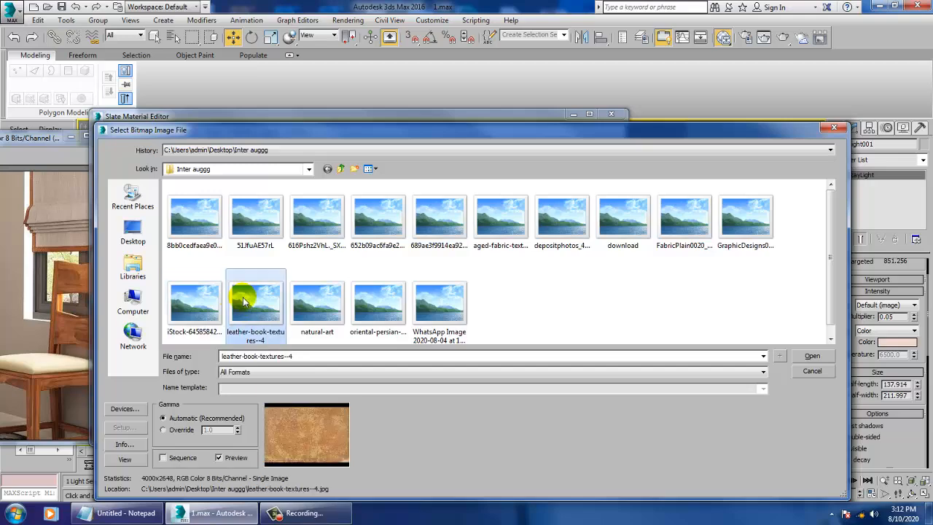
# Load yellow-printed-wood-floor-texture-mat-backdrop-for-photography-a_grande from the Desktop as Map #7's bitmap
pyautogui.click(341, 169)
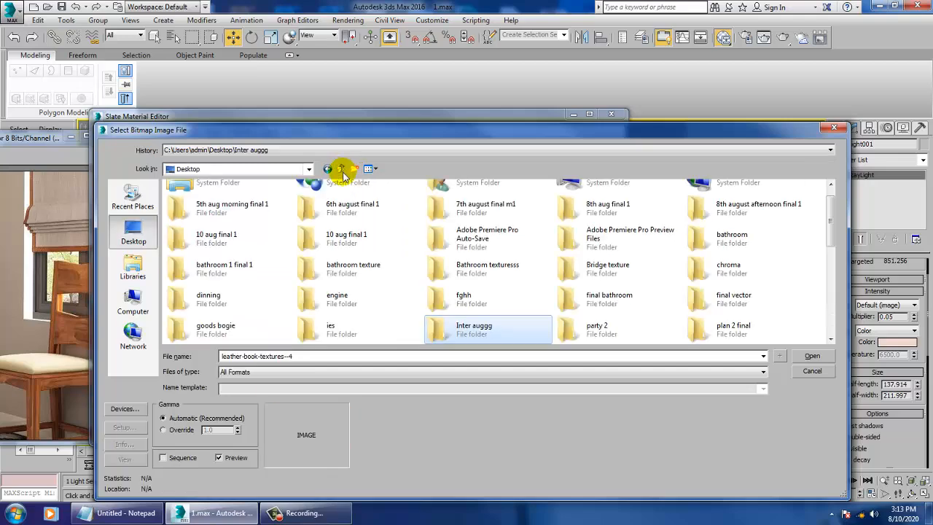
pyautogui.click(505, 239)
pyautogui.press('i')
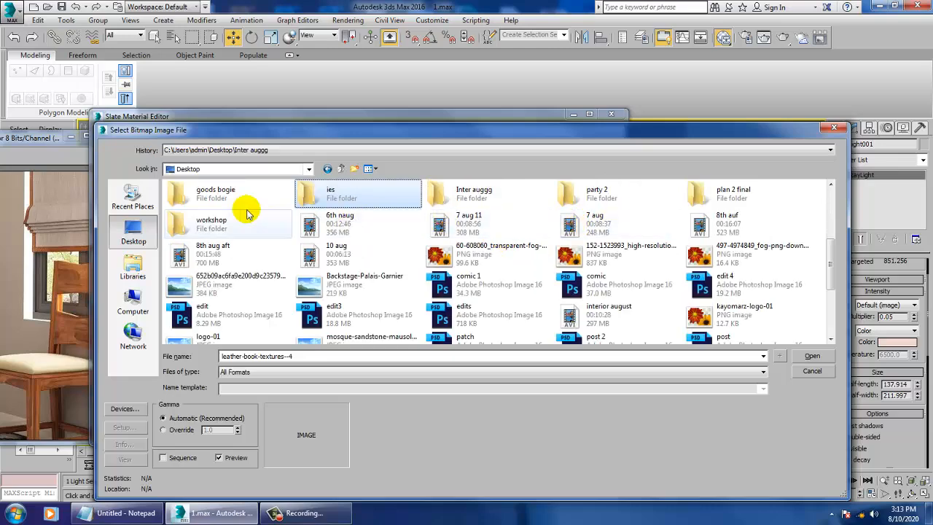
pyautogui.press('y')
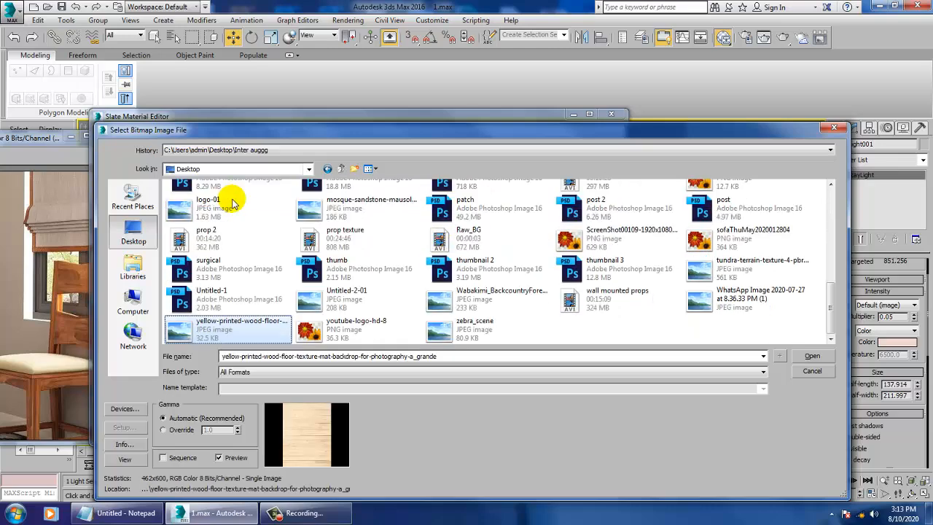
pyautogui.press('o')
pyautogui.press('y')
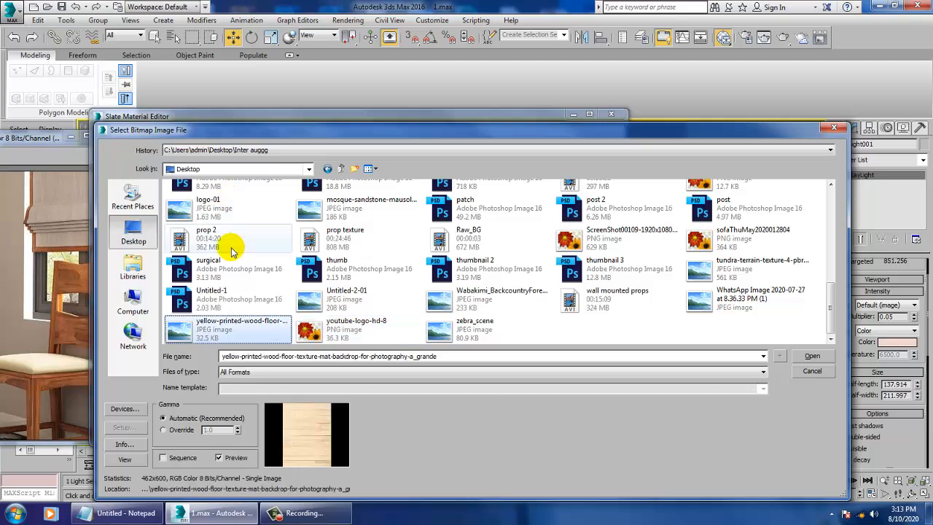
pyautogui.doubleClick(241, 329)
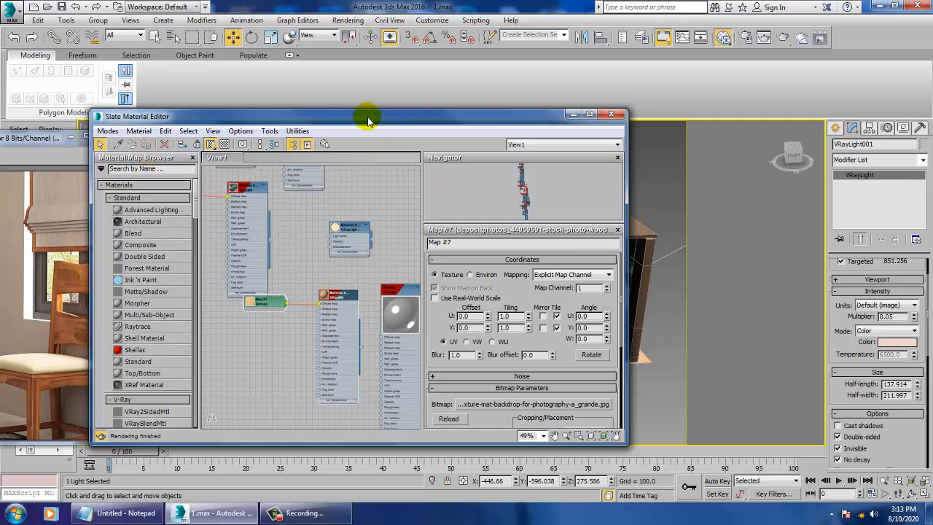
# Show Material #114's parameters again and move the Slate Material Editor aside to uncover the room
pyautogui.moveTo(364, 115); pyautogui.dragTo(362, 88)
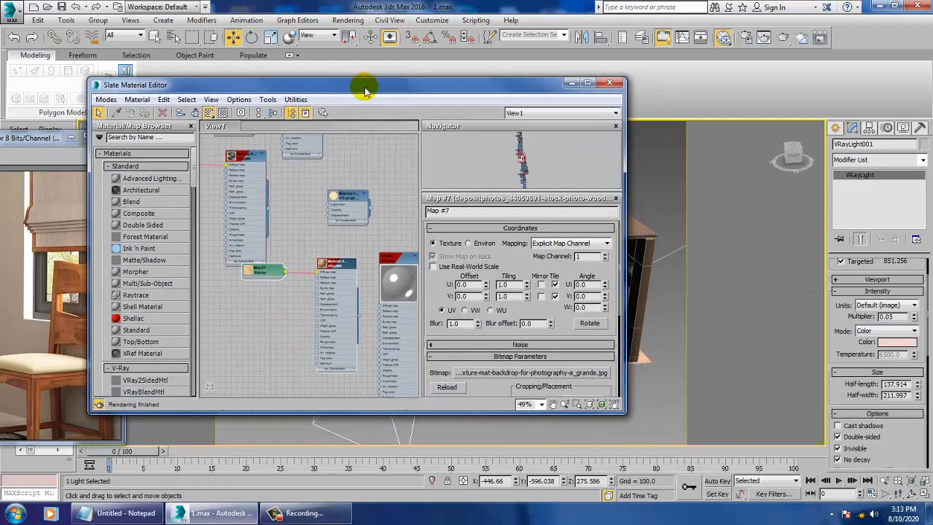
pyautogui.click(330, 267)
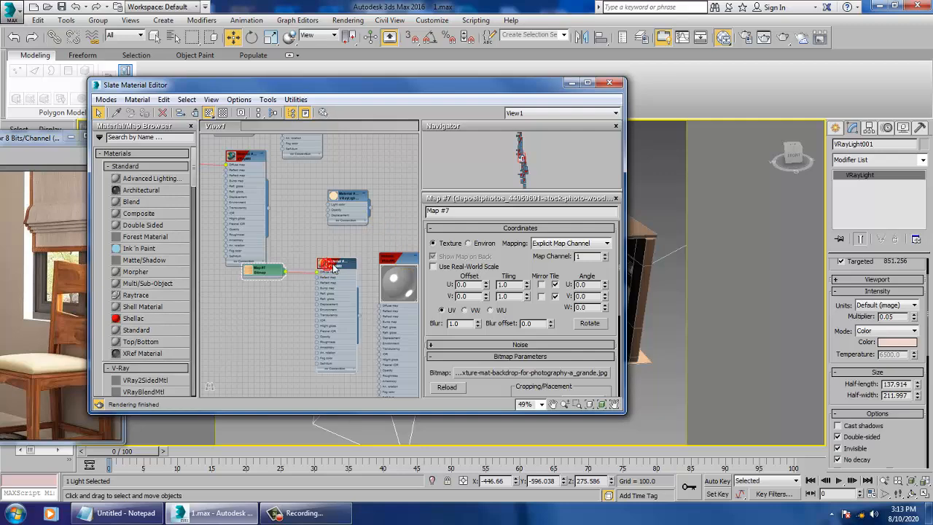
pyautogui.doubleClick(338, 268)
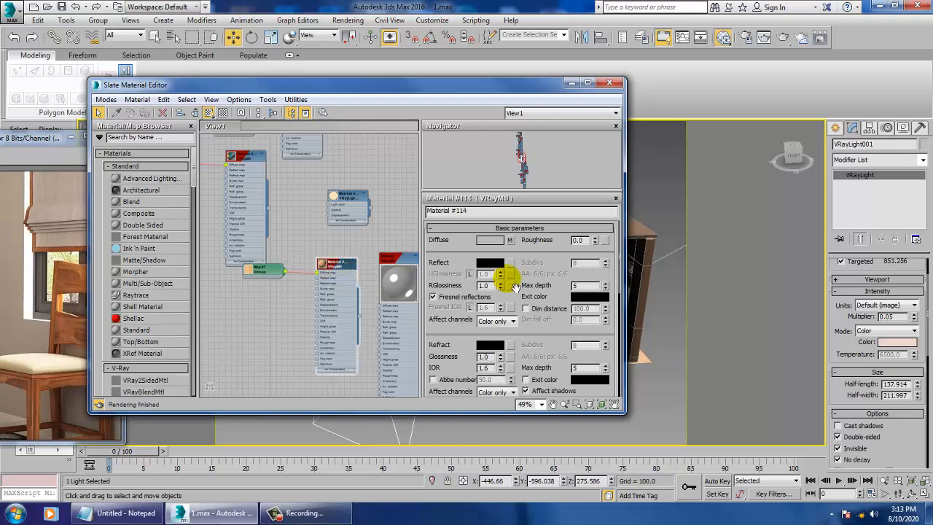
pyautogui.moveTo(494, 102); pyautogui.dragTo(80, 82)
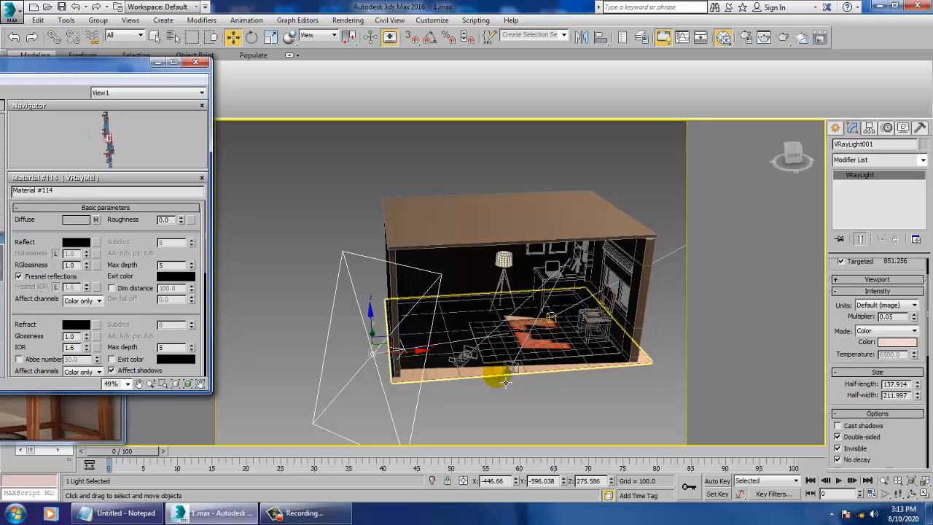
# Select the ten leg, brace and pole parts of the floor lamp's tripod together
pyautogui.click(516, 294)
pyautogui.press('z')
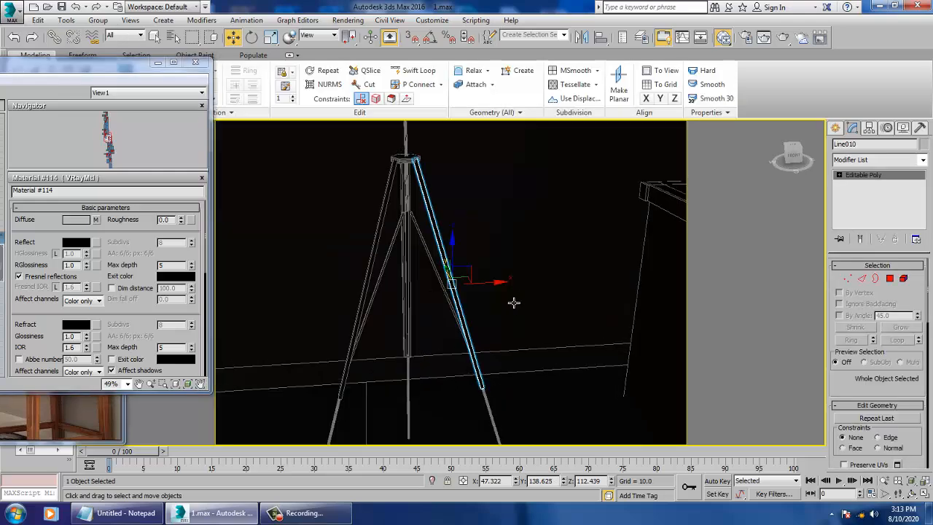
pyautogui.keyDown('ctrl'); pyautogui.click(394, 200); pyautogui.keyUp('ctrl')
pyautogui.keyDown('ctrl'); pyautogui.click(393, 233); pyautogui.keyUp('ctrl')
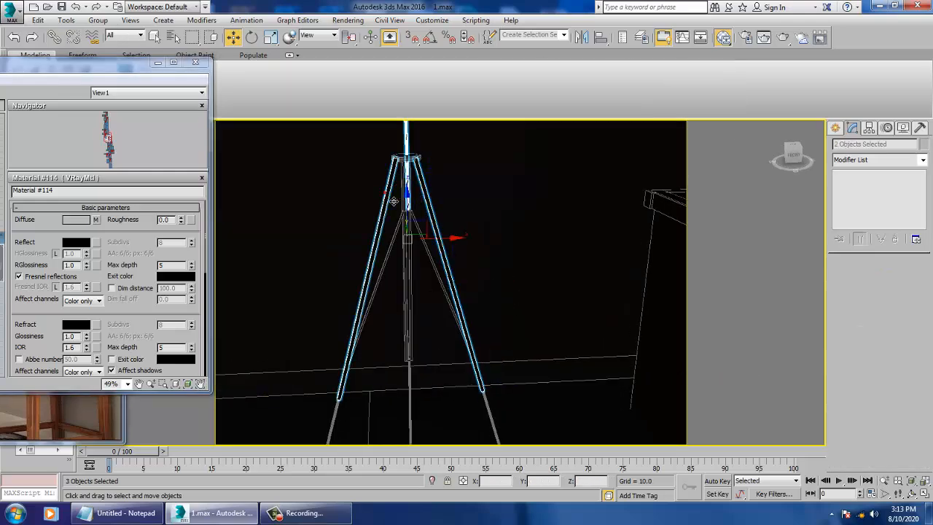
pyautogui.keyDown('ctrl'); pyautogui.click(400, 253); pyautogui.keyUp('ctrl')
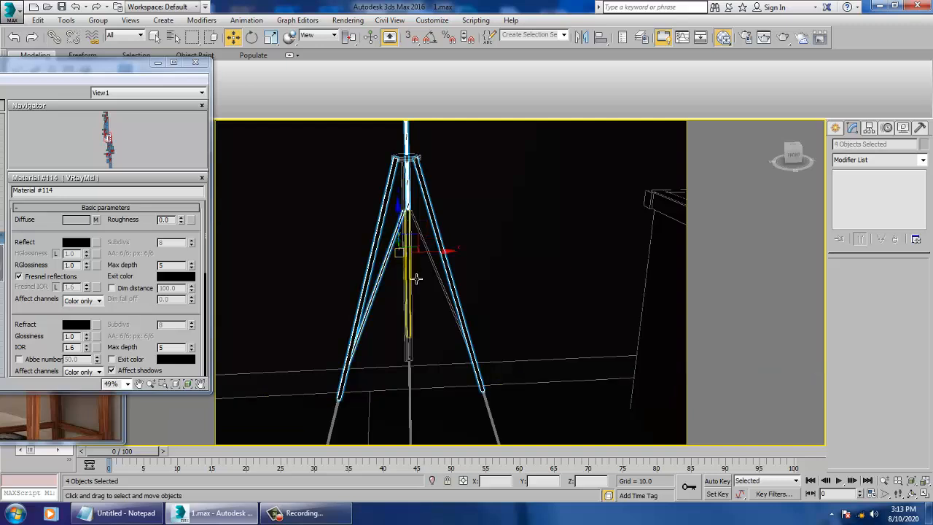
pyautogui.keyDown('ctrl'); pyautogui.click(413, 276); pyautogui.keyUp('ctrl')
pyautogui.keyDown('ctrl'); pyautogui.click(454, 307); pyautogui.keyUp('ctrl')
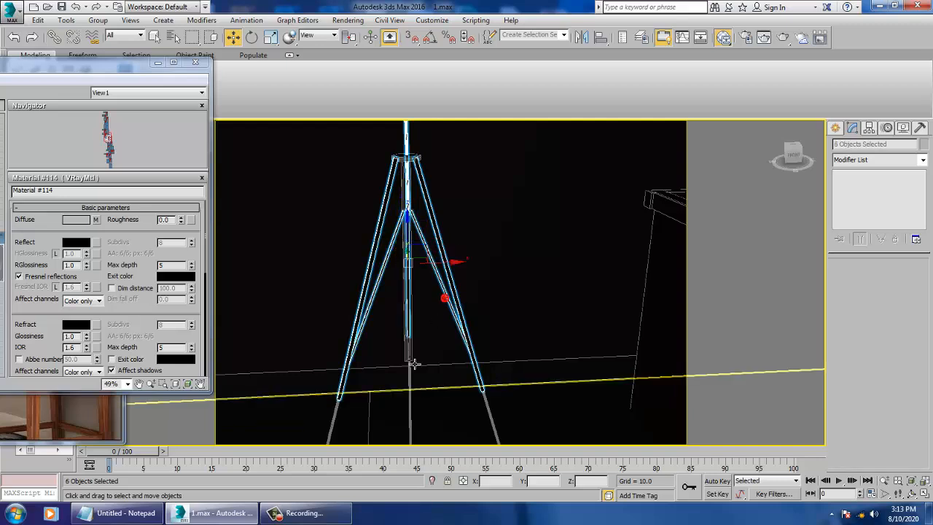
pyautogui.keyDown('ctrl'); pyautogui.click(417, 366); pyautogui.keyUp('ctrl')
pyautogui.keyDown('ctrl'); pyautogui.click(419, 384); pyautogui.keyUp('ctrl')
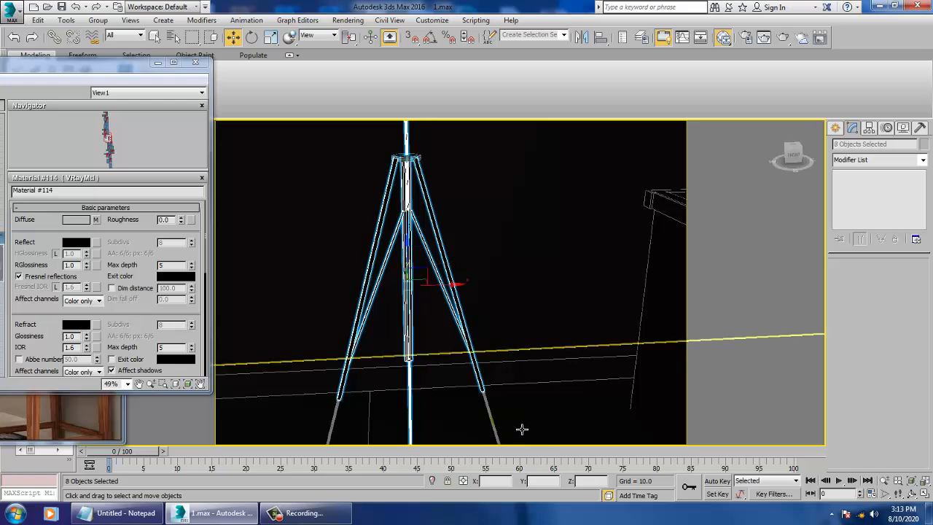
pyautogui.keyDown('ctrl'); pyautogui.click(500, 421); pyautogui.keyUp('ctrl')
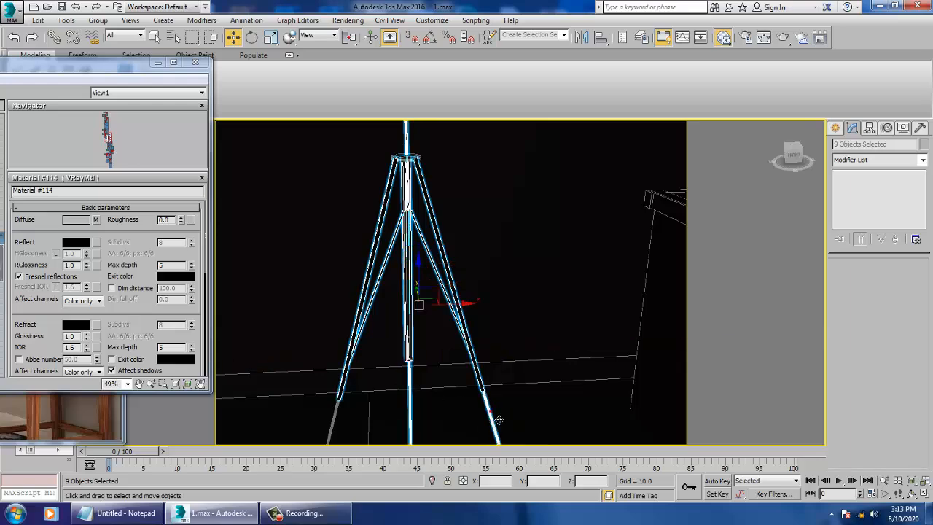
pyautogui.keyDown('ctrl'); pyautogui.click(337, 433); pyautogui.keyUp('ctrl')
# Assign Material #114 to the selected tripod parts, minimize the Slate Material Editor and select the wall beside the lamp
pyautogui.keyDown('alt'); pyautogui.moveTo(463, 365); pyautogui.dragTo(482, 367, button='middle'); pyautogui.keyUp('alt')
pyautogui.moveTo(38, 66); pyautogui.dragTo(576, 152)
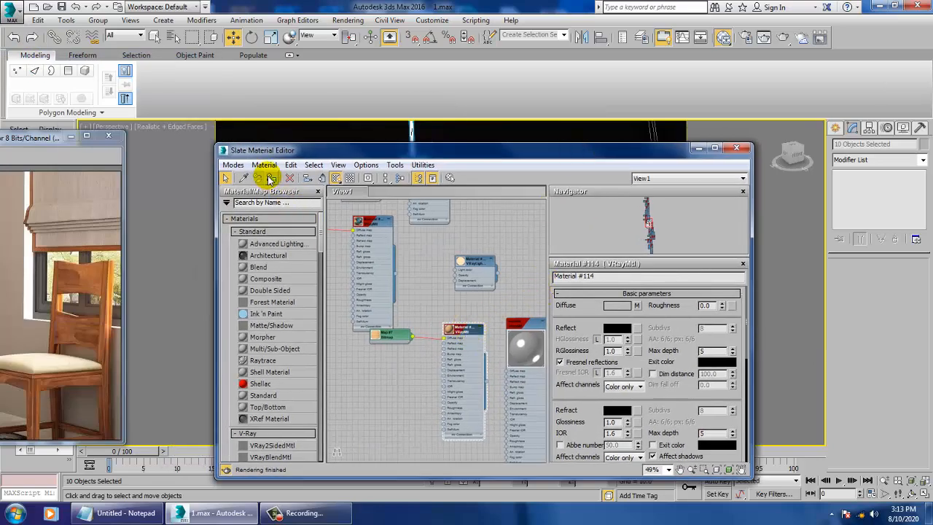
pyautogui.click(698, 148)
pyautogui.click(473, 250)
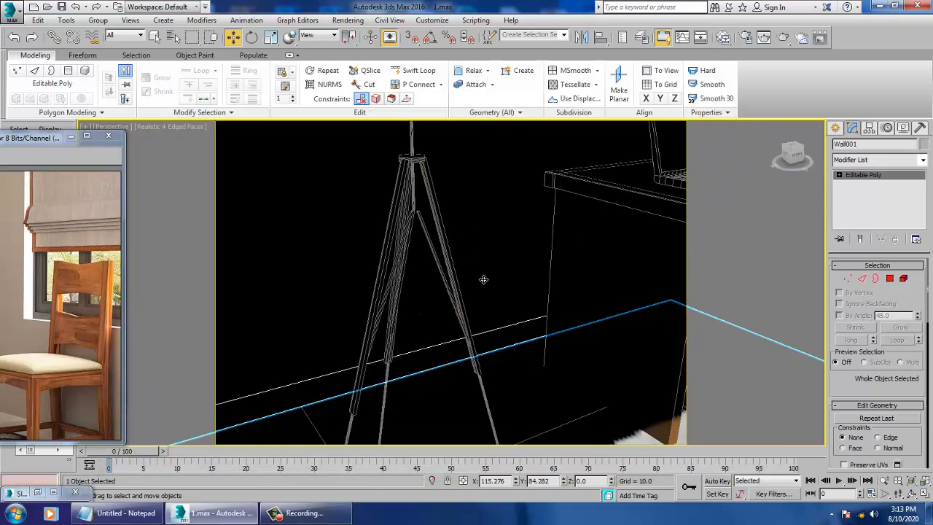
pyautogui.moveTo(588, 252); pyautogui.dragTo(460, 253, button='middle')
pyautogui.scroll(-2, 462, 256)
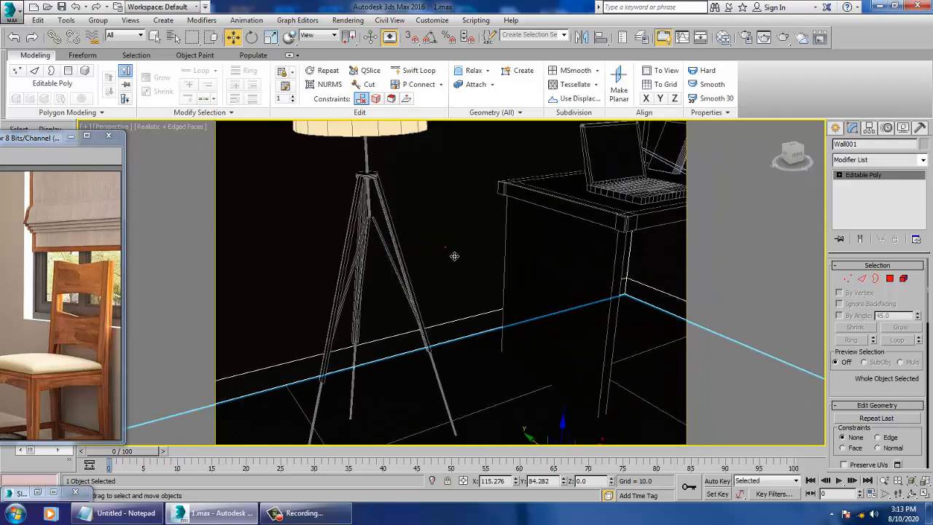
# Look through the whole material node graph in the Slate Material Editor and examine light Material #113's parameters
pyautogui.press('m')
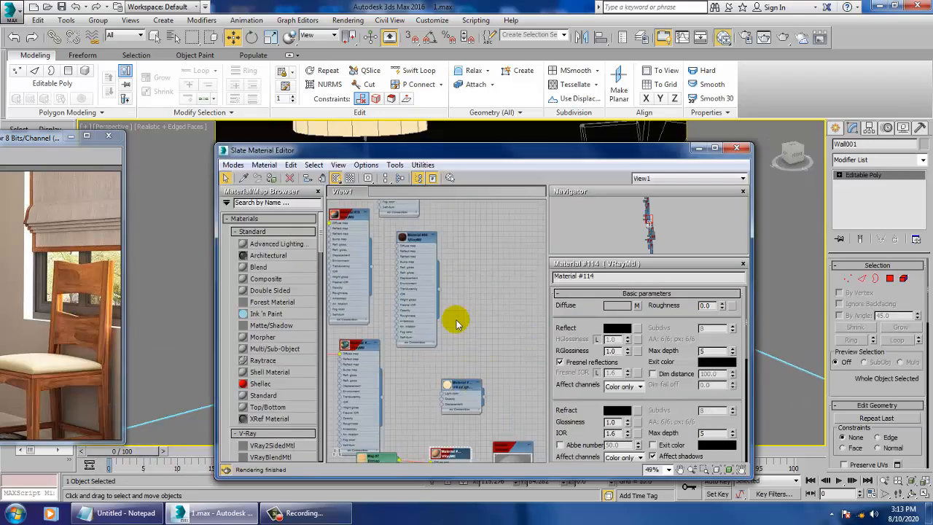
pyautogui.moveTo(460, 265); pyautogui.dragTo(502, 448, button='middle')
pyautogui.moveTo(481, 287); pyautogui.dragTo(519, 494, button='middle')
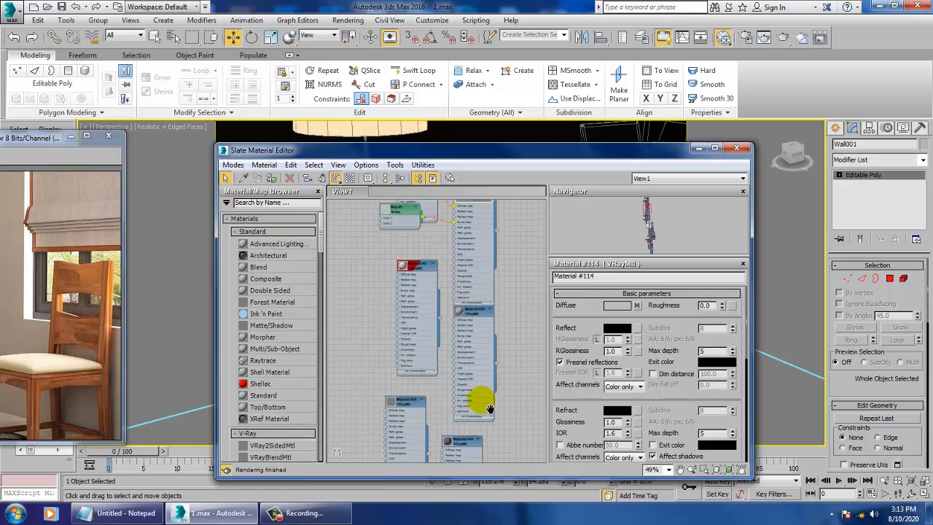
pyautogui.moveTo(489, 408)
pyautogui.mouseDown(button='middle')
pyautogui.moveTo(411, 175)
pyautogui.moveTo(482, 338)
pyautogui.moveTo(474, 254)
pyautogui.moveTo(483, 263)
pyautogui.moveTo(476, 380)
pyautogui.moveTo(452, 309)
pyautogui.mouseUp(button='middle')
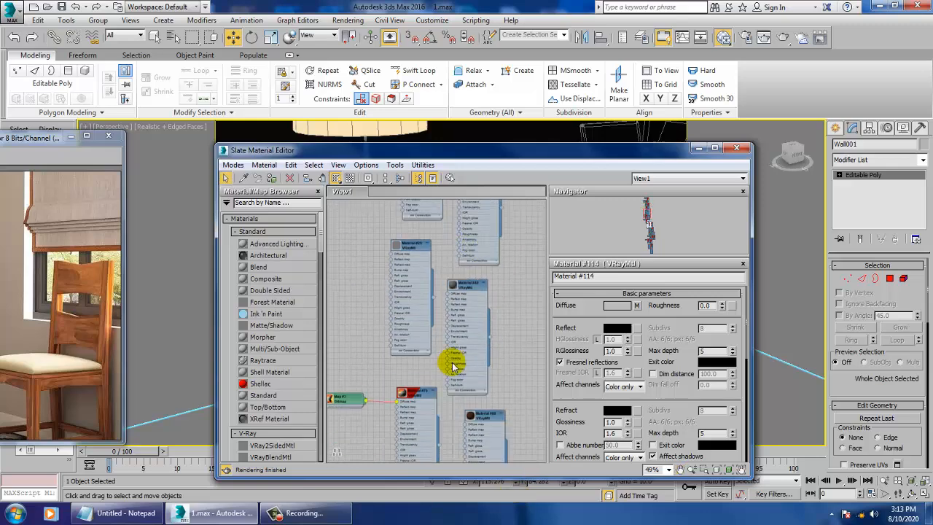
pyautogui.moveTo(447, 379)
pyautogui.mouseDown(button='middle')
pyautogui.moveTo(445, 277)
pyautogui.moveTo(475, 319)
pyautogui.moveTo(437, 270)
pyautogui.mouseUp(button='middle')
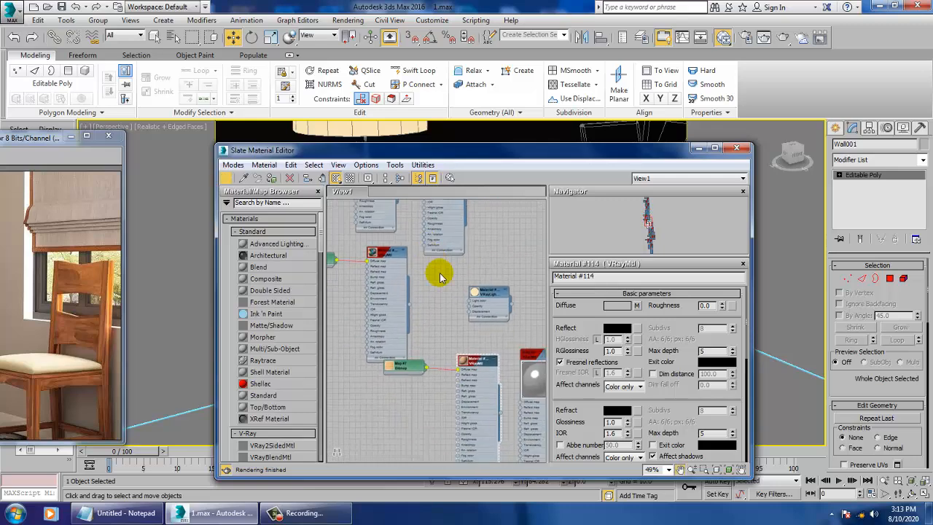
pyautogui.doubleClick(490, 294)
pyautogui.moveTo(442, 341)
pyautogui.mouseDown(button='middle')
pyautogui.moveTo(450, 336)
pyautogui.moveTo(447, 255)
pyautogui.moveTo(424, 200)
pyautogui.mouseUp(button='middle')
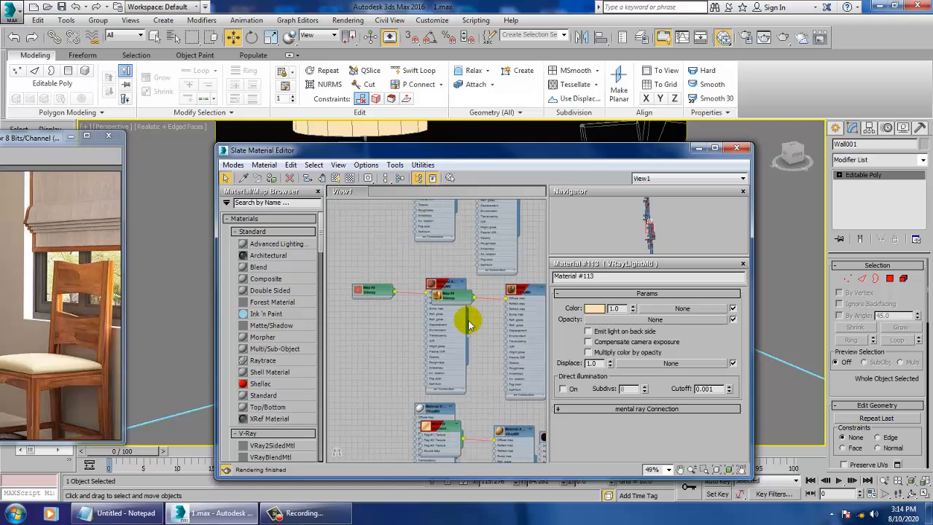
pyautogui.moveTo(476, 356)
pyautogui.mouseDown(button='middle')
pyautogui.moveTo(469, 271)
pyautogui.moveTo(443, 232)
pyautogui.moveTo(444, 313)
pyautogui.mouseUp(button='middle')
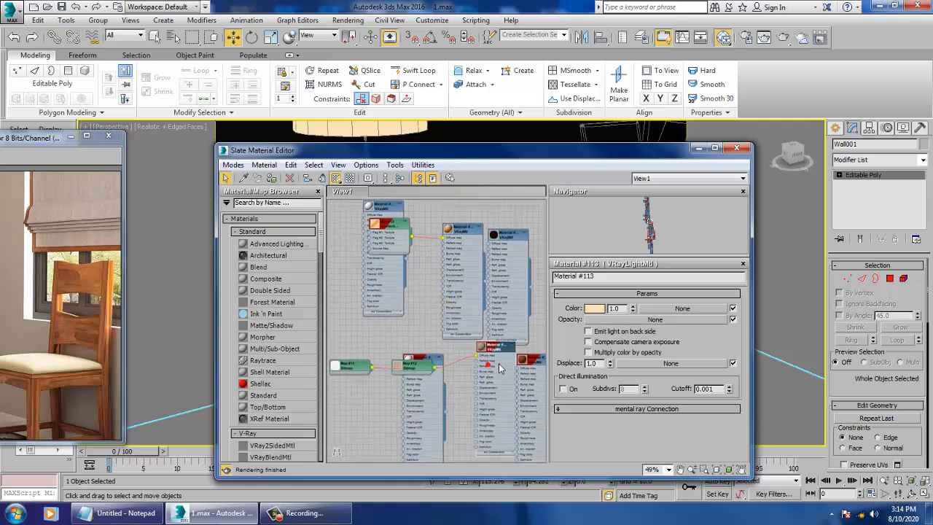
pyautogui.moveTo(475, 377); pyautogui.dragTo(514, 217, button='middle')
pyautogui.moveTo(436, 383)
pyautogui.mouseDown(button='middle')
pyautogui.moveTo(430, 375)
pyautogui.moveTo(481, 285)
pyautogui.moveTo(481, 229)
pyautogui.mouseUp(button='middle')
pyautogui.moveTo(463, 406); pyautogui.dragTo(419, 296, button='middle')
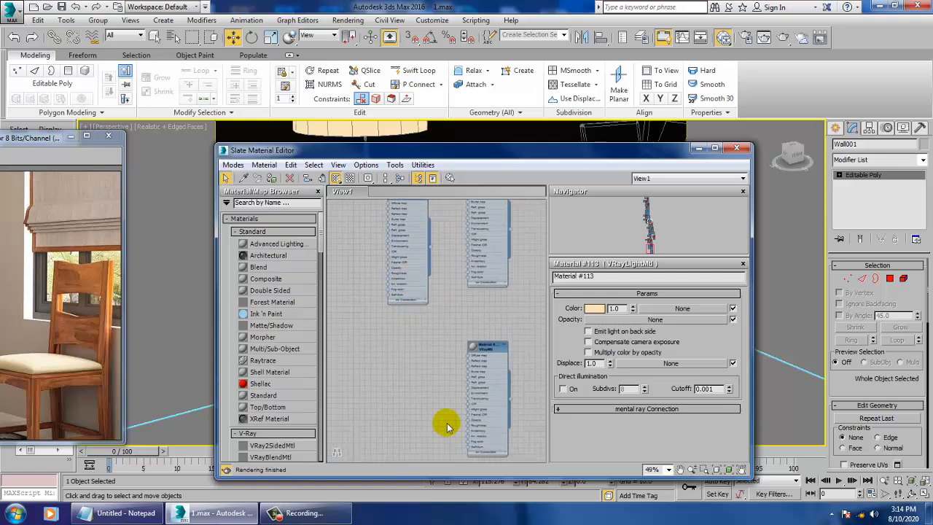
pyautogui.scroll(-10, 452, 416)
pyautogui.scroll(8, 459, 357)
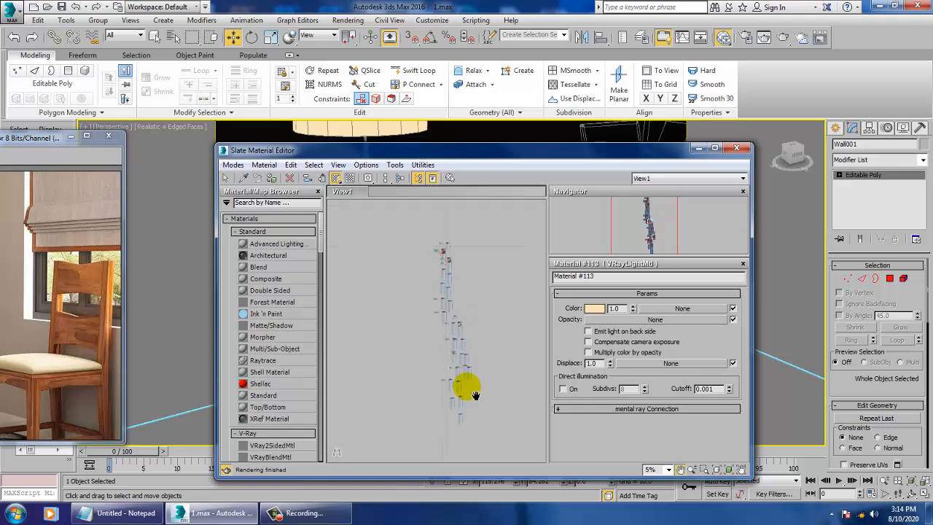
pyautogui.moveTo(453, 299); pyautogui.dragTo(493, 396, button='middle')
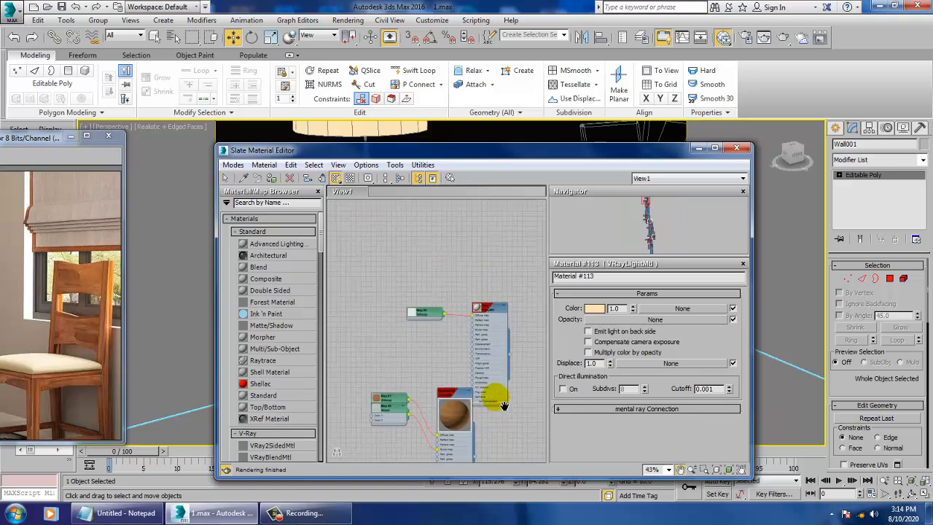
# Examine the floor material and Material #3, and look over the VRayMtl nodes that follow them
pyautogui.doubleClick(492, 312)
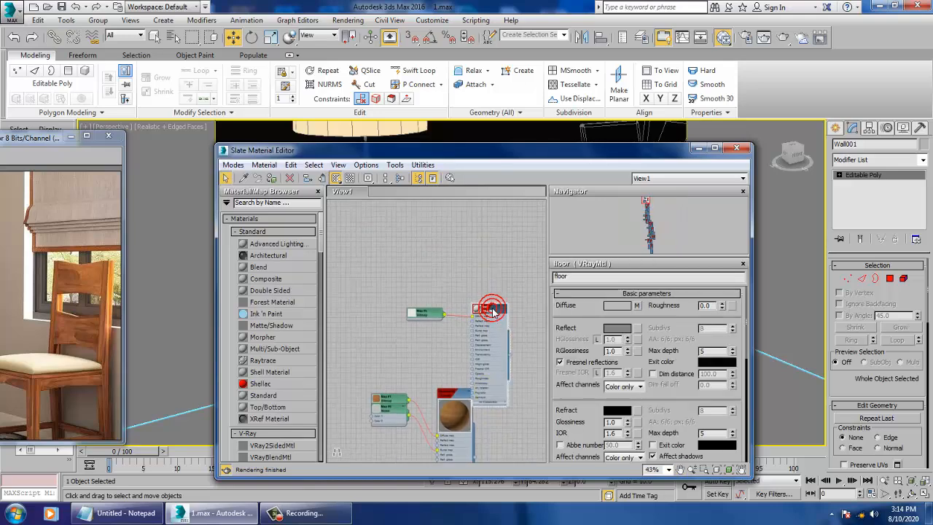
pyautogui.doubleClick(454, 399)
pyautogui.moveTo(454, 399); pyautogui.dragTo(440, 383)
pyautogui.moveTo(479, 431); pyautogui.dragTo(471, 263, button='middle')
pyautogui.scroll(2, 457, 323)
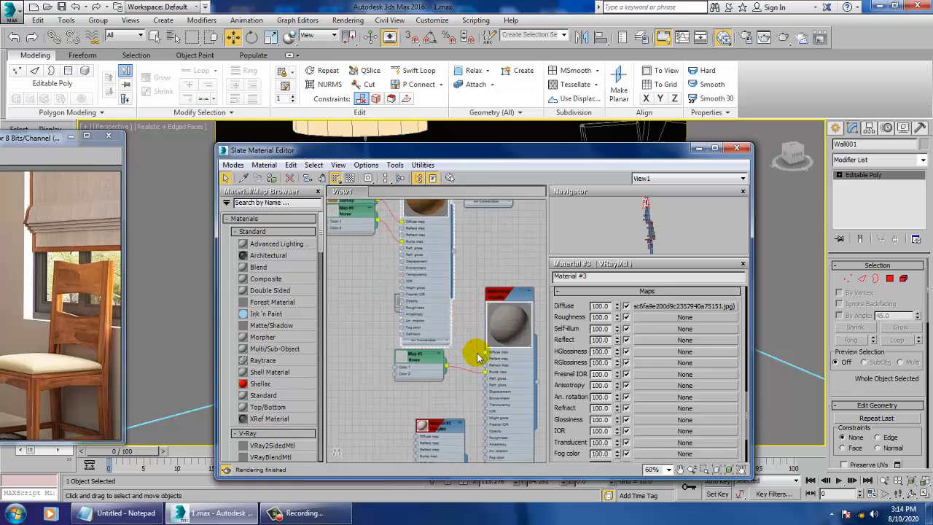
pyautogui.moveTo(487, 372); pyautogui.dragTo(493, 259, button='middle')
pyautogui.scroll(1, 454, 338)
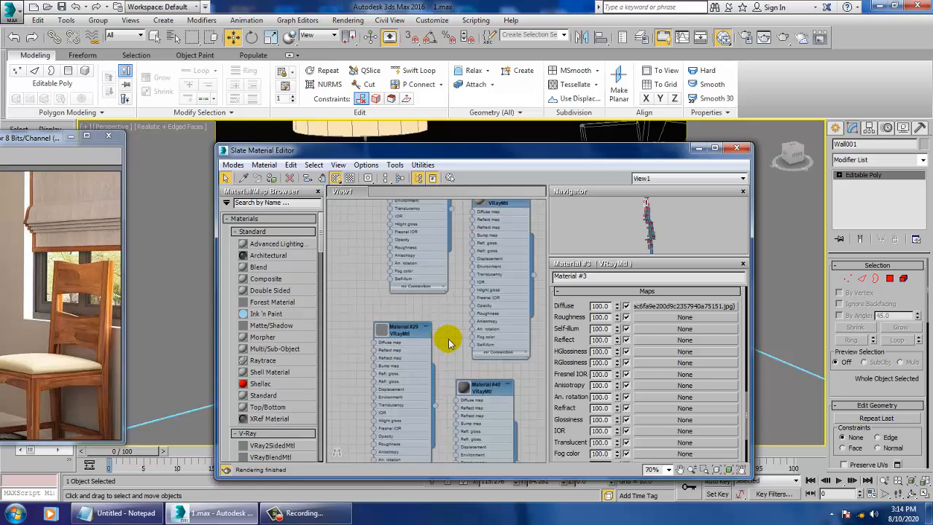
pyautogui.moveTo(482, 372); pyautogui.dragTo(481, 220, button='middle')
pyautogui.moveTo(462, 375); pyautogui.dragTo(457, 218, button='middle')
pyautogui.moveTo(445, 388); pyautogui.dragTo(411, 257, button='middle')
pyautogui.moveTo(467, 282); pyautogui.dragTo(448, 318, button='middle')
# Check the parameters of Material #114 and Material #116, and look through the remaining nodes of the graph
pyautogui.doubleClick(498, 311)
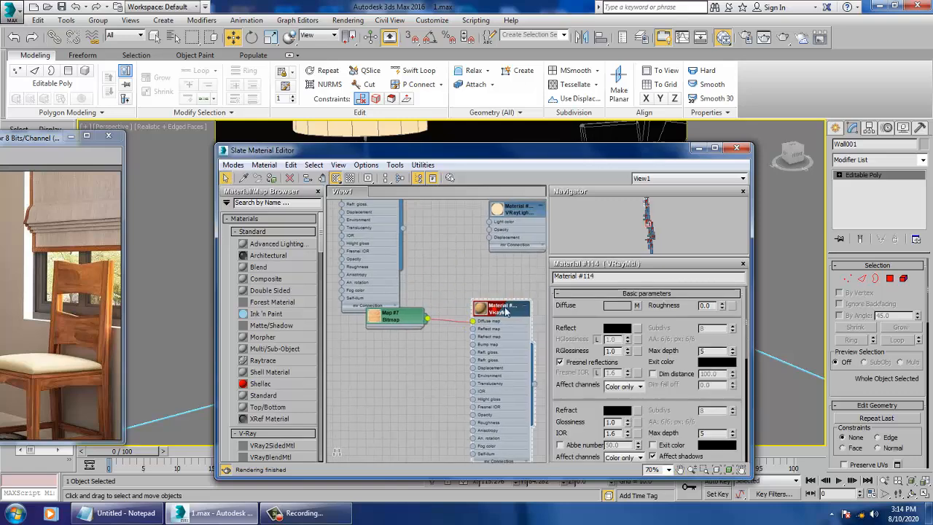
pyautogui.moveTo(514, 394); pyautogui.dragTo(486, 222, button='middle')
pyautogui.moveTo(476, 366); pyautogui.dragTo(472, 321, button='middle')
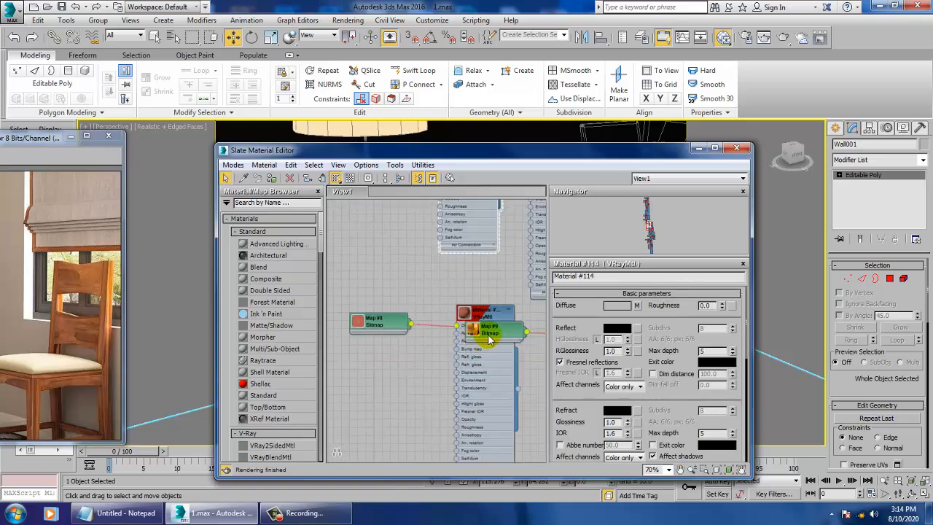
pyautogui.doubleClick(481, 318)
pyautogui.moveTo(457, 378); pyautogui.dragTo(419, 244, button='middle')
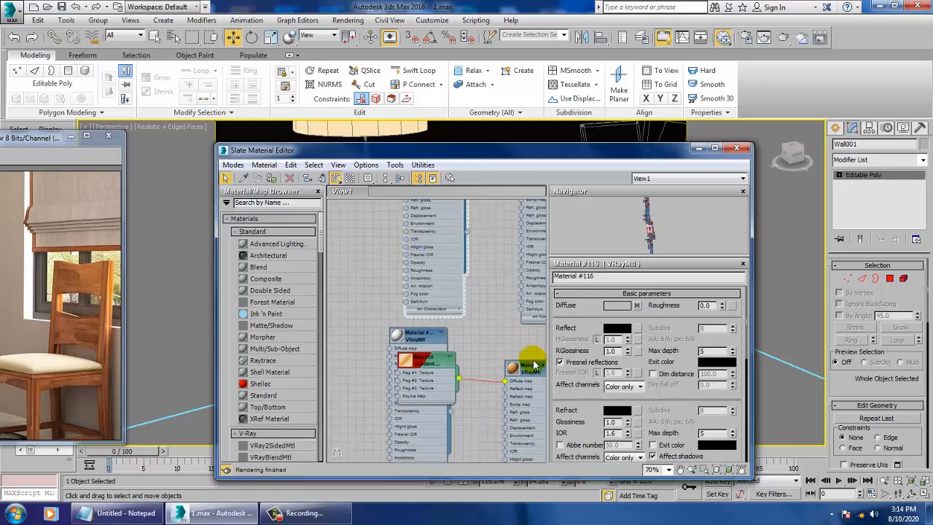
pyautogui.moveTo(540, 364); pyautogui.dragTo(478, 384, button='middle')
pyautogui.moveTo(484, 314); pyautogui.dragTo(494, 175, button='middle')
pyautogui.moveTo(516, 370); pyautogui.dragTo(517, 184, button='middle')
pyautogui.scroll(-5, 459, 354)
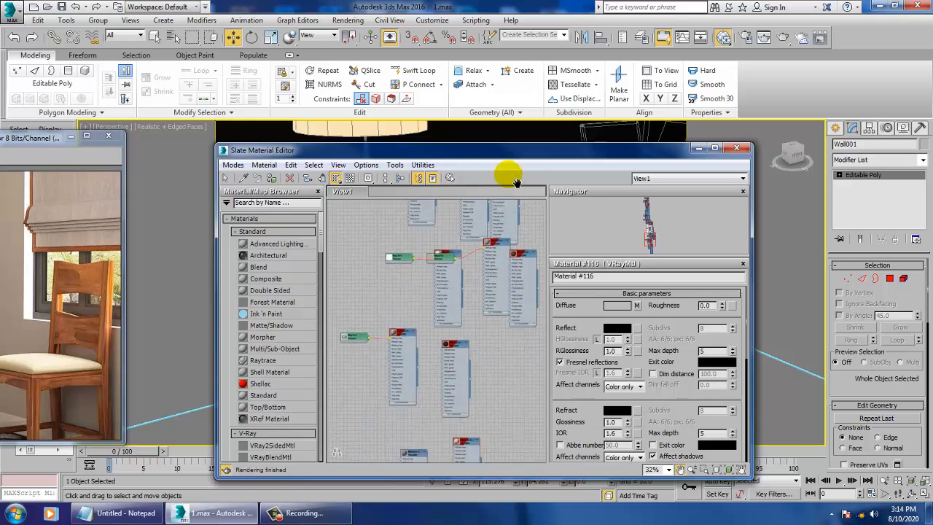
pyautogui.moveTo(474, 318); pyautogui.dragTo(450, 408, button='middle')
pyautogui.scroll(3, 465, 354)
pyautogui.scroll(4, 489, 328)
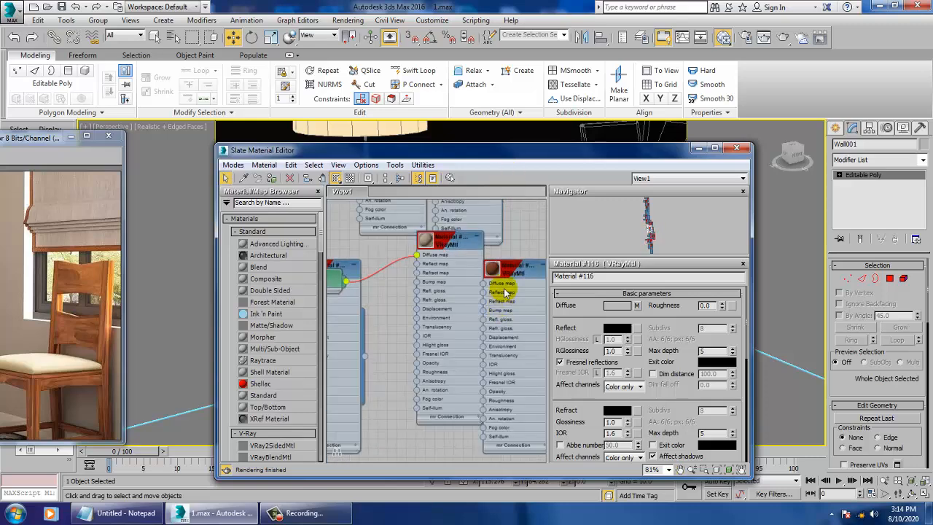
# Open Material #134's diffuse colour with its node preview enlarged, and switch the perspective viewport to Shaded display
pyautogui.click(487, 272)
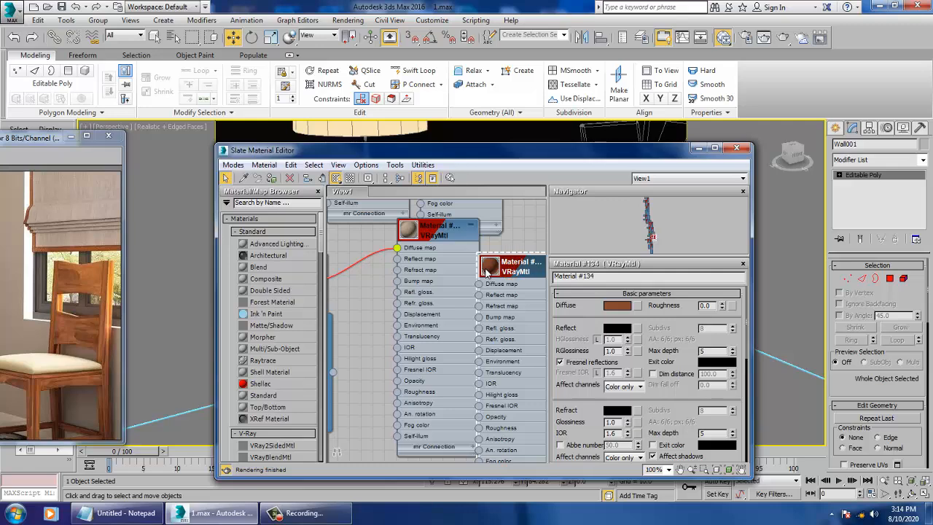
pyautogui.doubleClick(487, 272)
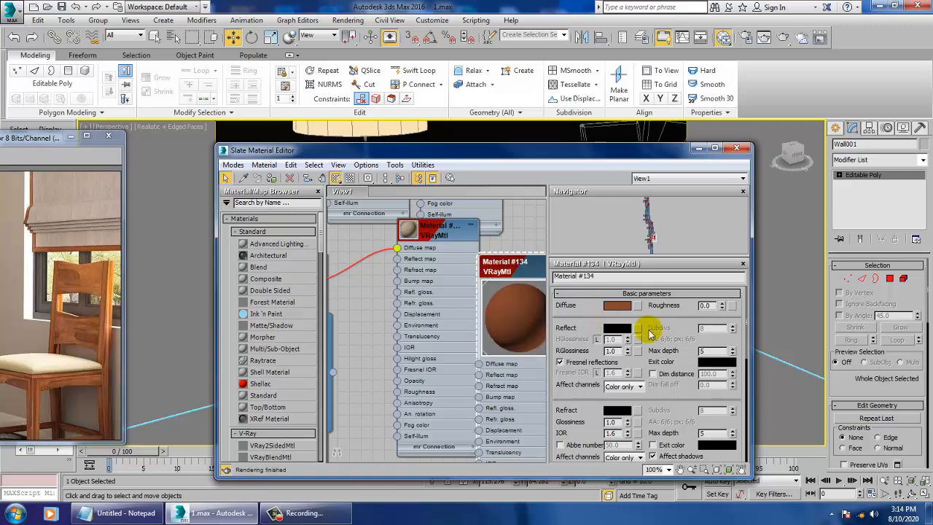
pyautogui.click(621, 306)
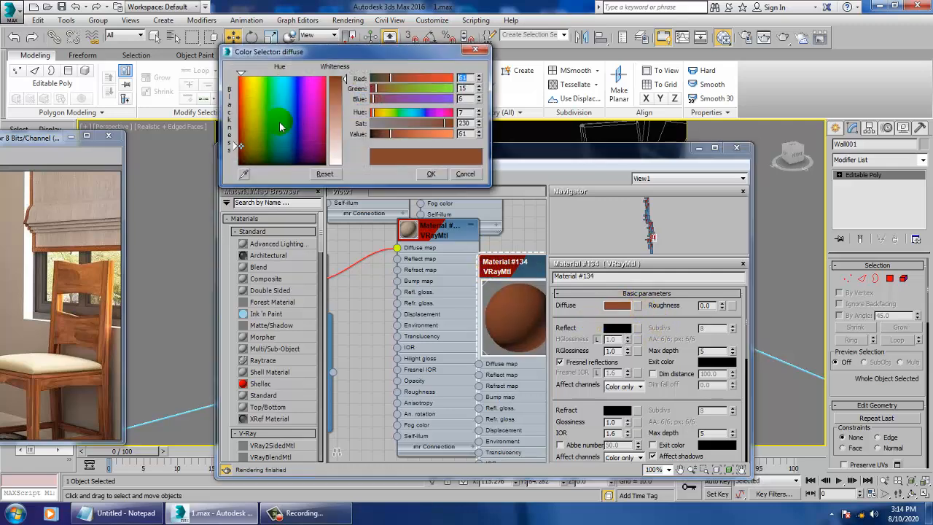
pyautogui.click(178, 126)
pyautogui.click(206, 153)
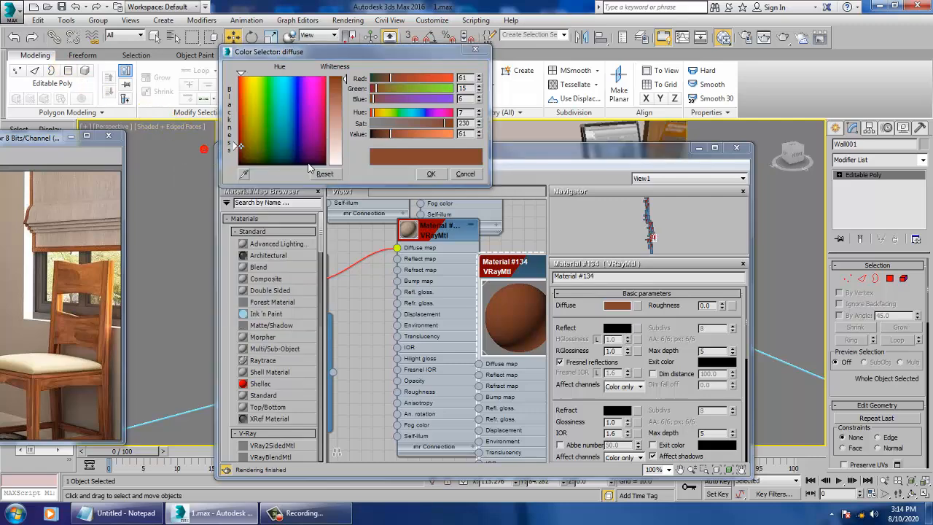
# Try pure white (255, 255, 255) as Material #134's diffuse colour, check the room behind the editor and undo the change
pyautogui.moveTo(339, 122); pyautogui.dragTo(345, 167)
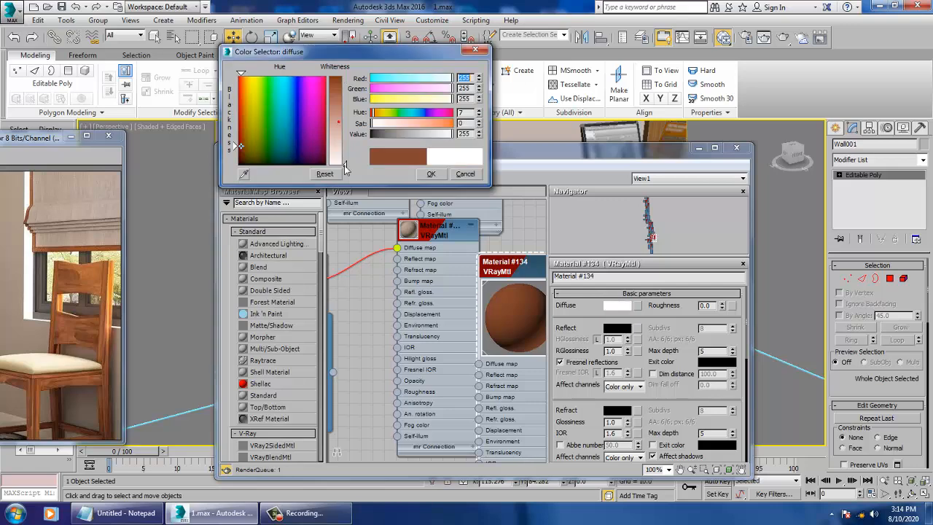
pyautogui.click(430, 176)
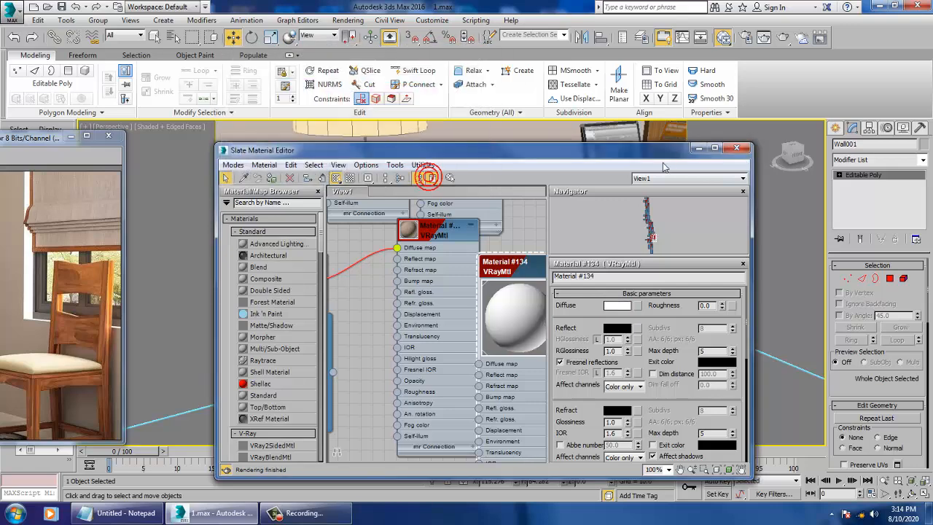
pyautogui.moveTo(657, 151); pyautogui.dragTo(519, 305)
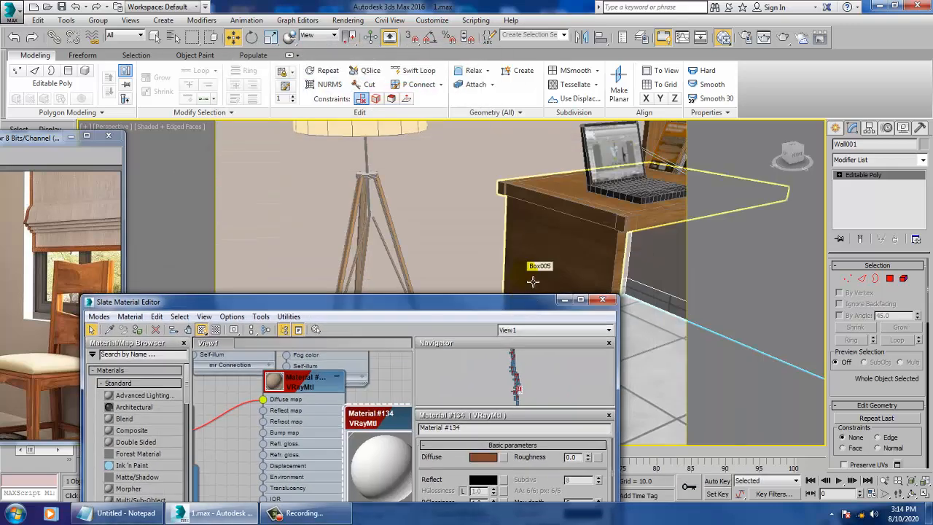
pyautogui.click(504, 229)
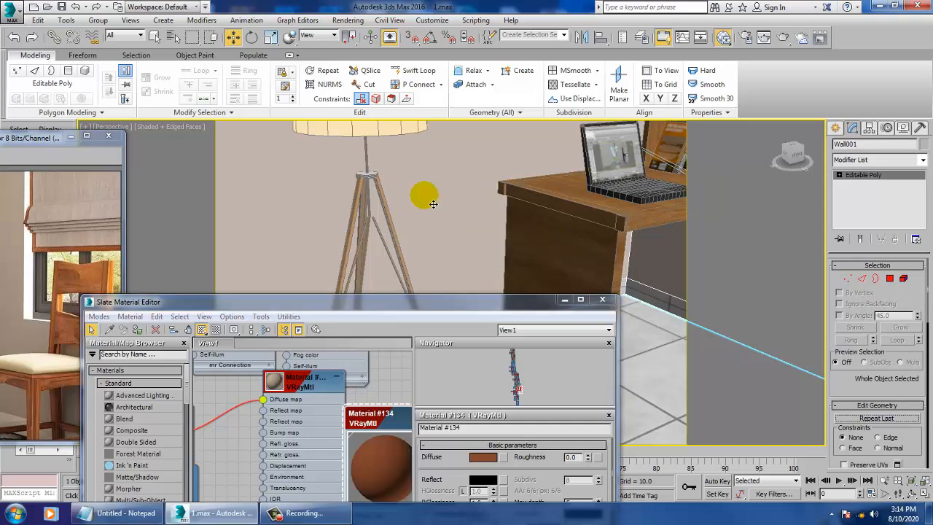
pyautogui.scroll(-8, 430, 204)
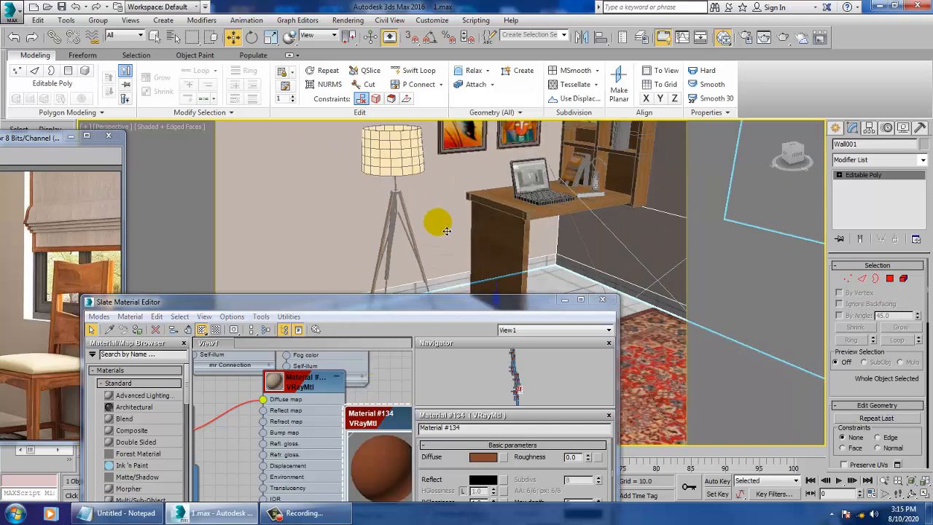
# Look through the node graph beyond Material #134 and open the parameters of Material #184
pyautogui.moveTo(336, 432); pyautogui.dragTo(326, 360, button='middle')
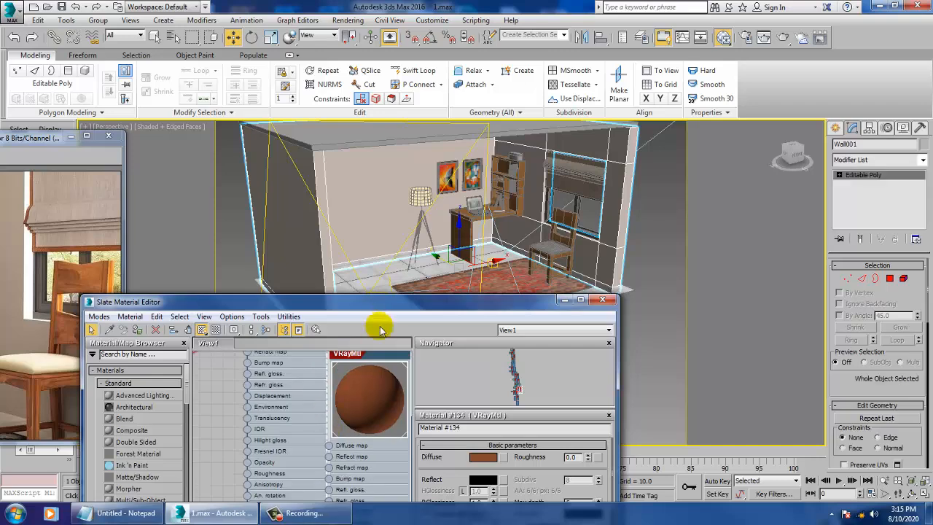
pyautogui.moveTo(377, 308); pyautogui.dragTo(421, 120)
pyautogui.moveTo(379, 309); pyautogui.dragTo(371, 392, button='middle')
pyautogui.scroll(-6, 358, 299)
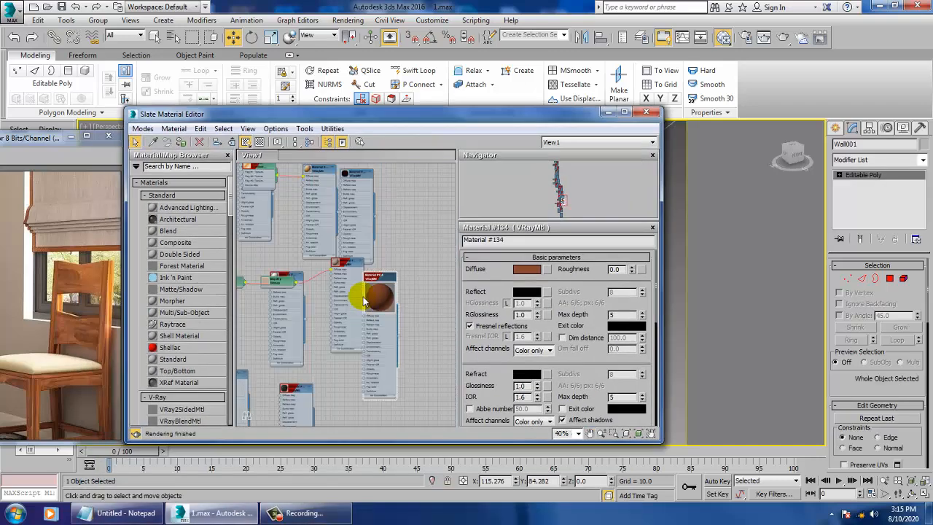
pyautogui.moveTo(364, 322); pyautogui.dragTo(386, 230, button='middle')
pyautogui.moveTo(327, 304); pyautogui.dragTo(373, 254, button='middle')
pyautogui.moveTo(358, 332); pyautogui.dragTo(377, 351, button='middle')
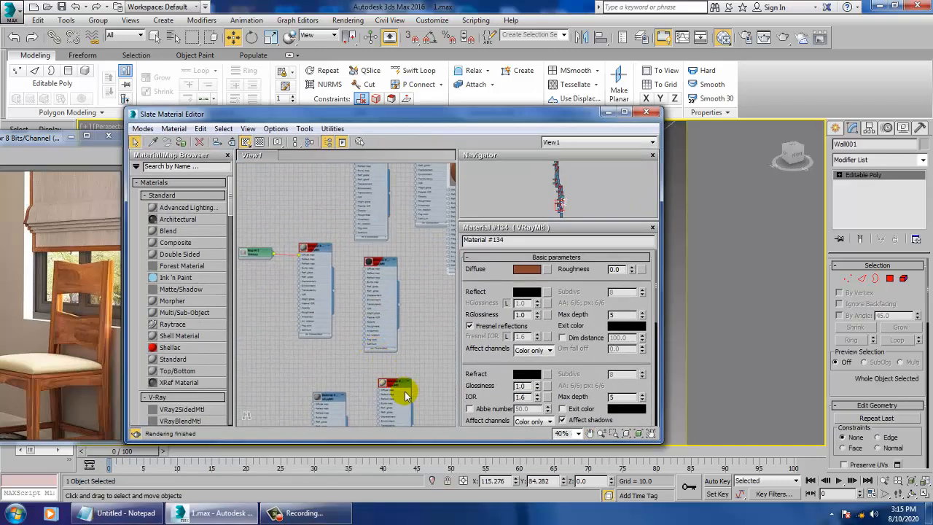
pyautogui.doubleClick(390, 385)
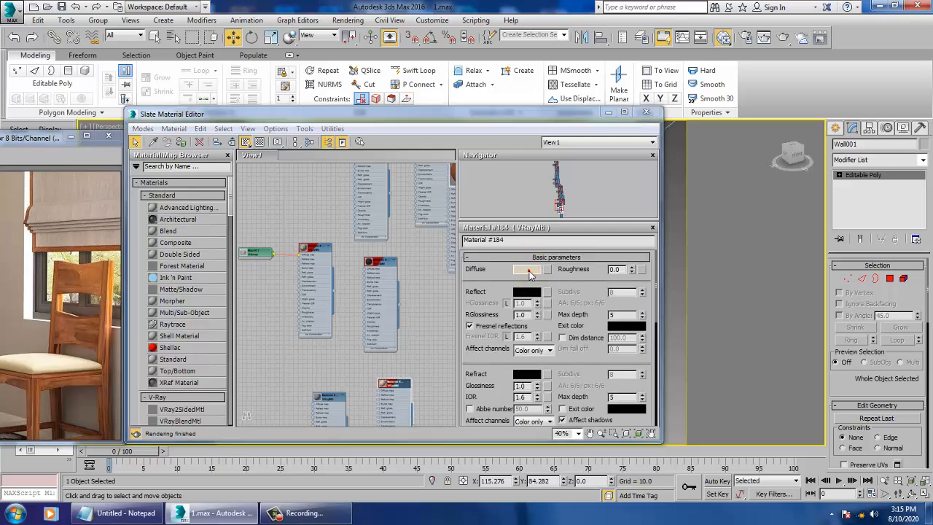
# Try different diffuse colours on Material #184 while watching the room, and discard the change
pyautogui.click(530, 274)
pyautogui.moveTo(552, 117); pyautogui.dragTo(904, 233)
pyautogui.moveTo(345, 119); pyautogui.dragTo(347, 76)
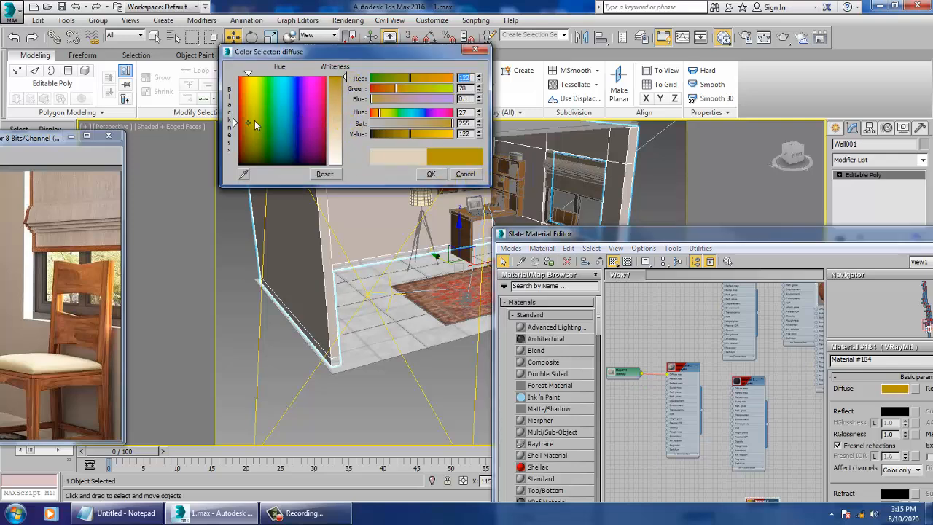
pyautogui.moveTo(255, 124); pyautogui.dragTo(312, 79)
pyautogui.click(462, 175)
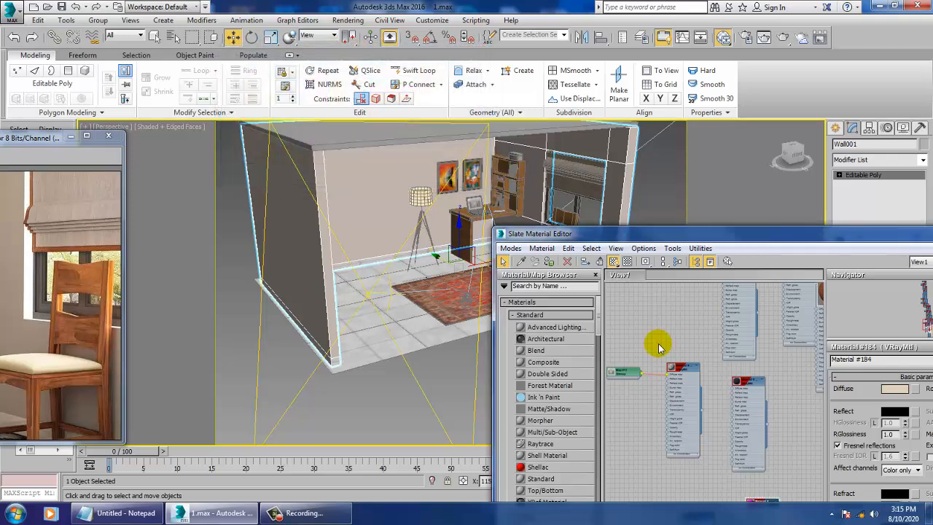
# Check the parameters of Material #183 and look over the nodes around it
pyautogui.moveTo(704, 396); pyautogui.dragTo(676, 290, button='middle')
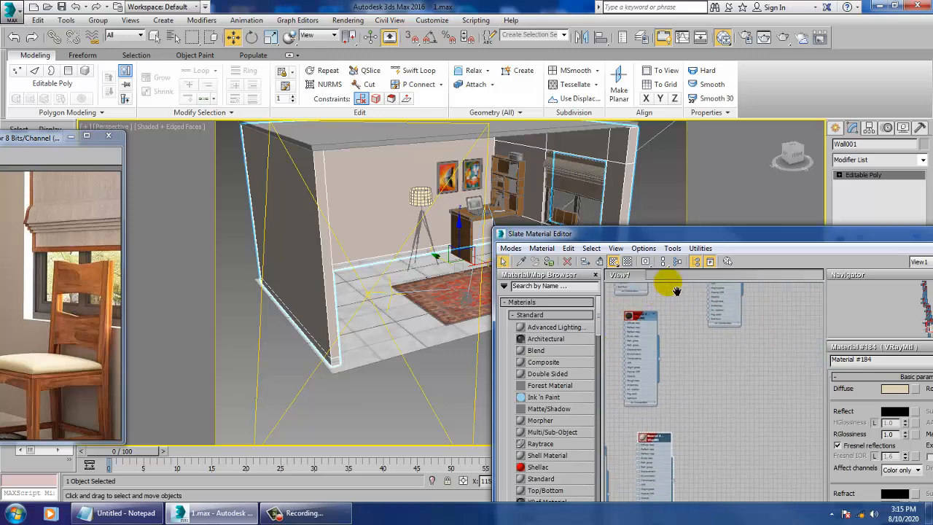
pyautogui.scroll(-1, 692, 427)
pyautogui.moveTo(702, 427); pyautogui.dragTo(762, 361, button='middle')
pyautogui.doubleClick(649, 388)
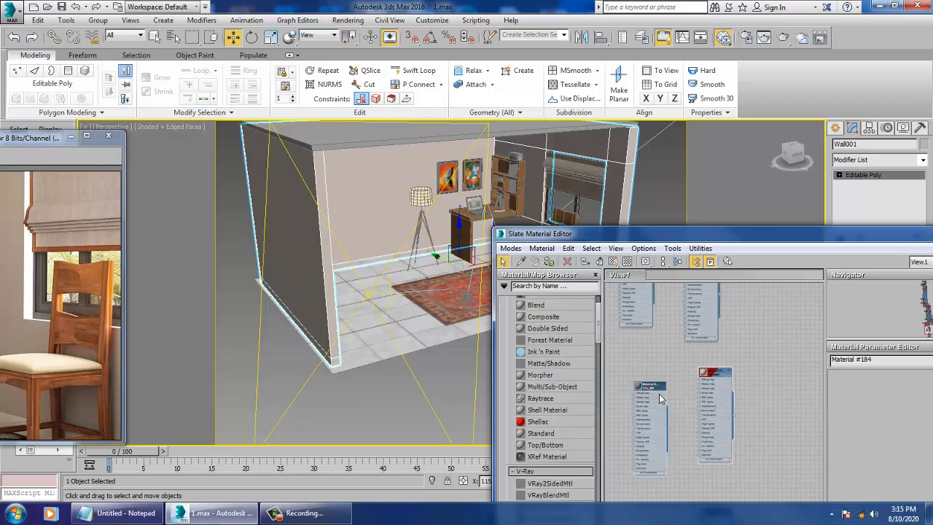
pyautogui.moveTo(683, 416); pyautogui.dragTo(734, 447, button='middle')
pyautogui.scroll(2, 691, 416)
pyautogui.scroll(-7, 724, 414)
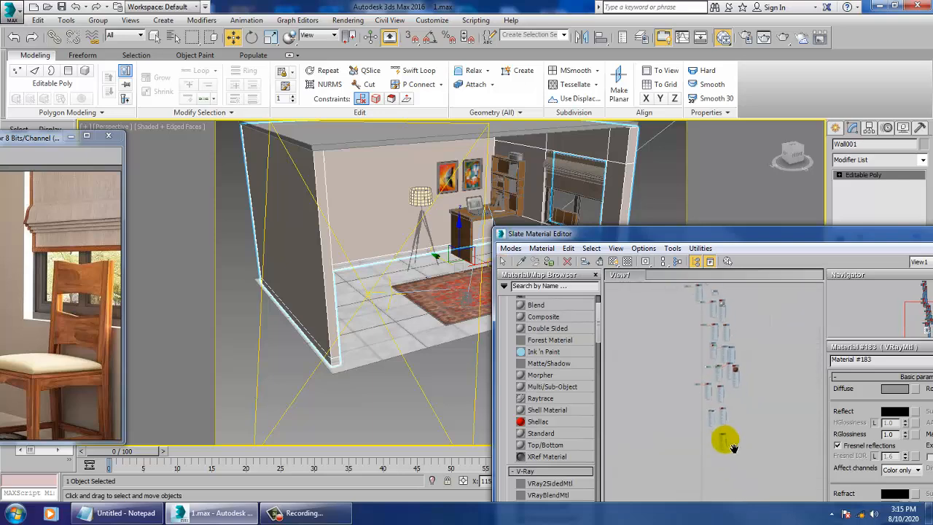
pyautogui.scroll(6, 729, 440)
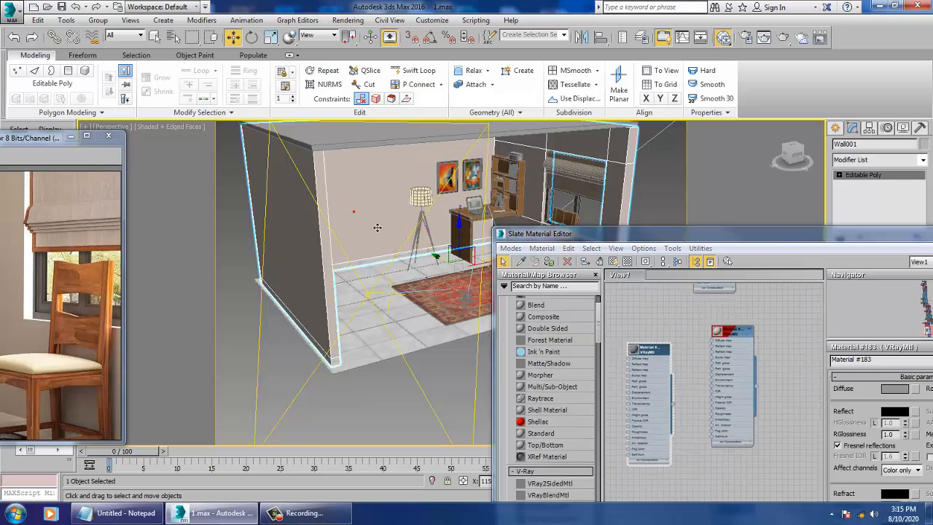
# Run a test render through PhysCamera002 with the material editor minimized, stop it during the prepass and close the frame buffer
pyautogui.moveTo(751, 236); pyautogui.dragTo(270, 245)
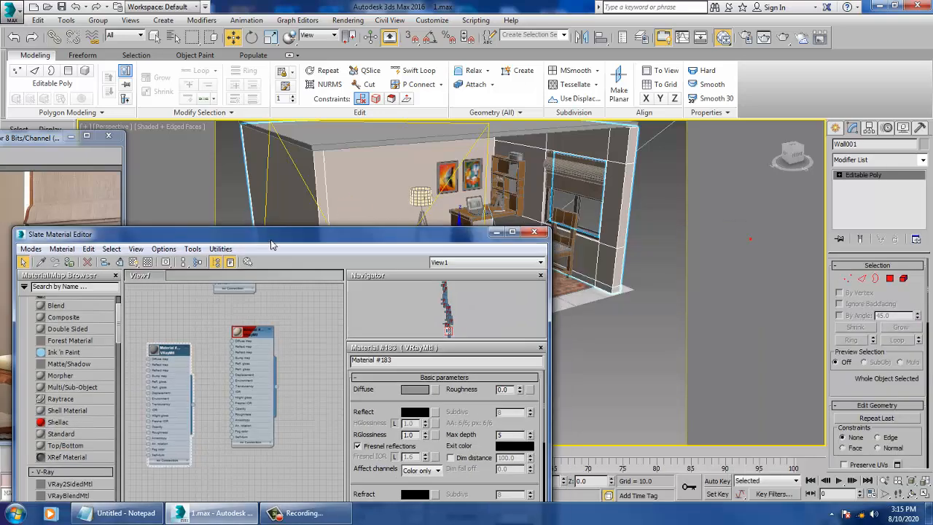
pyautogui.click(498, 232)
pyautogui.press('c')
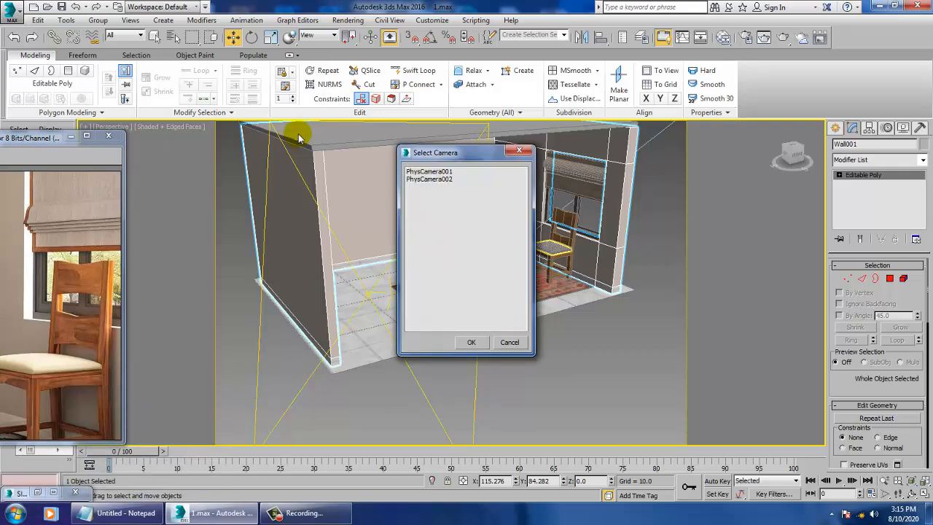
pyautogui.doubleClick(437, 180)
pyautogui.click(347, 20)
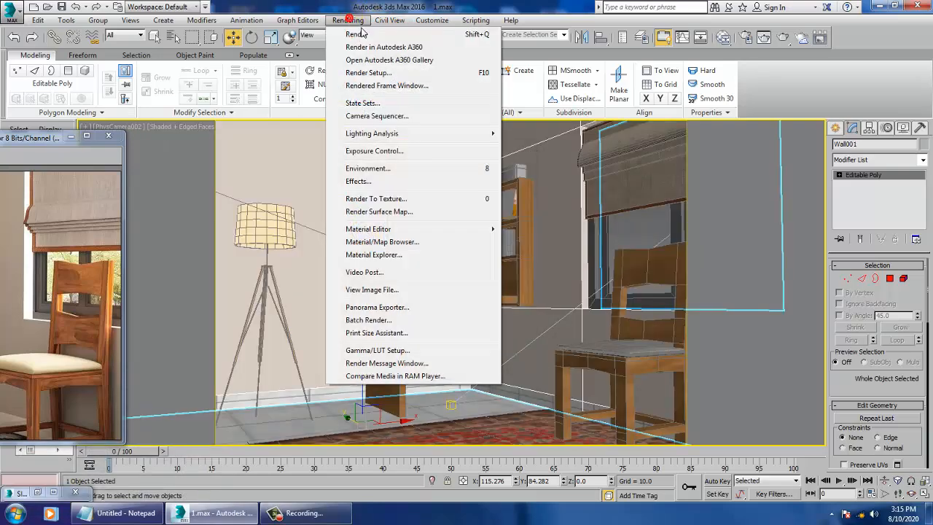
pyautogui.click(359, 34)
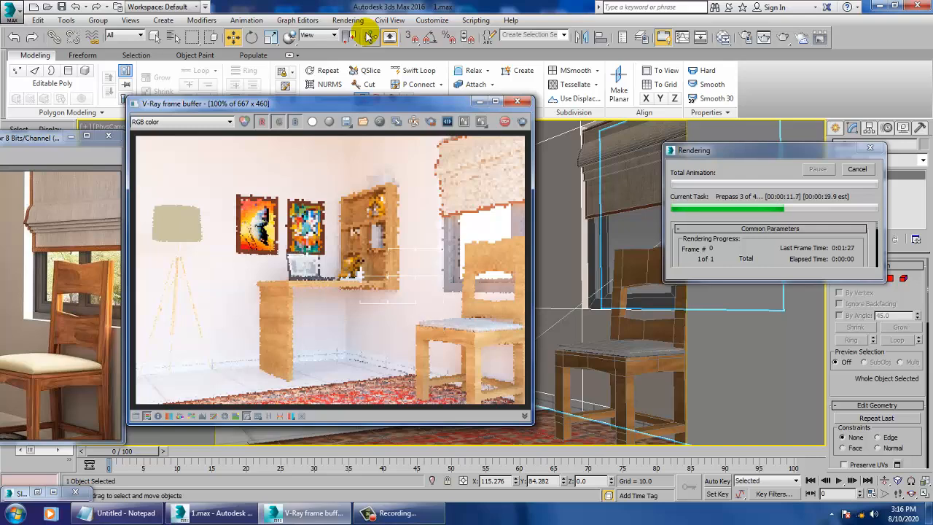
pyautogui.press('Escape')
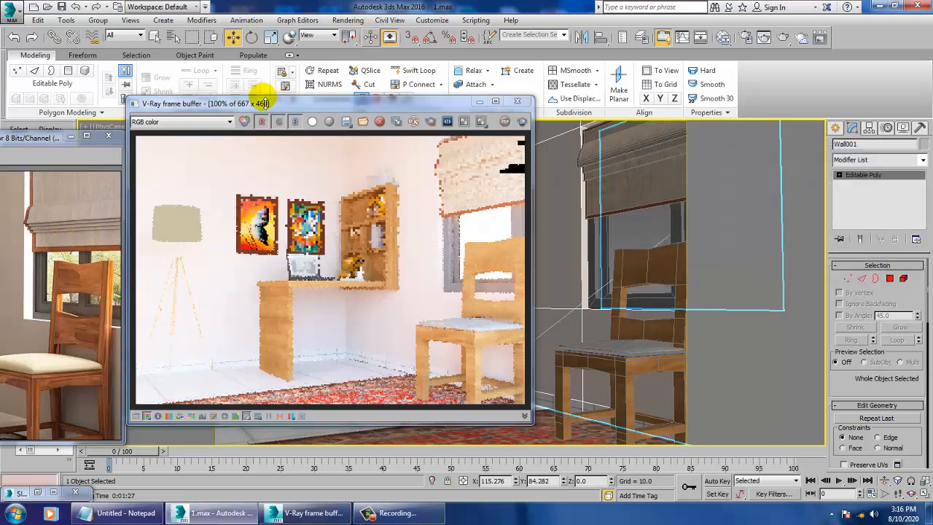
pyautogui.click(517, 103)
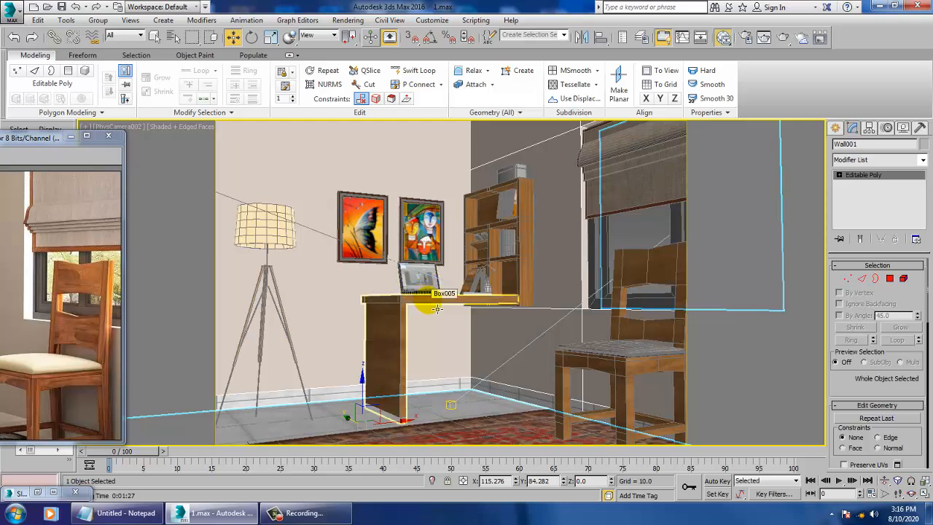
# Set the floor material's reflection colour to grey (99, 99, 99) and close the material editor
pyautogui.press('m')
pyautogui.moveTo(296, 313); pyautogui.dragTo(306, 409, button='middle')
pyautogui.scroll(-3, 306, 408)
pyautogui.moveTo(268, 341); pyautogui.dragTo(268, 437, button='middle')
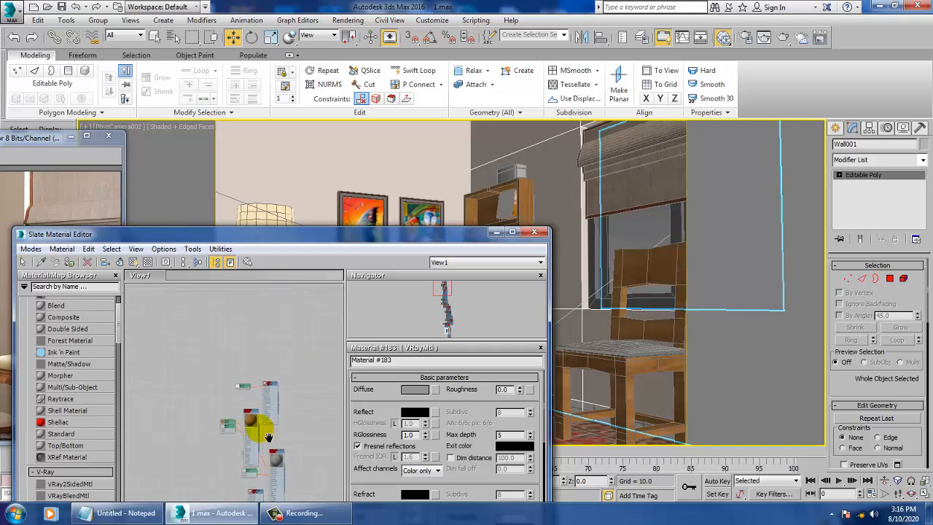
pyautogui.doubleClick(269, 385)
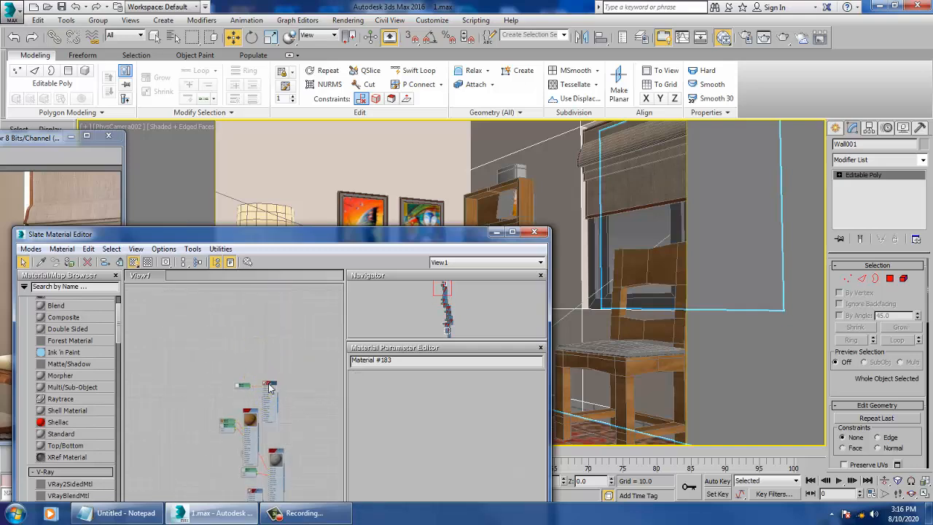
pyautogui.click(424, 413)
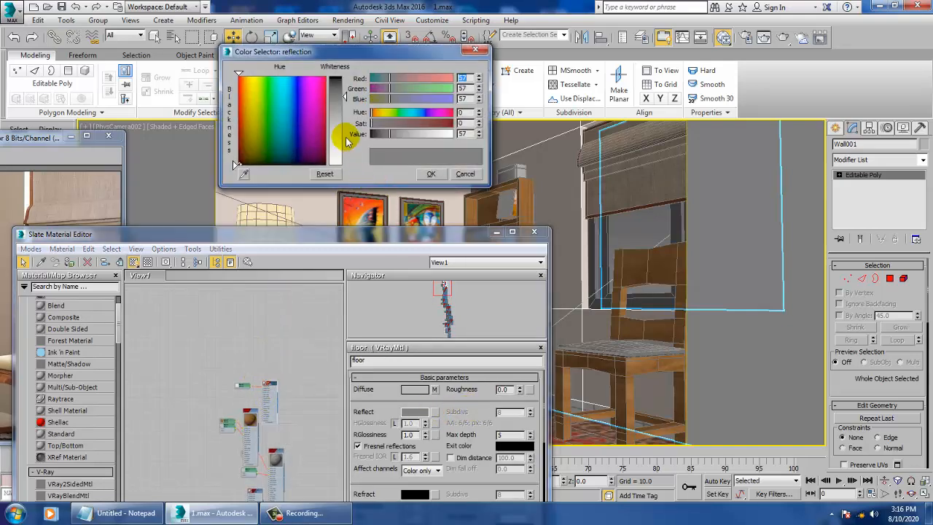
pyautogui.moveTo(345, 97); pyautogui.dragTo(345, 112)
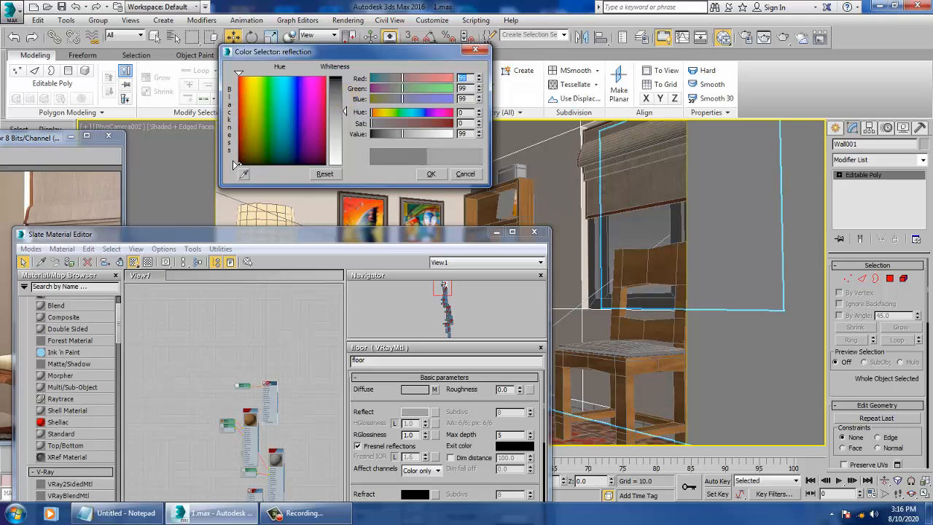
pyautogui.click(434, 173)
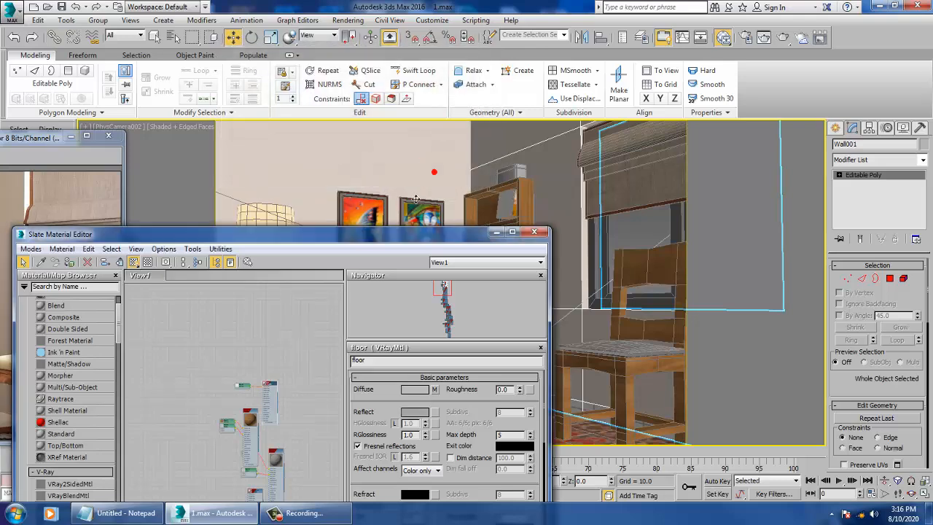
pyautogui.click(533, 232)
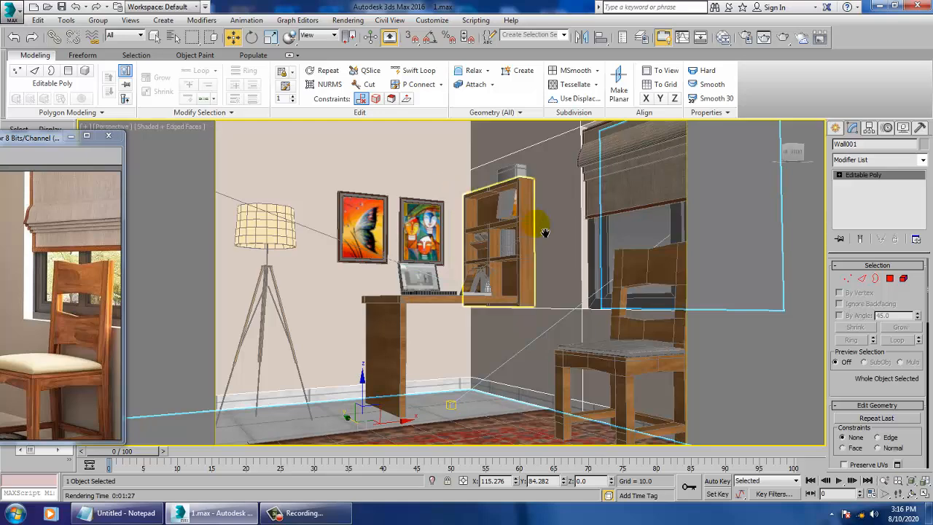
# Select VRaySun001, return to the PhysCamera002 view and set the sun's intensity multiplier to 0.4
pyautogui.scroll(-10, 545, 232)
pyautogui.click(614, 186)
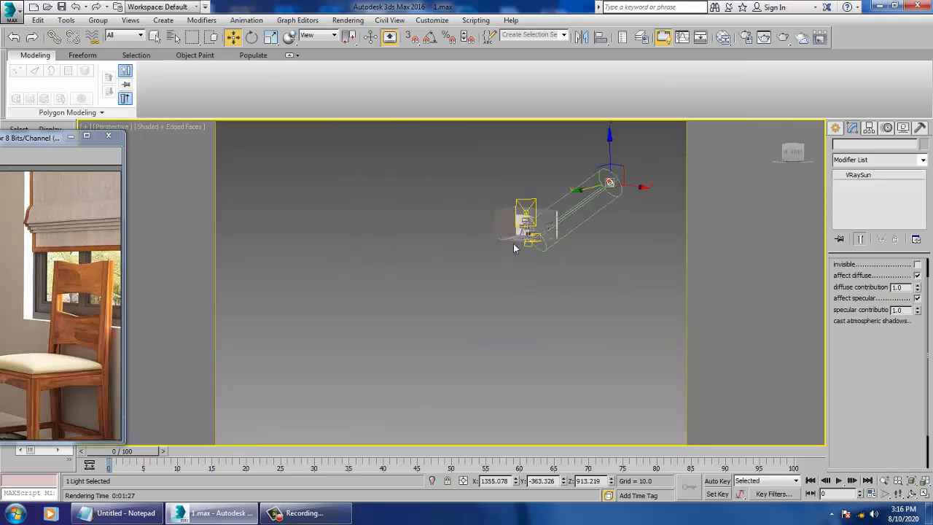
pyautogui.press('c')
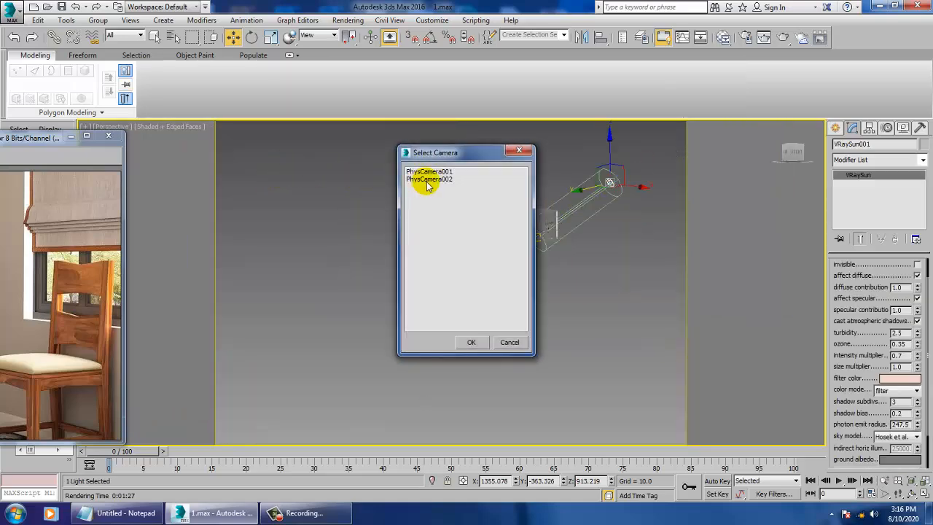
pyautogui.doubleClick(427, 181)
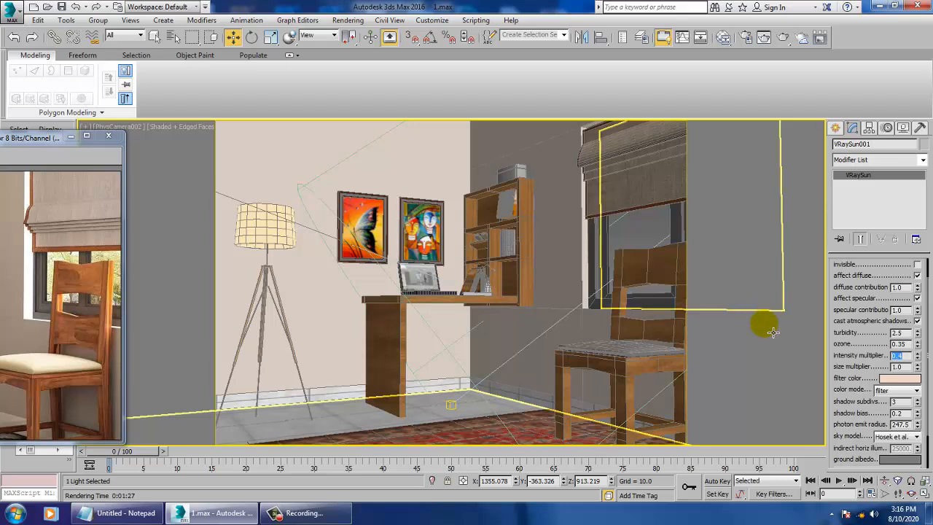
# Select the wall polygons of Wall001 at polygon level in the perspective view
pyautogui.click(332, 330)
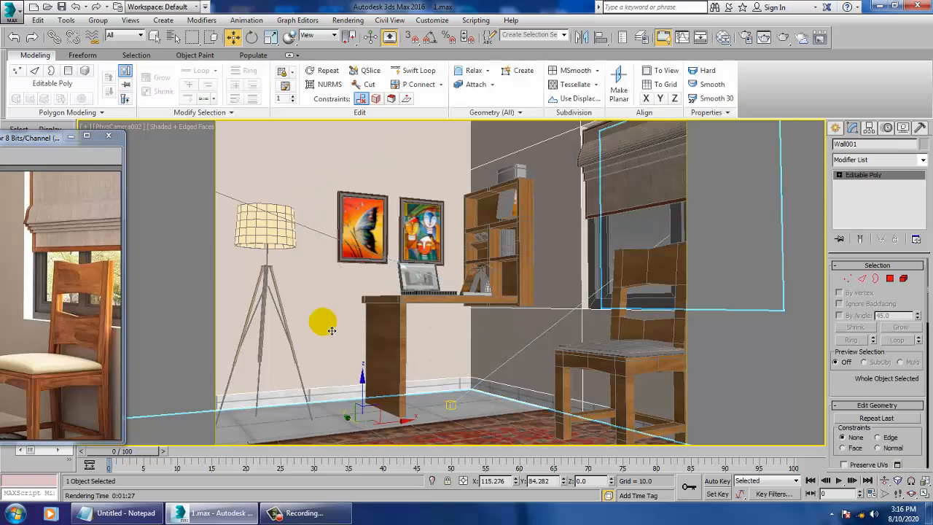
pyautogui.press('p')
pyautogui.scroll(-10, 384, 316)
pyautogui.scroll(8, 385, 315)
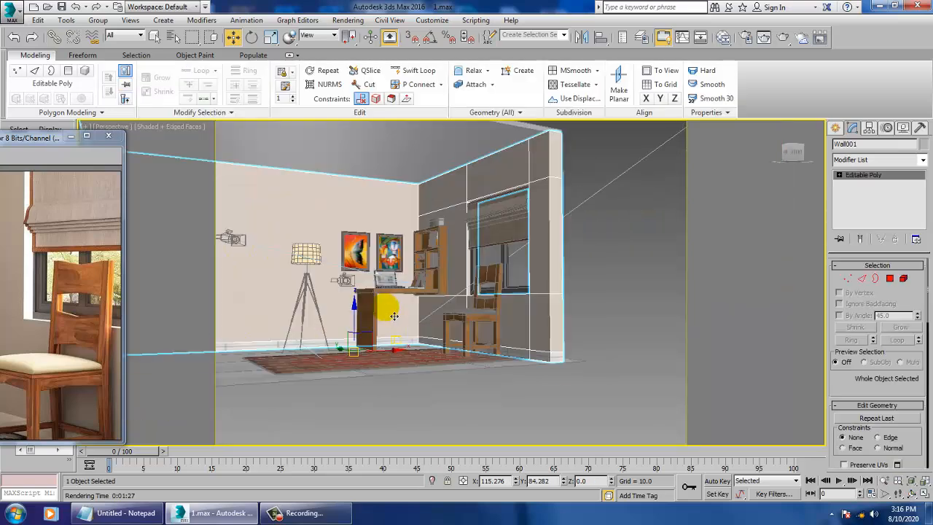
pyautogui.click(888, 279)
pyautogui.moveTo(306, 275); pyautogui.dragTo(396, 277, button='middle')
pyautogui.scroll(-5, 529, 294)
pyautogui.moveTo(624, 321); pyautogui.dragTo(623, 321)
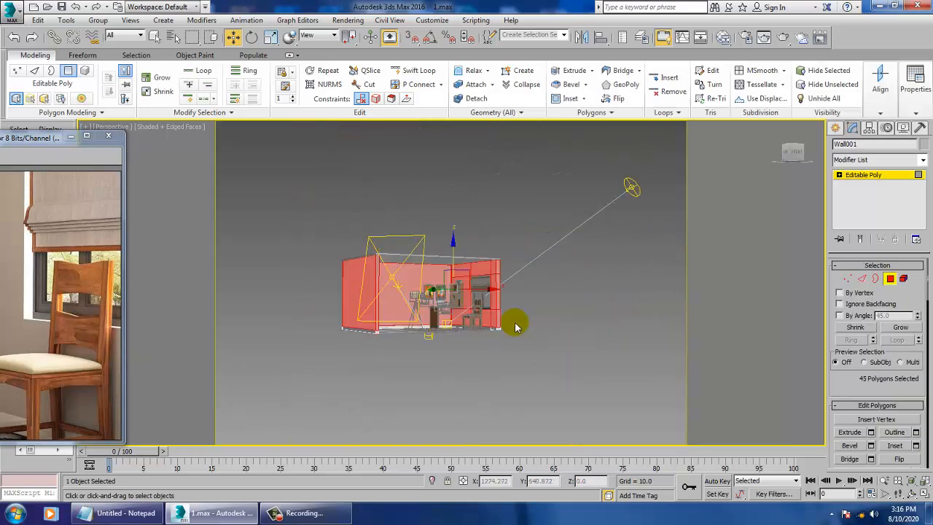
pyautogui.scroll(8, 558, 328)
pyautogui.moveTo(552, 328)
pyautogui.mouseDown(button='middle')
pyautogui.moveTo(592, 373)
pyautogui.moveTo(557, 362)
pyautogui.moveTo(597, 360)
pyautogui.moveTo(551, 326)
pyautogui.mouseUp(button='middle')
# Open the material editor and add a new VRayMtl node in an empty area of the node view
pyautogui.press('m')
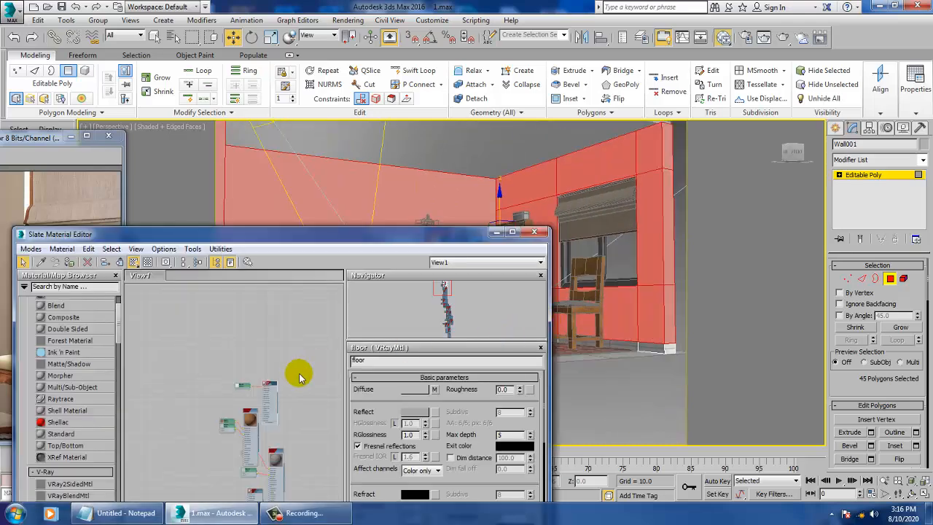
pyautogui.moveTo(285, 414); pyautogui.dragTo(219, 328, button='middle')
pyautogui.scroll(-4, 229, 371)
pyautogui.moveTo(247, 416); pyautogui.dragTo(260, 354, button='middle')
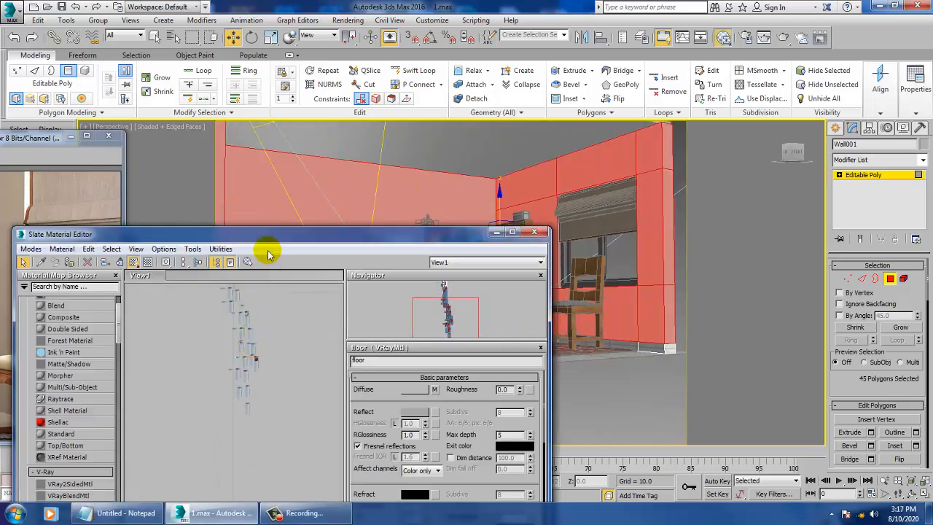
pyautogui.moveTo(267, 234); pyautogui.dragTo(498, 84)
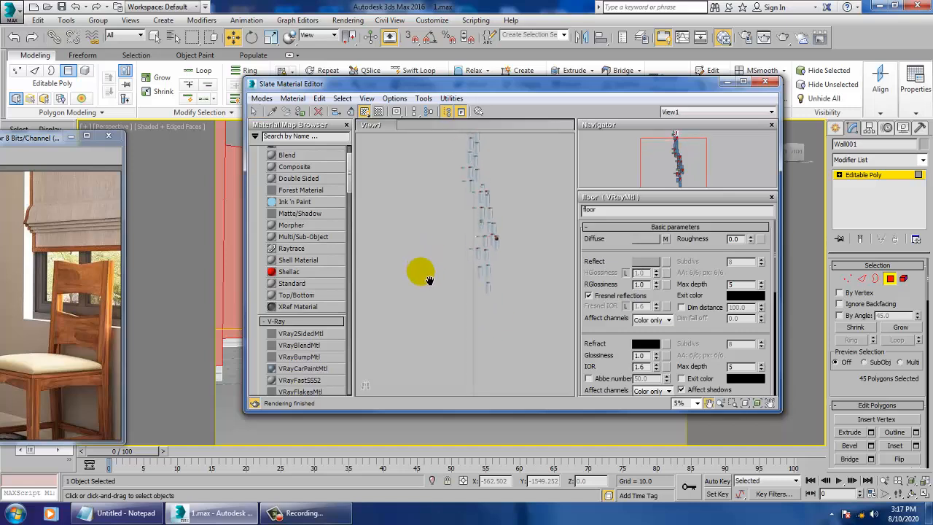
pyautogui.scroll(5, 452, 285)
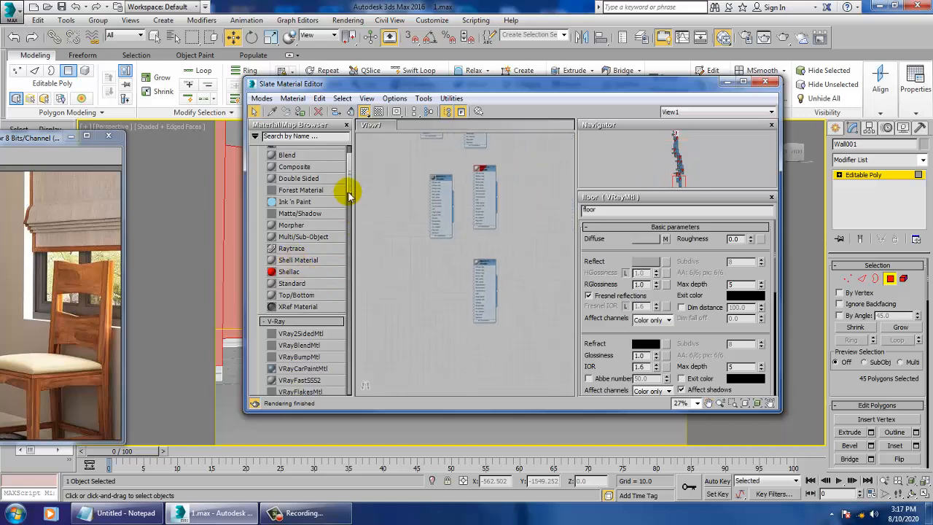
pyautogui.moveTo(348, 179); pyautogui.dragTo(348, 214)
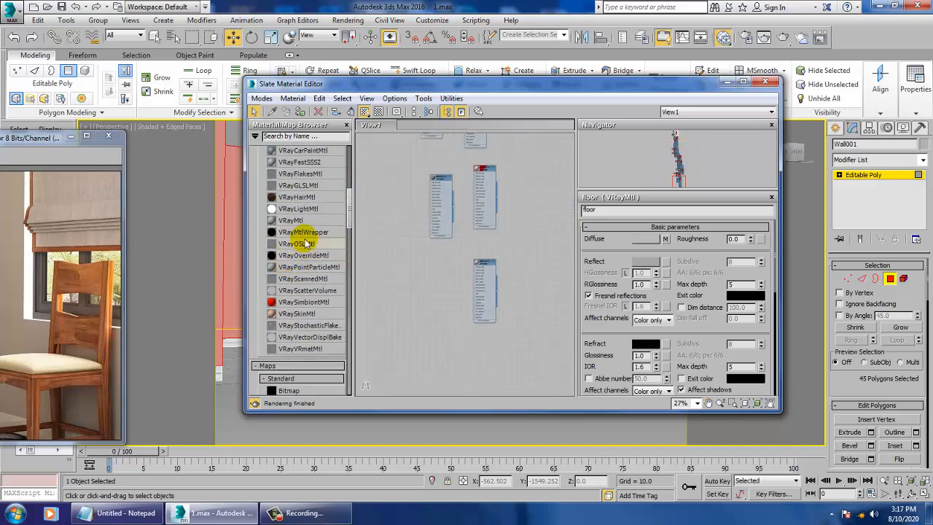
pyautogui.moveTo(436, 257); pyautogui.dragTo(435, 255)
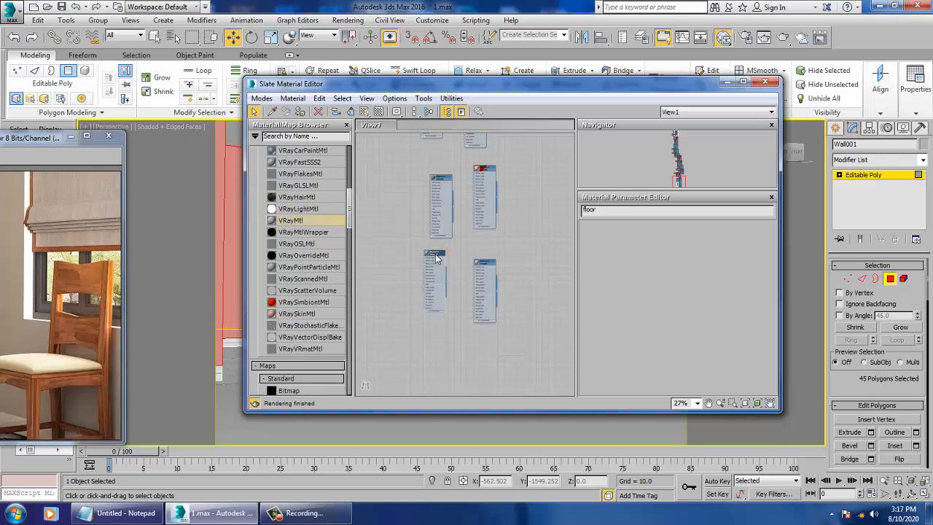
# Sample the new VRayMtl's diffuse colour from the reference photo's wall and brighten it to a light peach of about (245, 184, 143)
pyautogui.click(645, 242)
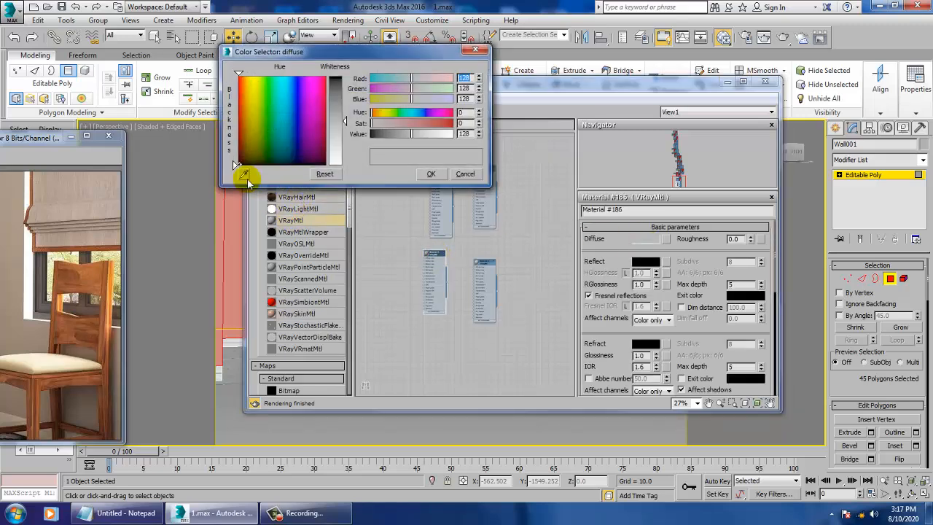
pyautogui.click(243, 173)
pyautogui.click(13, 254)
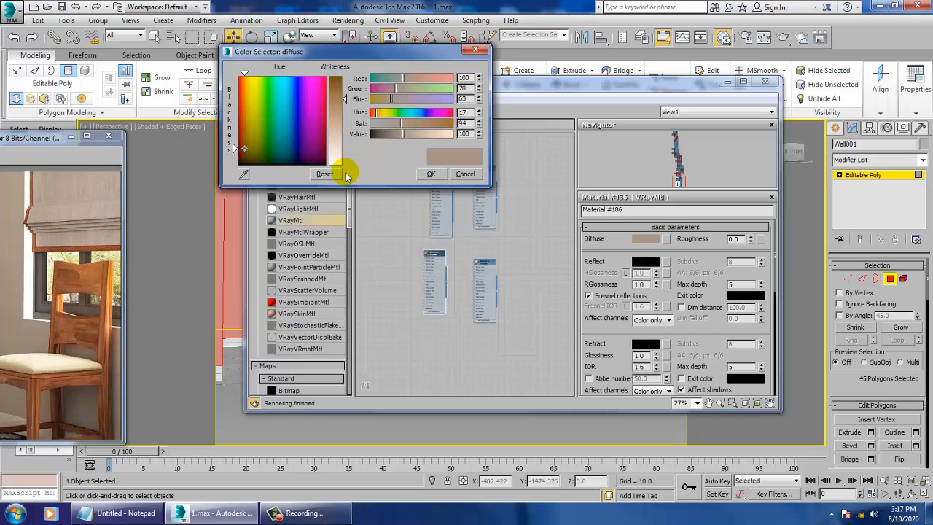
pyautogui.moveTo(268, 129)
pyautogui.mouseDown()
pyautogui.moveTo(249, 132)
pyautogui.moveTo(245, 85)
pyautogui.mouseUp()
pyautogui.moveTo(337, 98); pyautogui.dragTo(337, 124)
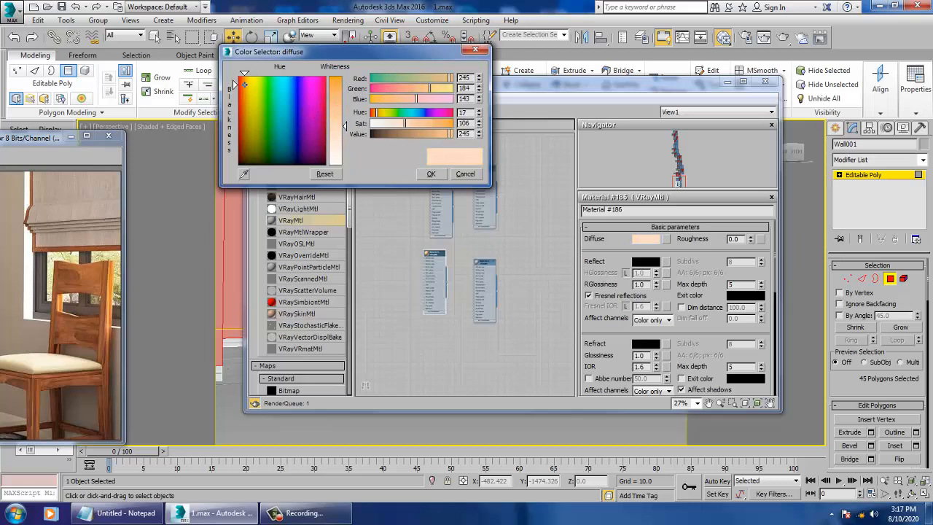
pyautogui.click(431, 175)
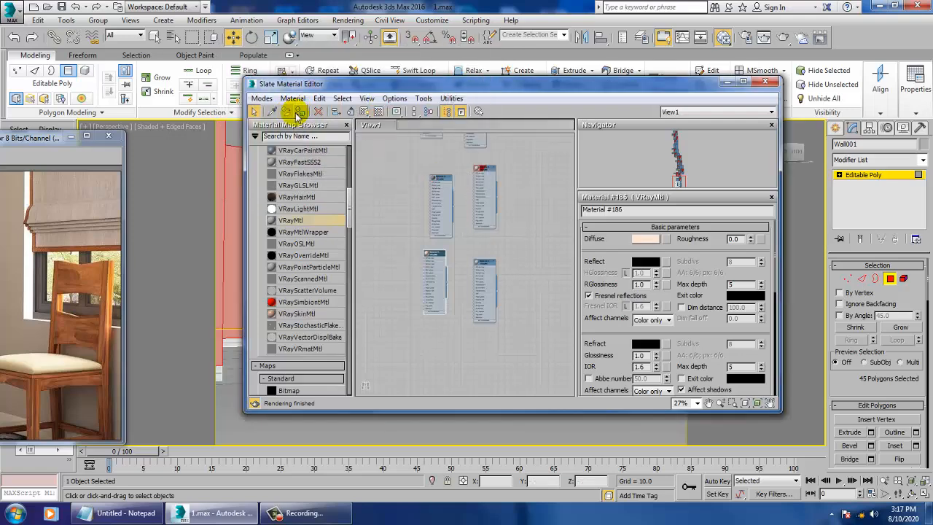
# Assign the peach material to the selected wall polygons with viewport shading, minimize the material editor and leave polygon level
pyautogui.click(364, 112)
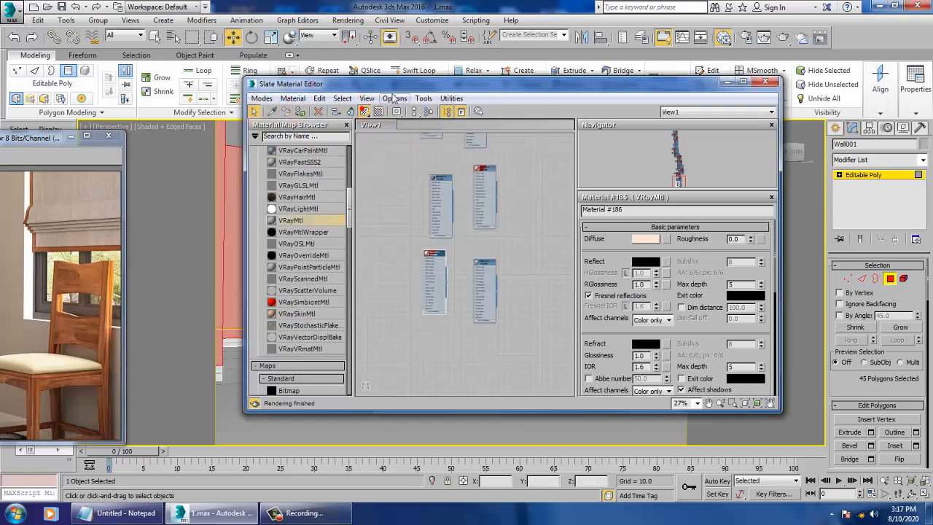
pyautogui.moveTo(397, 85); pyautogui.dragTo(223, 267)
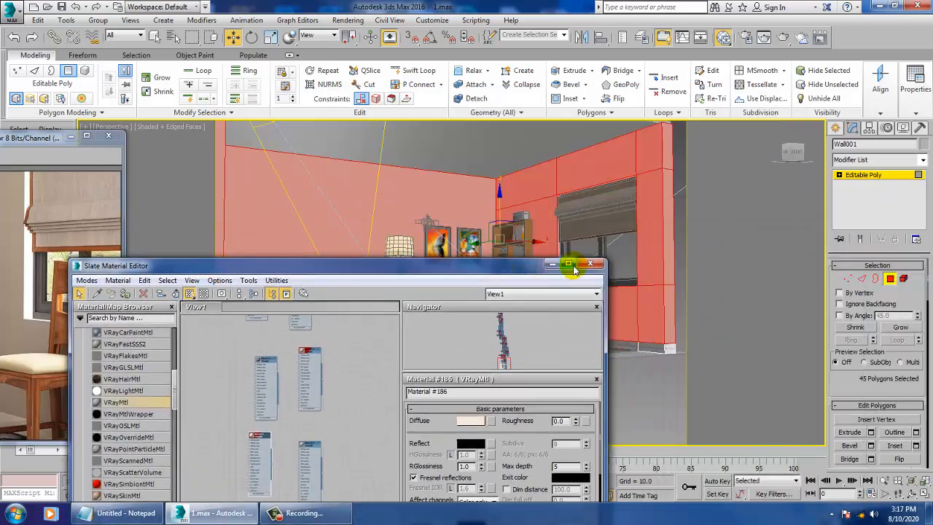
pyautogui.click(549, 265)
pyautogui.click(863, 175)
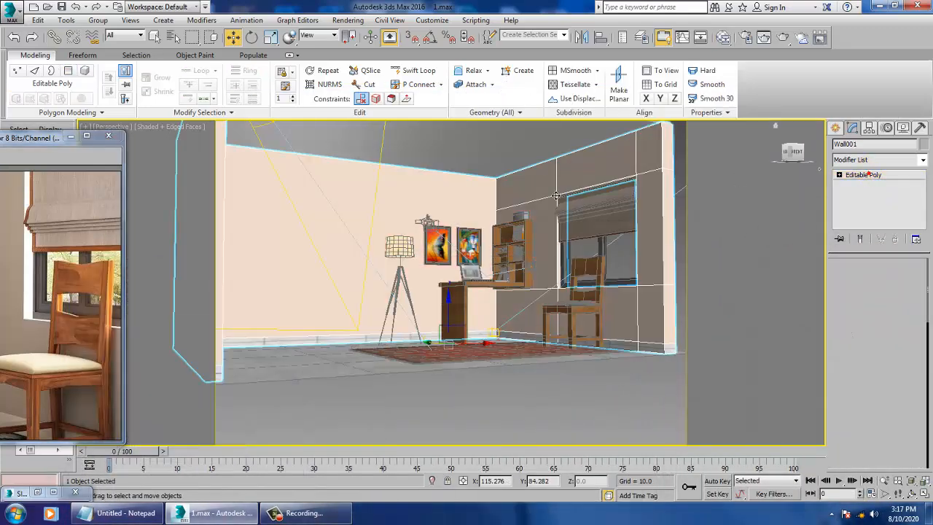
# Assign the same peach material to the ceiling object Box020, name it "wall & ceiling" and minimize the material editor
pyautogui.click(510, 154)
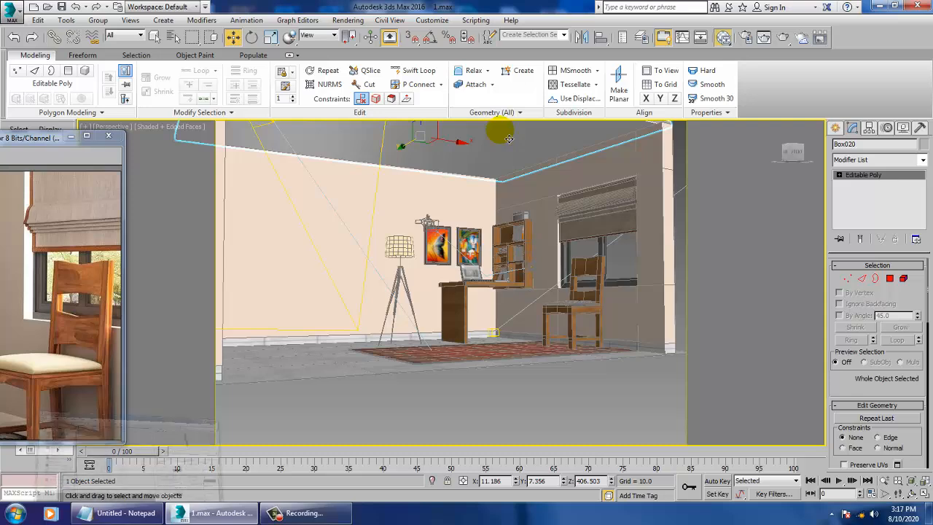
pyautogui.click(54, 492)
pyautogui.moveTo(304, 265); pyautogui.dragTo(315, 92)
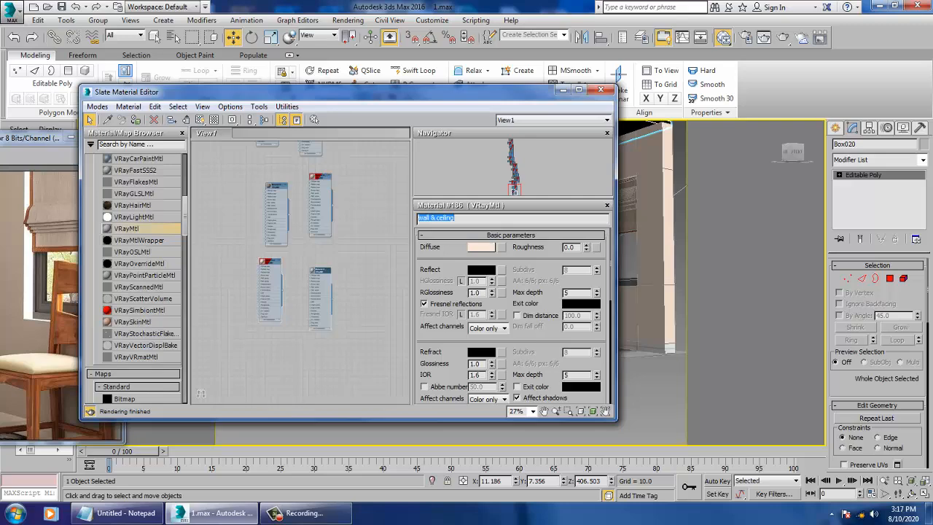
pyautogui.click(563, 88)
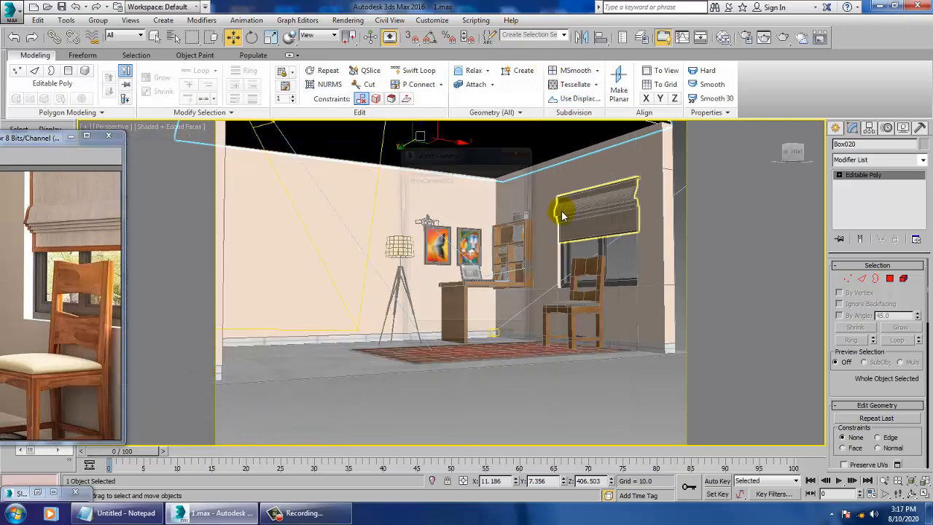
# Switch to the PhysCamera002 view, run a test render, stop it during the prepass and close the frame buffer
pyautogui.doubleClick(443, 180)
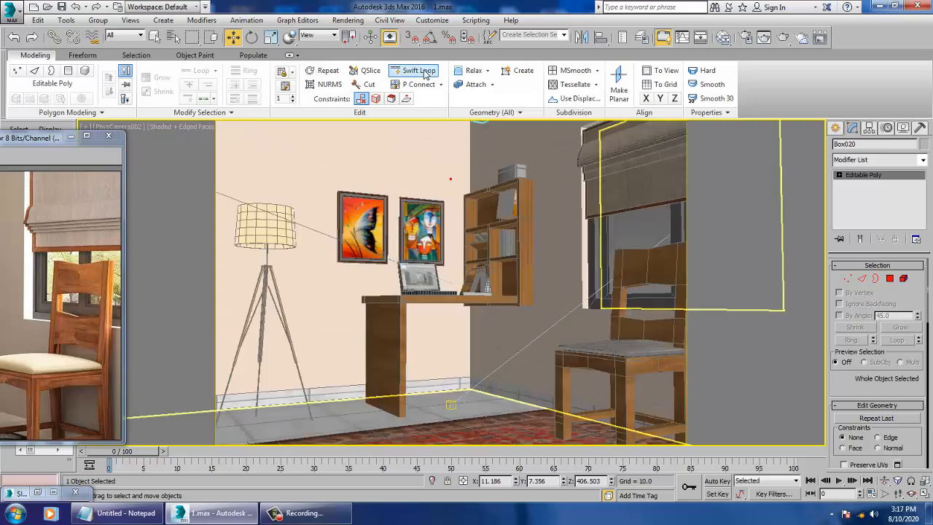
pyautogui.click(341, 21)
pyautogui.click(348, 31)
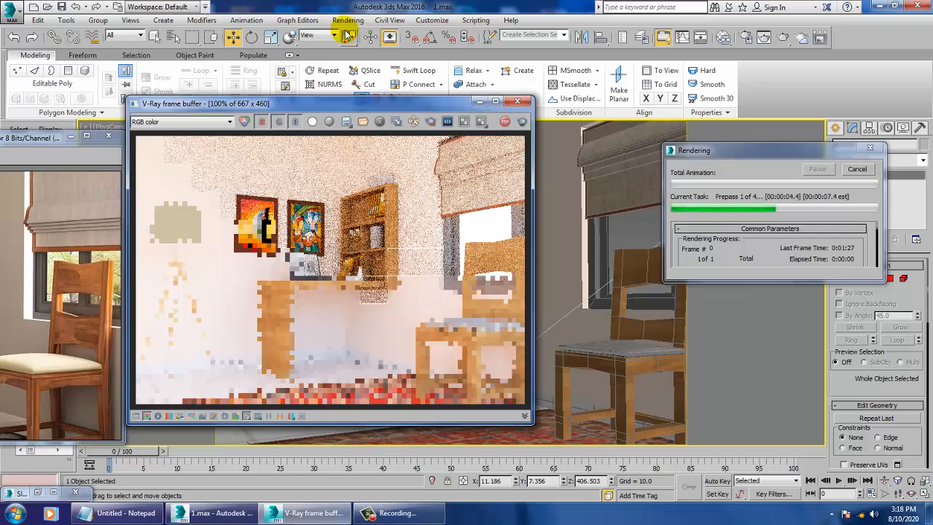
pyautogui.press('Escape')
pyautogui.click(518, 100)
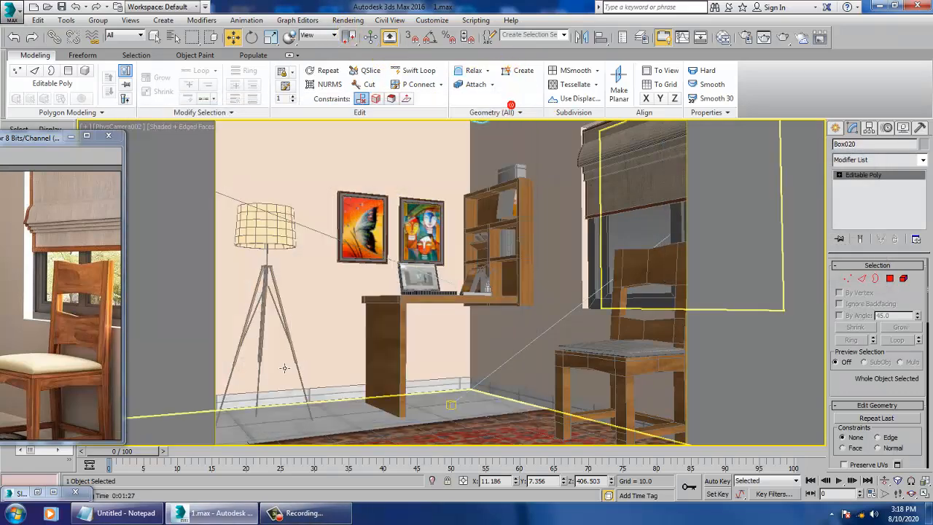
# Look through the material nodes, opening Material #114 and Material #88, to find the wood Material #3 and enlarge its preview
pyautogui.press('m')
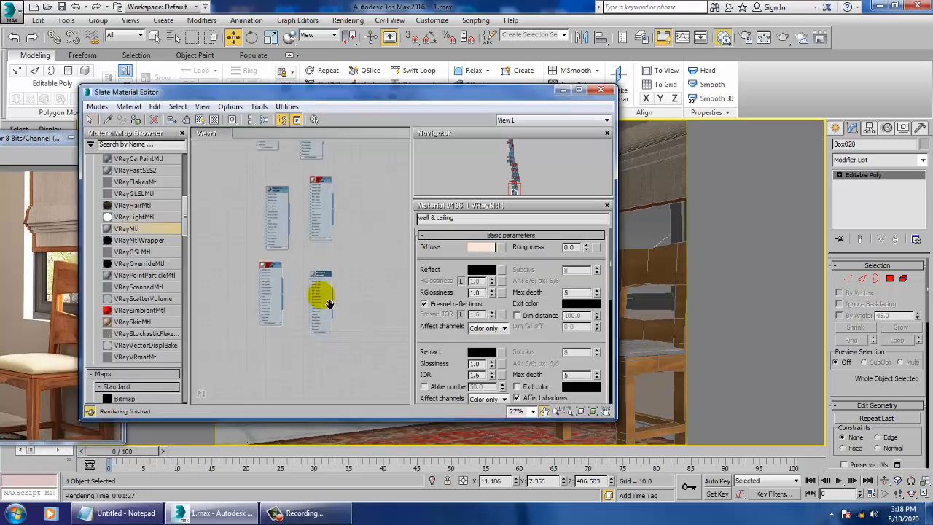
pyautogui.scroll(8, 329, 304)
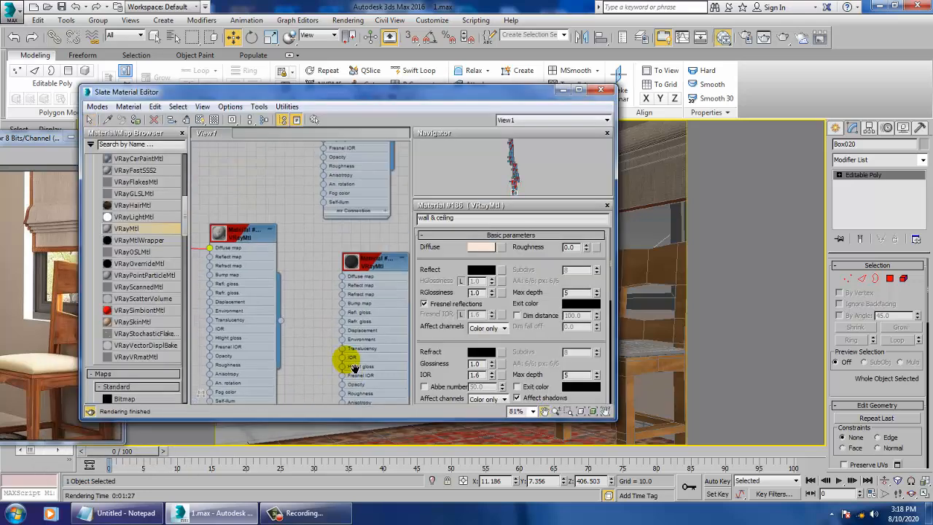
pyautogui.moveTo(354, 369); pyautogui.dragTo(283, 359, button='middle')
pyautogui.moveTo(337, 290); pyautogui.dragTo(284, 309, button='middle')
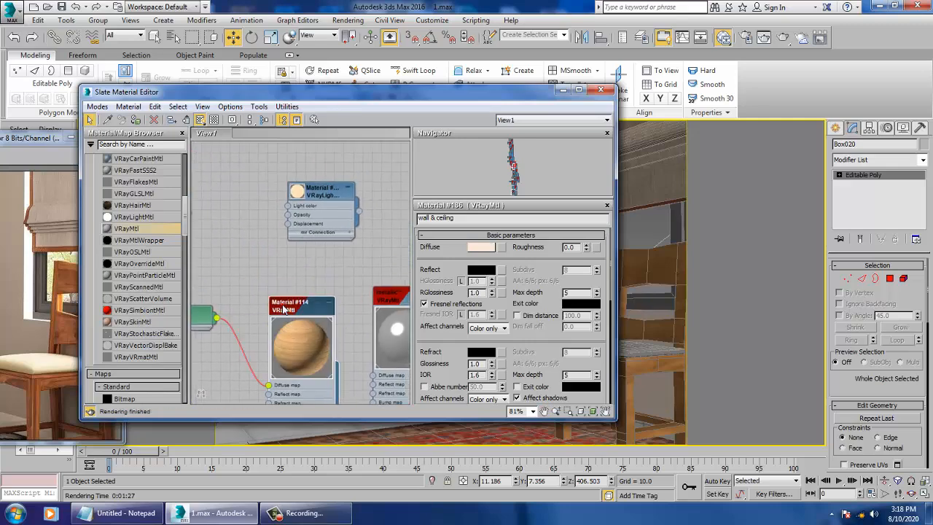
pyautogui.doubleClick(305, 312)
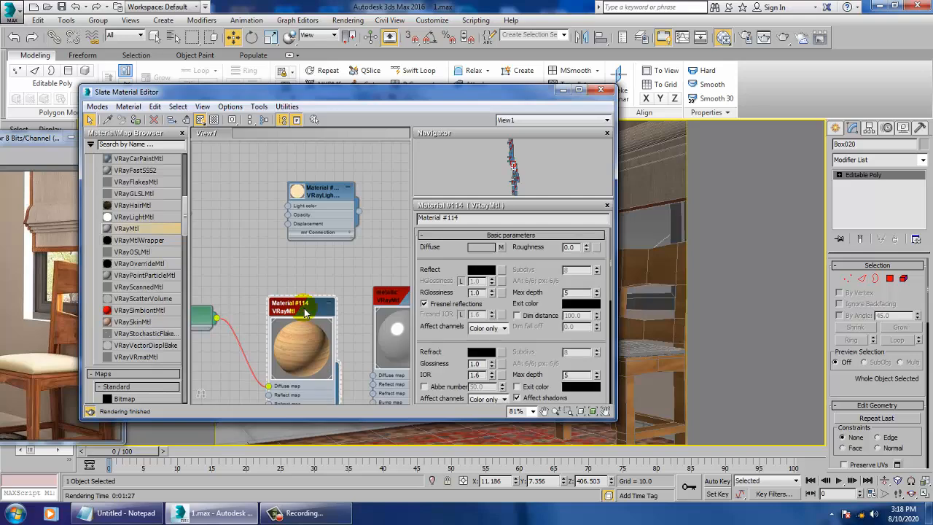
pyautogui.moveTo(332, 287); pyautogui.dragTo(333, 329, button='middle')
pyautogui.scroll(-1, 333, 329)
pyautogui.moveTo(352, 194); pyautogui.dragTo(389, 394, button='middle')
pyautogui.moveTo(314, 249); pyautogui.dragTo(350, 379, button='middle')
pyautogui.doubleClick(328, 255)
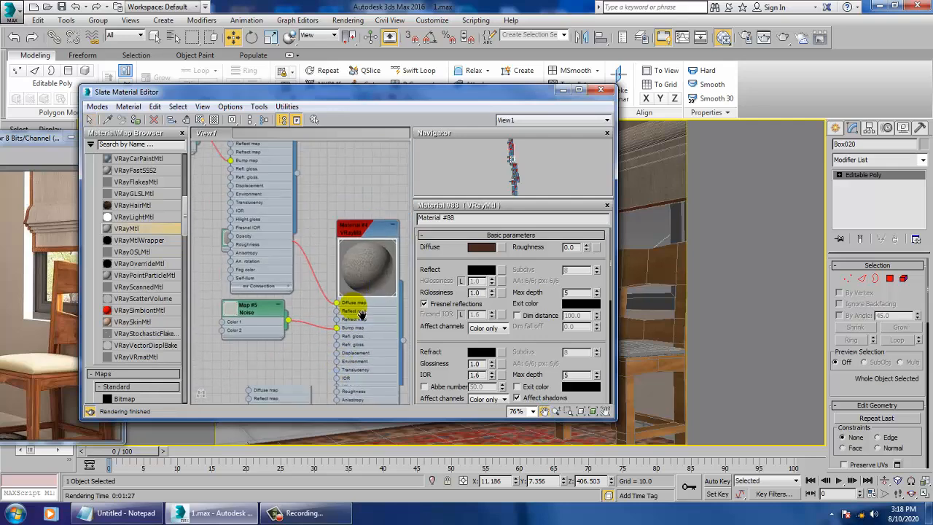
pyautogui.moveTo(360, 312); pyautogui.dragTo(358, 385, button='middle')
pyautogui.moveTo(333, 246); pyautogui.dragTo(337, 383, button='middle')
pyautogui.scroll(-1, 249, 307)
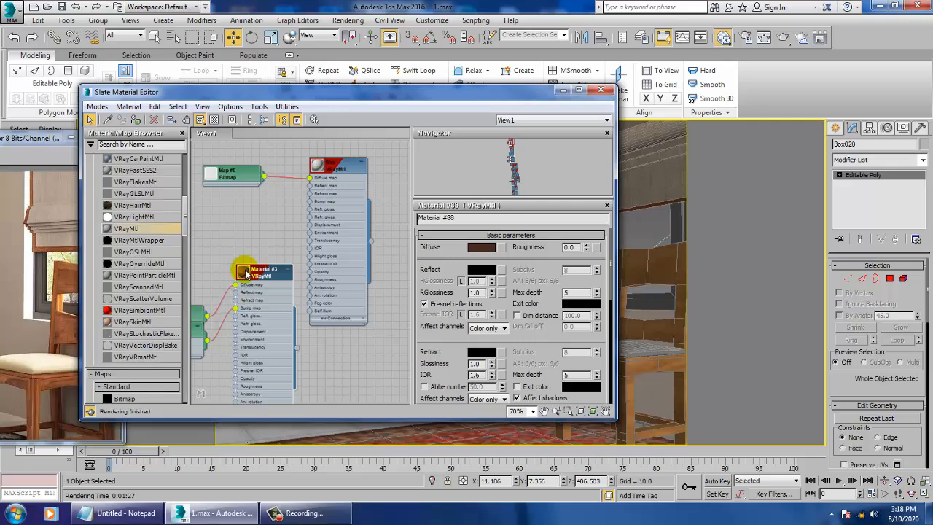
pyautogui.doubleClick(245, 271)
# Set the reflection colour of Material #88 to a mid grey
pyautogui.click(486, 272)
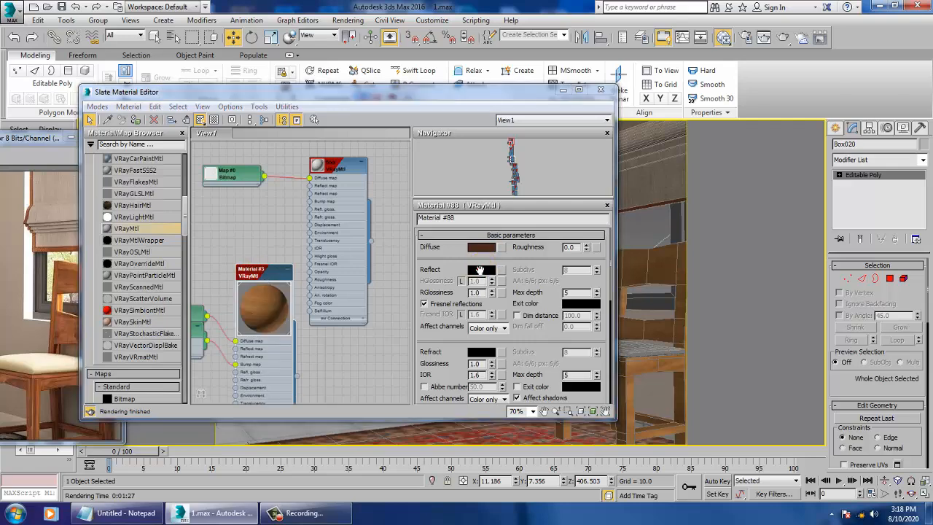
pyautogui.moveTo(347, 78); pyautogui.dragTo(347, 102)
pyautogui.click(429, 173)
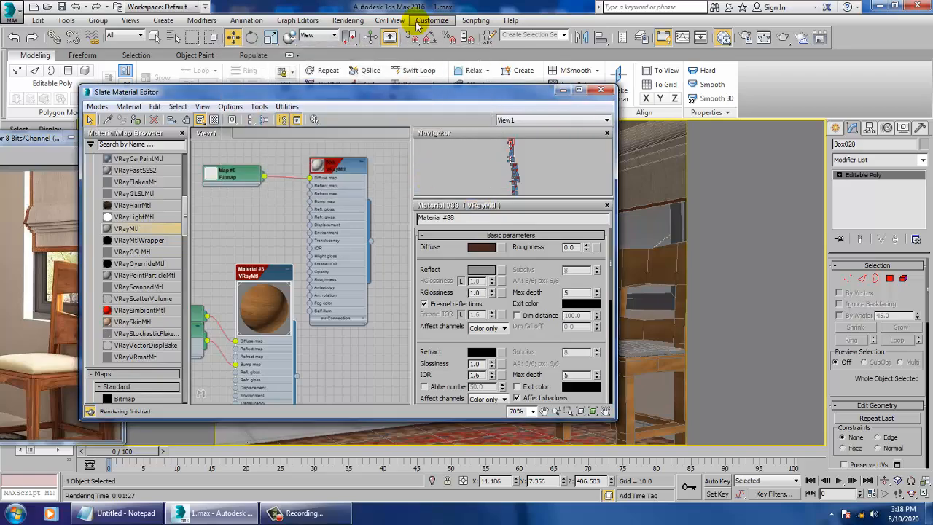
# Run another test render to check the reflection change, stop it during the prepass and close the frame buffer
pyautogui.click(348, 20)
pyautogui.click(357, 35)
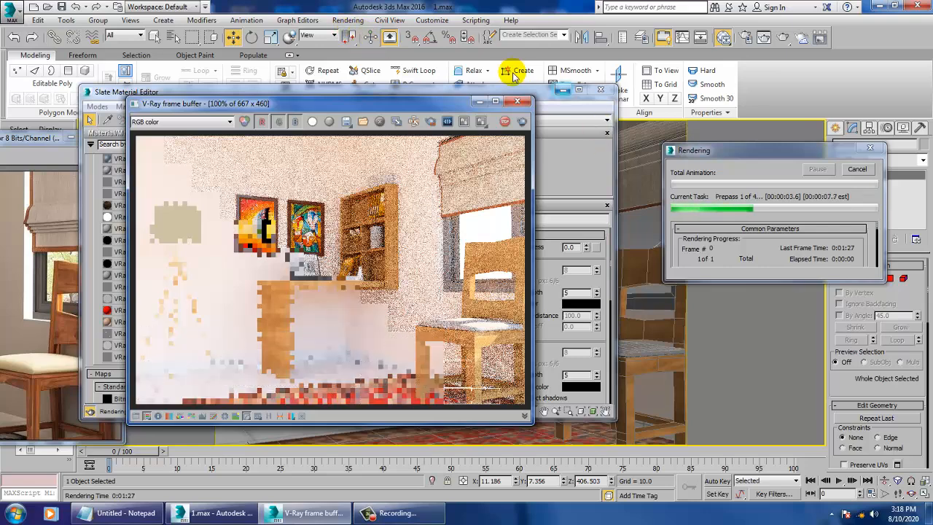
pyautogui.press('Escape')
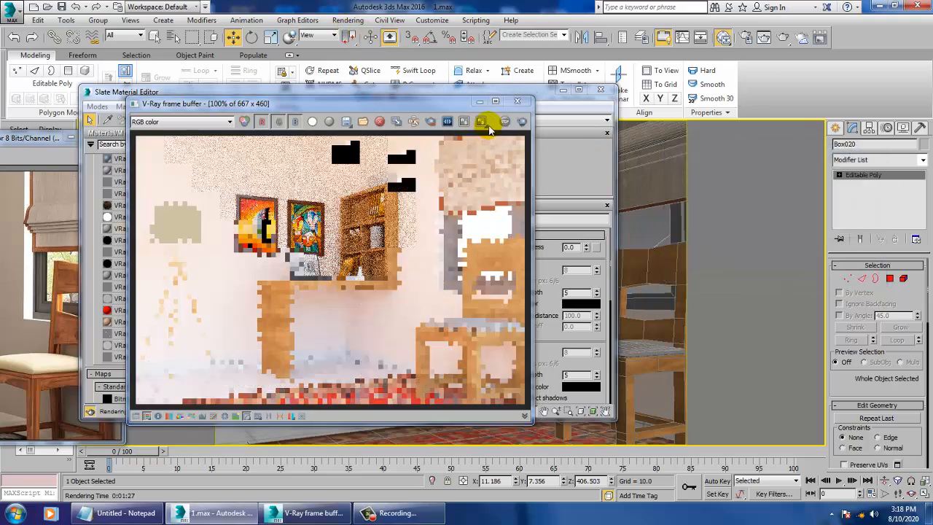
pyautogui.click(516, 101)
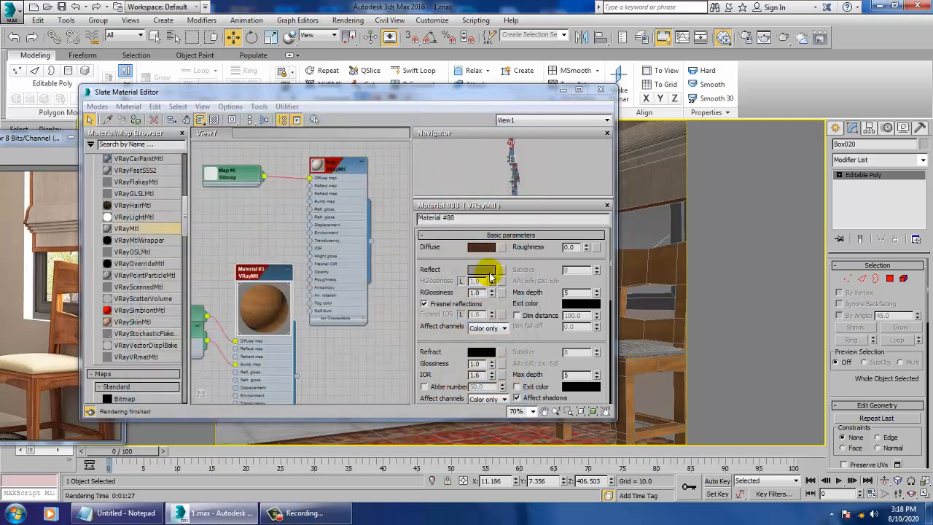
# Try Material #88 with an unlocked Fresnel IOR of 0.7, reflection glossiness of 0.58 and Fresnel reflections off
pyautogui.click(460, 314)
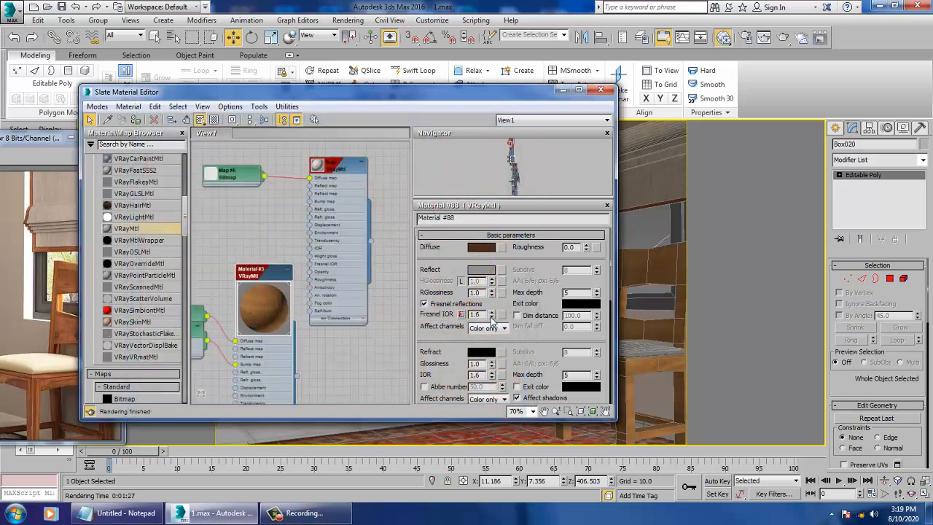
pyautogui.moveTo(498, 326); pyautogui.dragTo(417, 319)
pyautogui.click(494, 292)
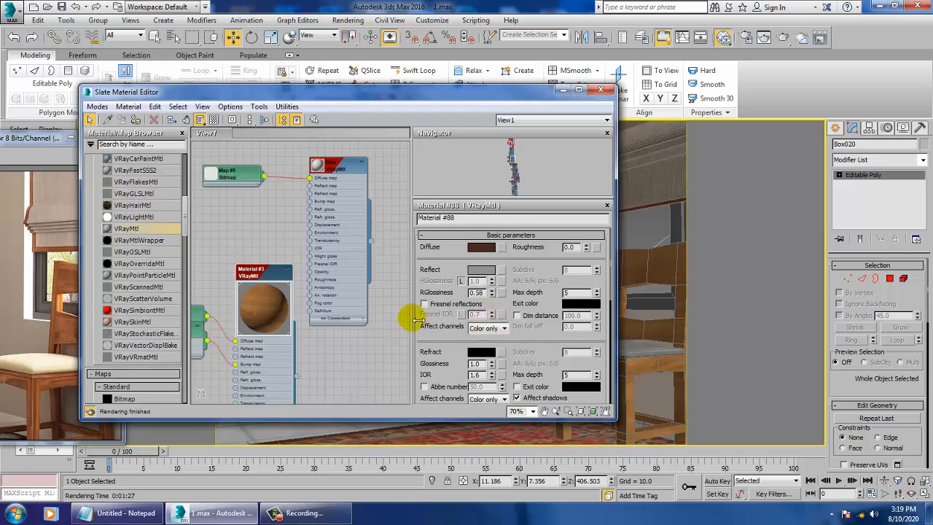
# Collapse the Material #3 preview and undo the glossiness and Fresnel changes on Material #88
pyautogui.doubleClick(248, 297)
pyautogui.hotkey('ctrl', 'z')
pyautogui.hotkey('ctrl', 'z')
pyautogui.hotkey('ctrl', 'z')
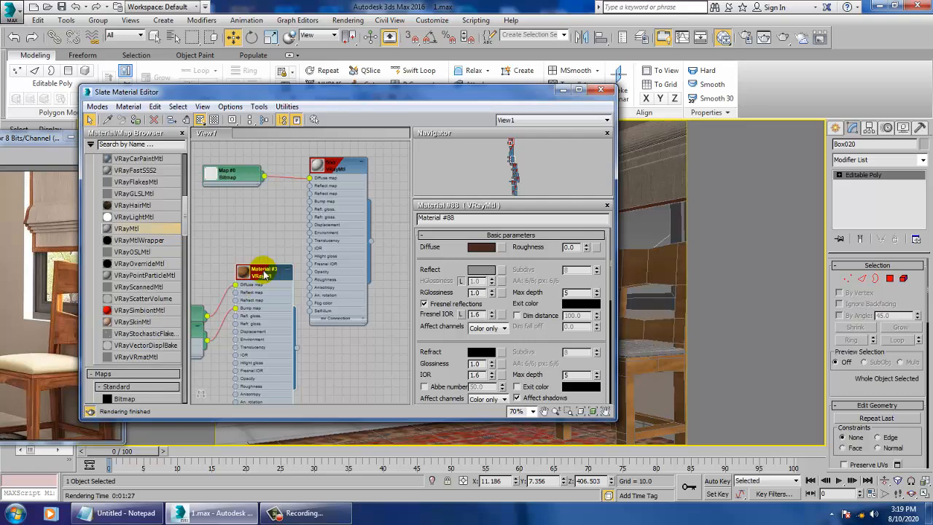
# Bring up the parameters of Material #3 and inspect its diffuse bitmap file, leaving the image unchanged
pyautogui.doubleClick(263, 271)
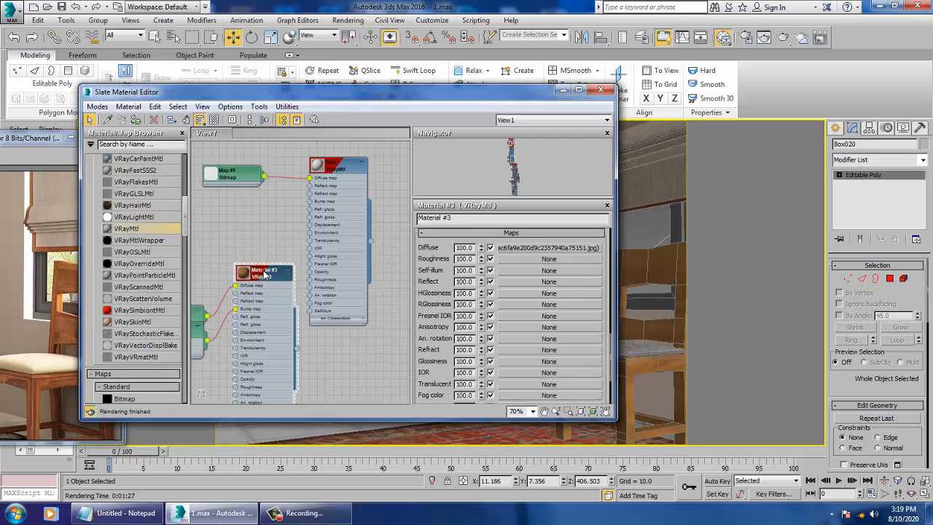
pyautogui.click(559, 235)
pyautogui.scroll(10, 448, 328)
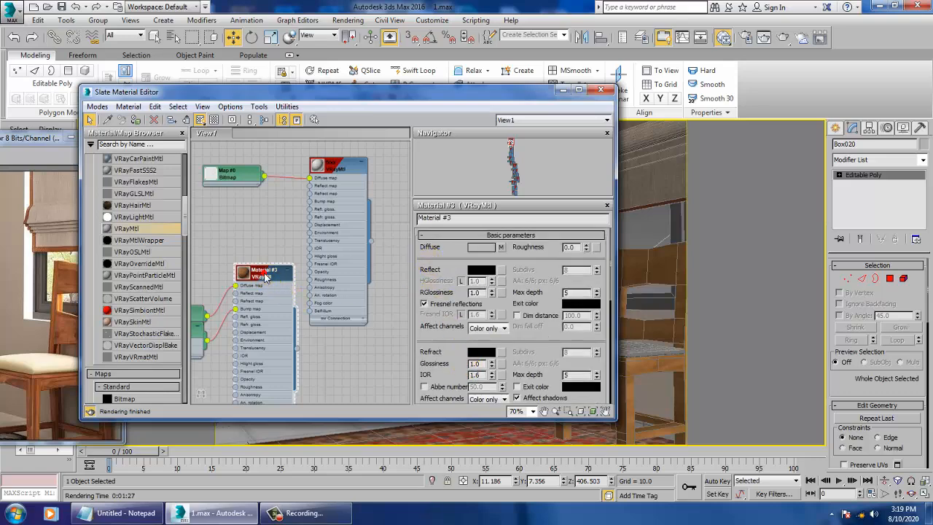
pyautogui.doubleClick(242, 275)
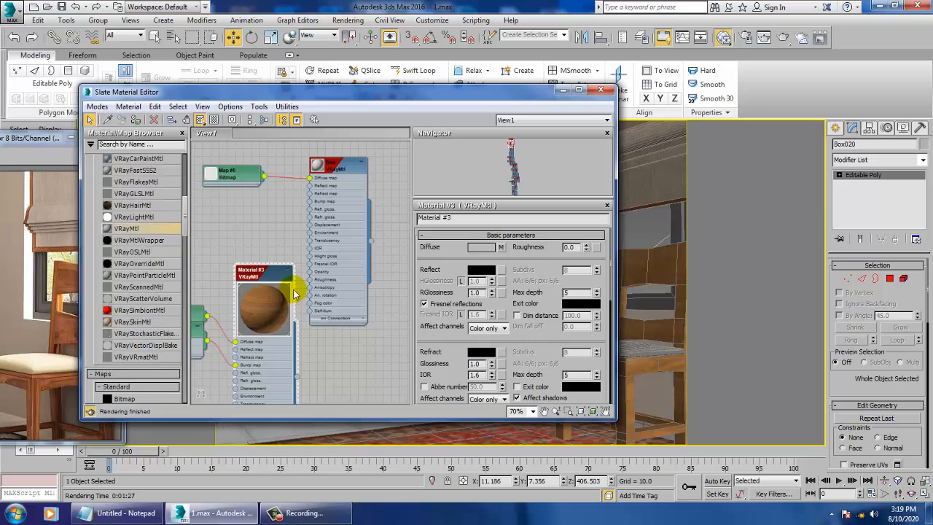
pyautogui.click(501, 246)
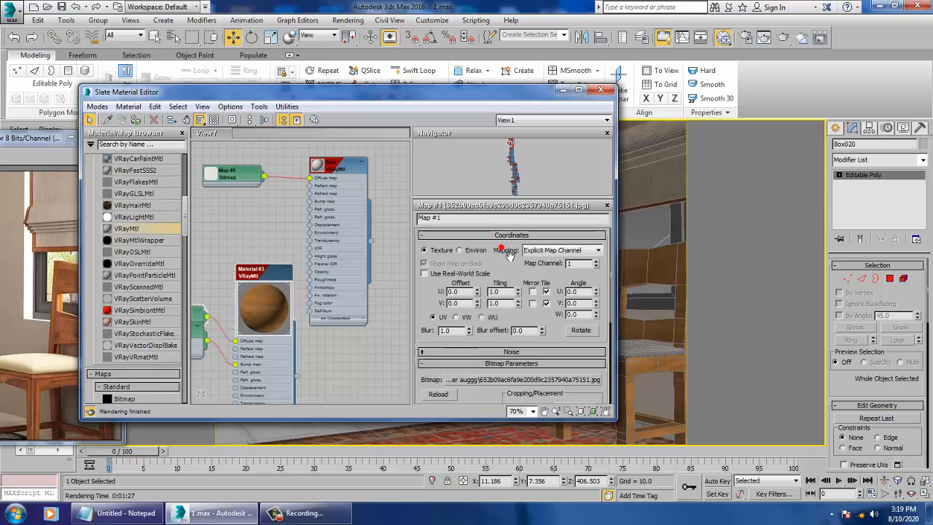
pyautogui.click(571, 380)
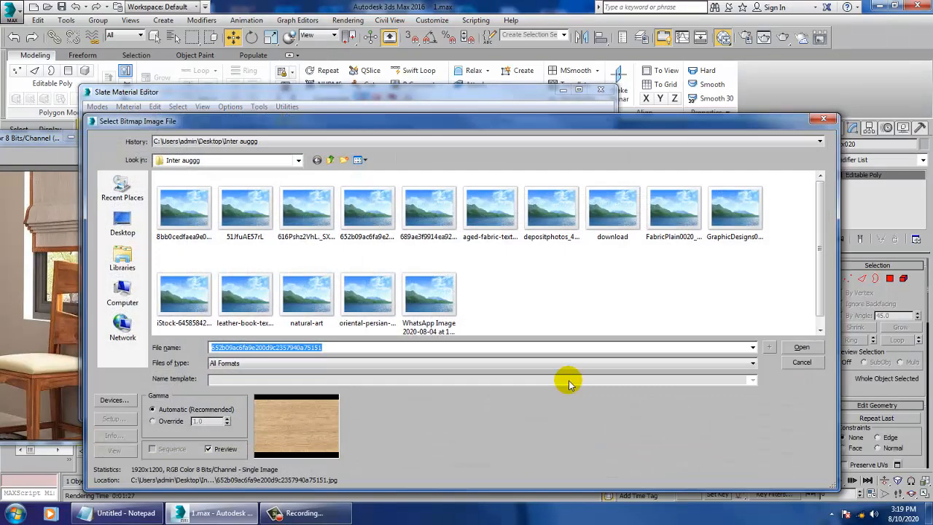
pyautogui.click(801, 363)
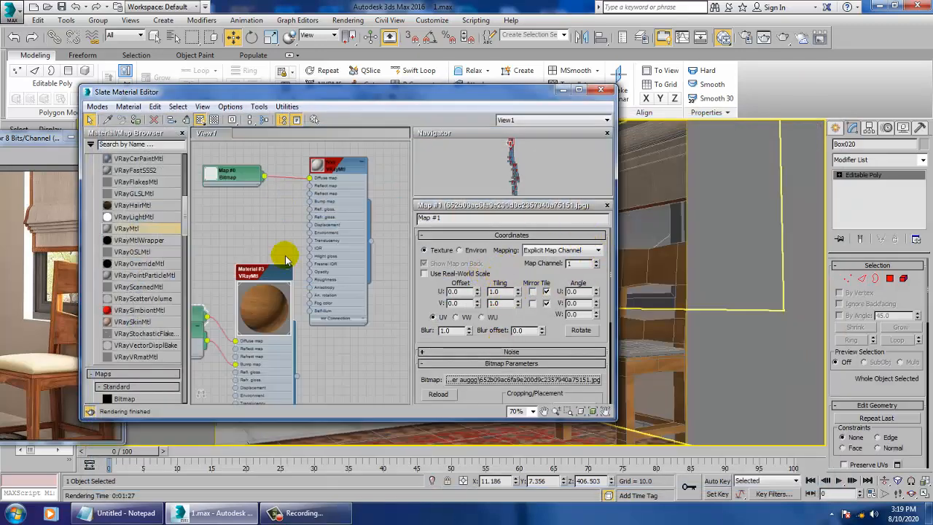
# Return from the diffuse bitmap's settings to the basic parameters of Material #3, reopening the material editor and enlarging the material's preview
pyautogui.doubleClick(269, 305)
pyautogui.moveTo(531, 397); pyautogui.dragTo(531, 361)
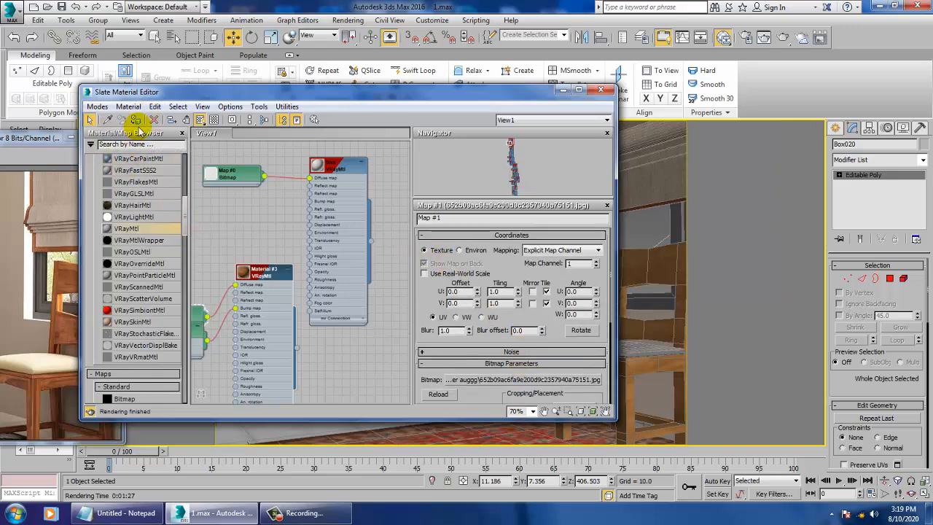
pyautogui.doubleClick(245, 274)
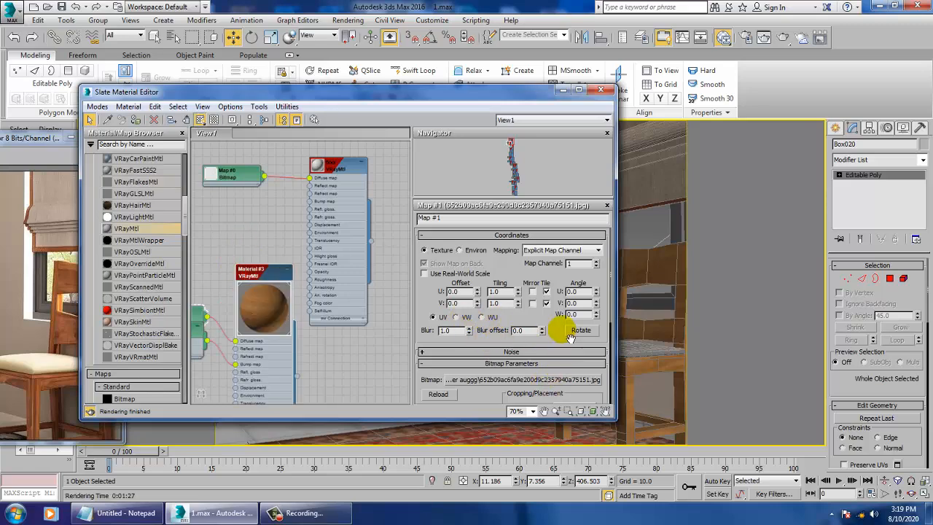
pyautogui.moveTo(558, 328); pyautogui.dragTo(566, 520)
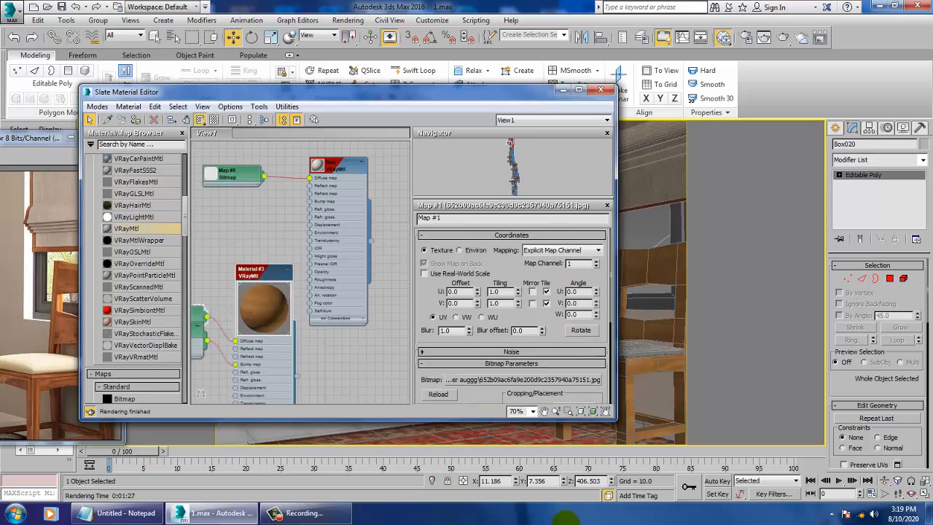
pyautogui.click(608, 205)
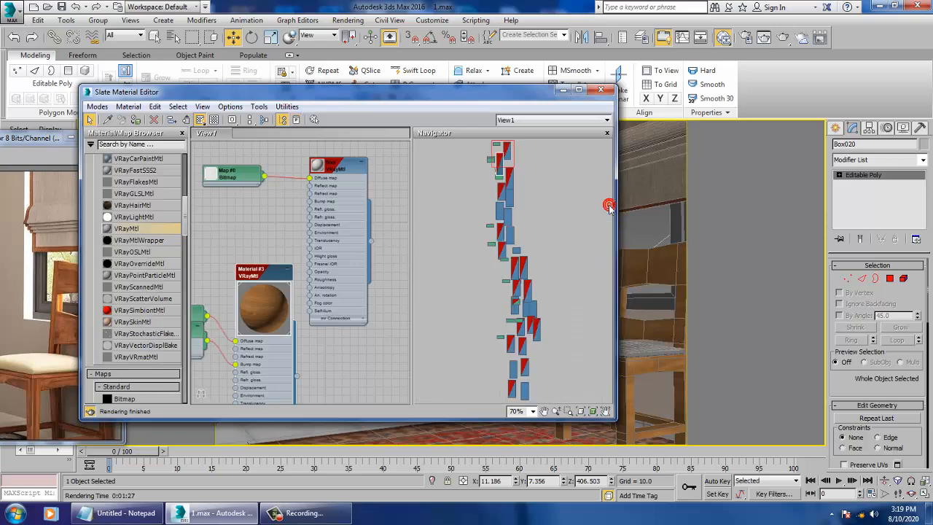
pyautogui.doubleClick(269, 313)
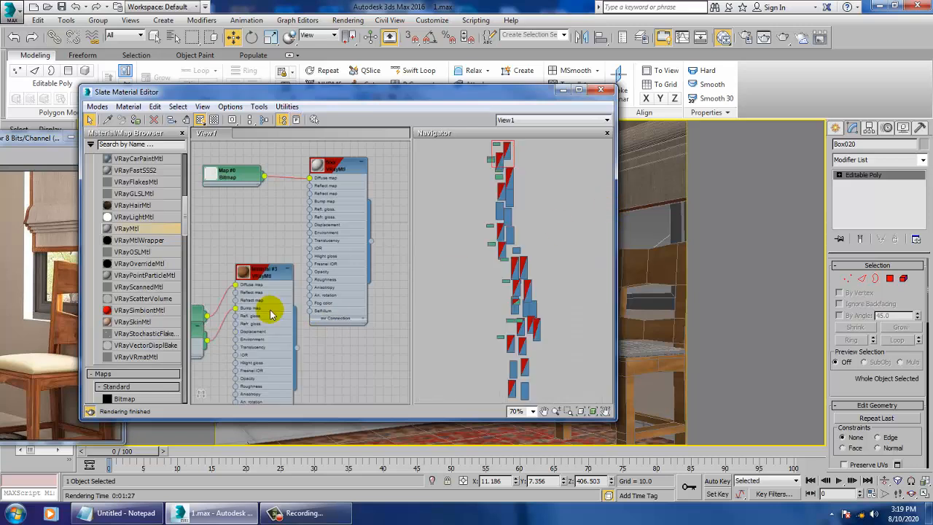
pyautogui.click(600, 90)
pyautogui.press('m')
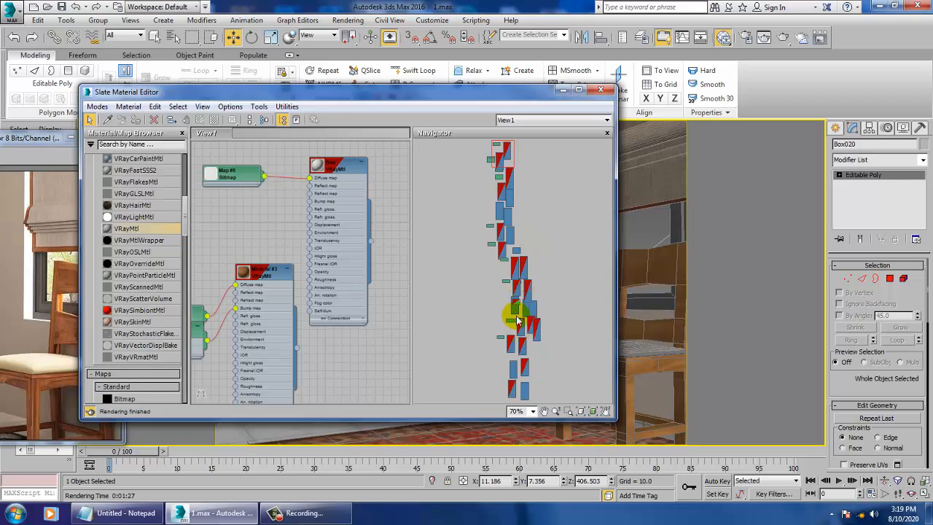
pyautogui.doubleClick(259, 272)
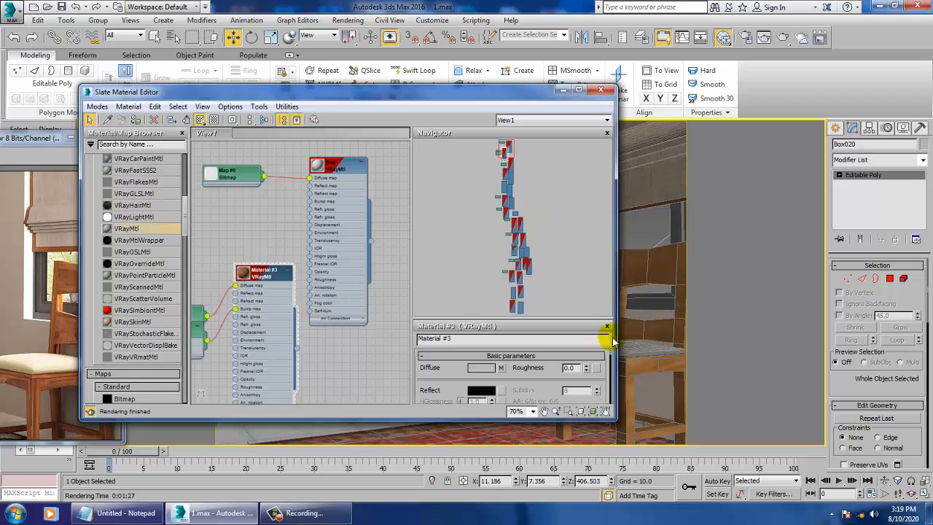
pyautogui.doubleClick(243, 273)
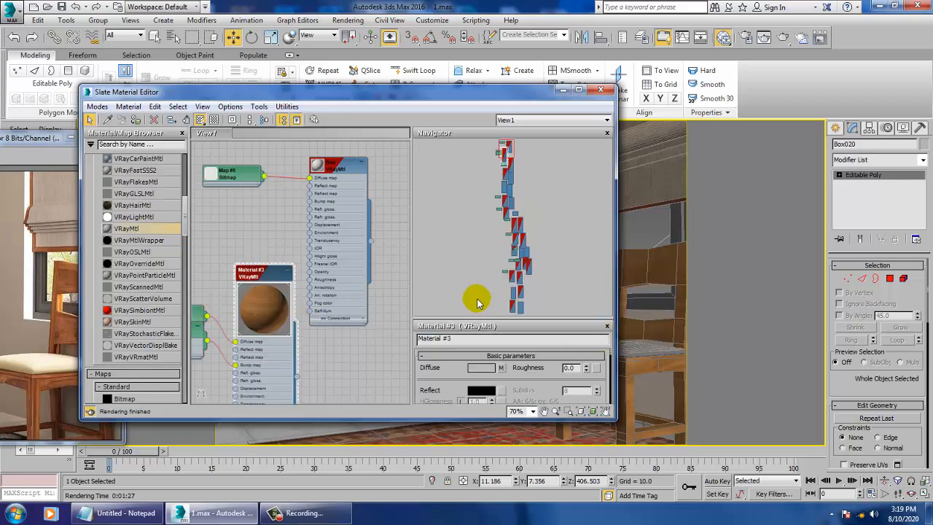
# Set Material #3's reflection colour to a grey of value 70, with reflection glossiness 0.91 and Fresnel reflections off
pyautogui.click(482, 394)
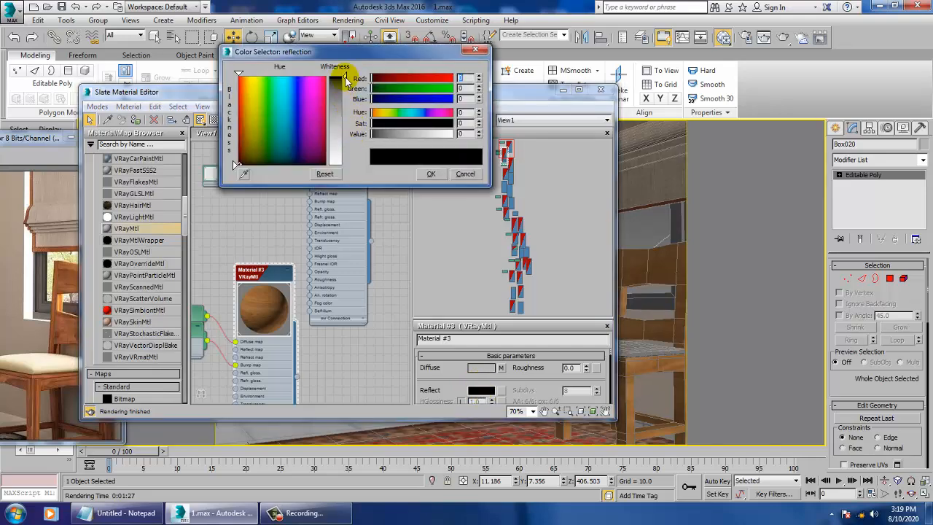
pyautogui.moveTo(344, 78); pyautogui.dragTo(345, 100)
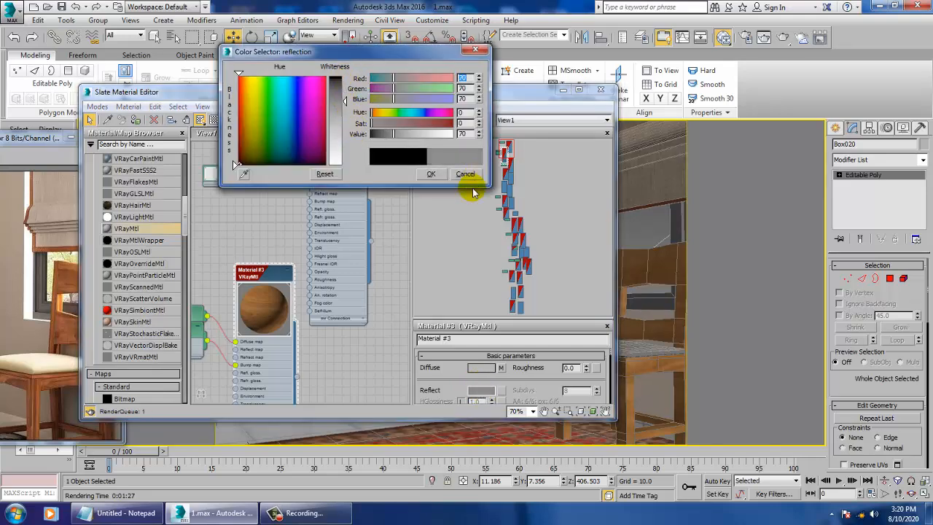
pyautogui.click(432, 175)
pyautogui.scroll(-2, 546, 387)
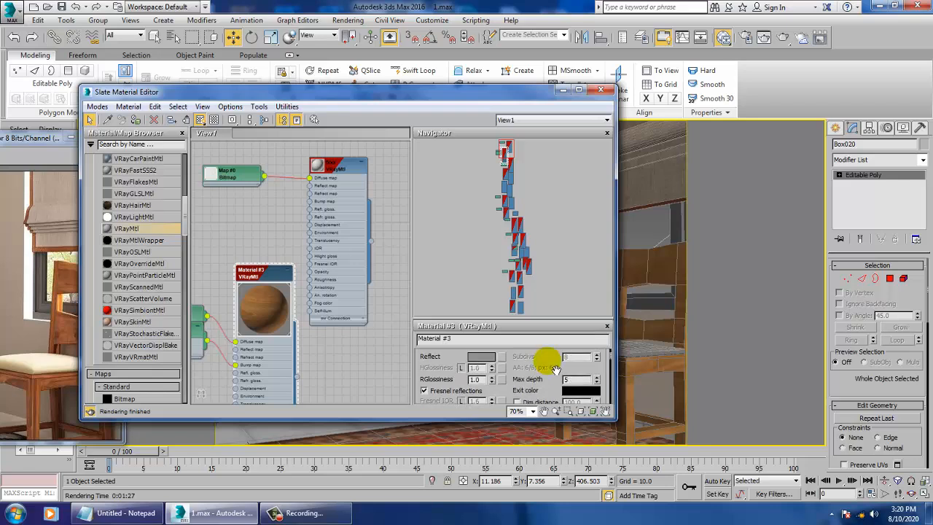
pyautogui.scroll(-1, 556, 369)
pyautogui.scroll(-1, 453, 380)
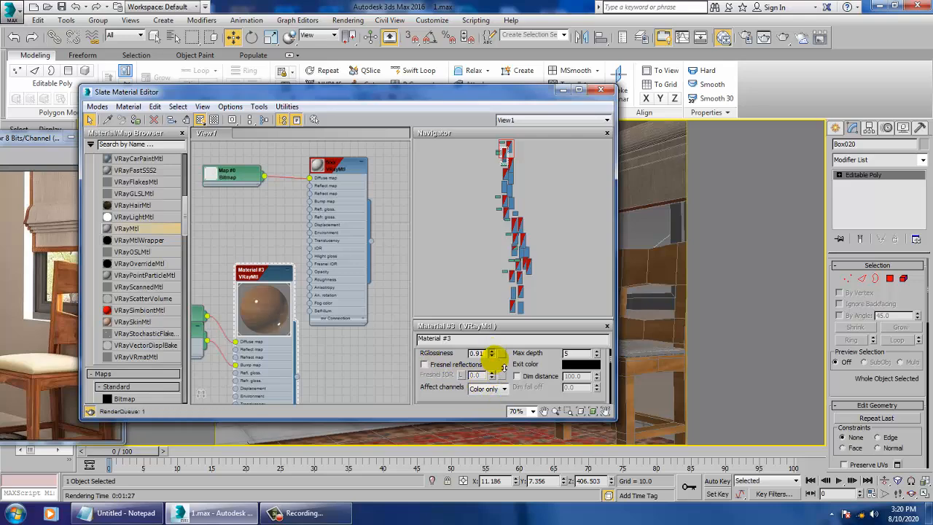
# Start a test render of the wood reflections, stop it during the light cache pass and close the frame buffer
pyautogui.click(349, 20)
pyautogui.click(369, 35)
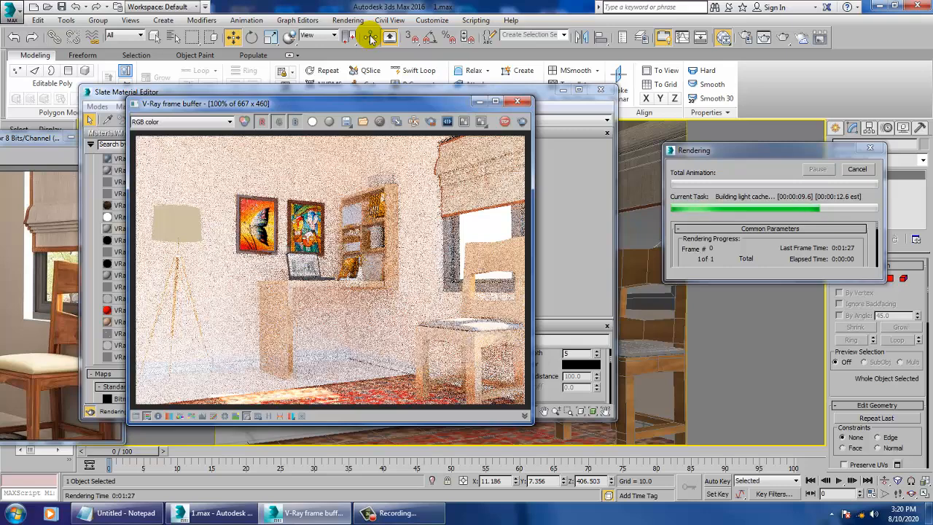
pyautogui.click(505, 121)
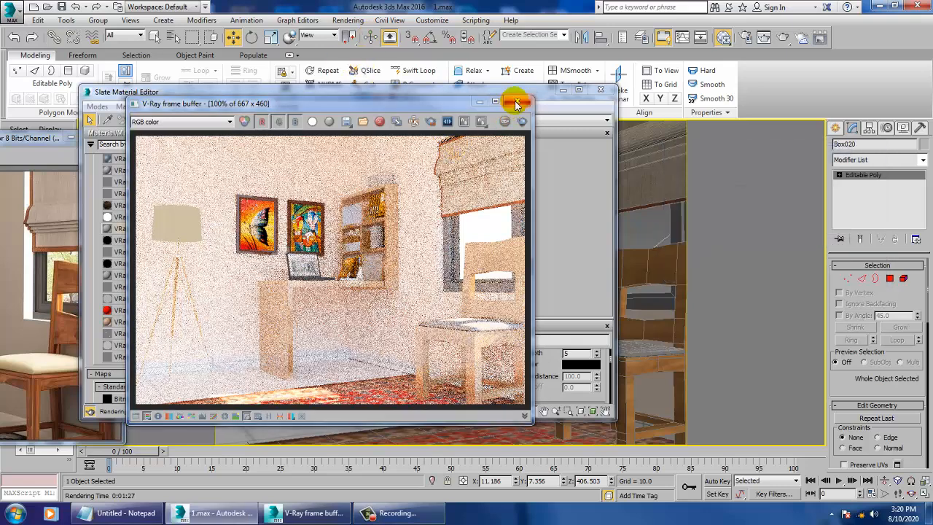
pyautogui.click(515, 103)
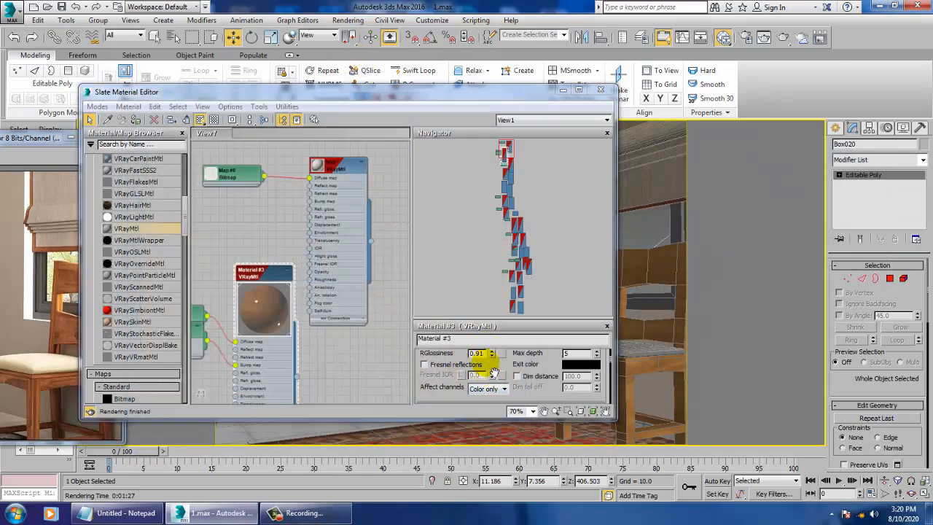
# Set Material #3's reflection glossiness to 0.66 and turn on Fresnel reflections with a Fresnel IOR of 0.2
pyautogui.click(492, 355)
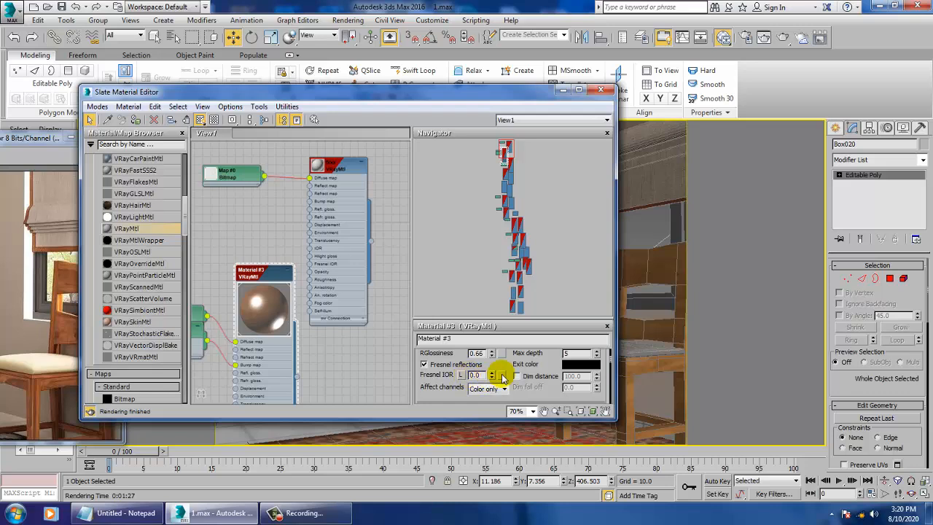
pyautogui.moveTo(500, 371); pyautogui.dragTo(500, 366)
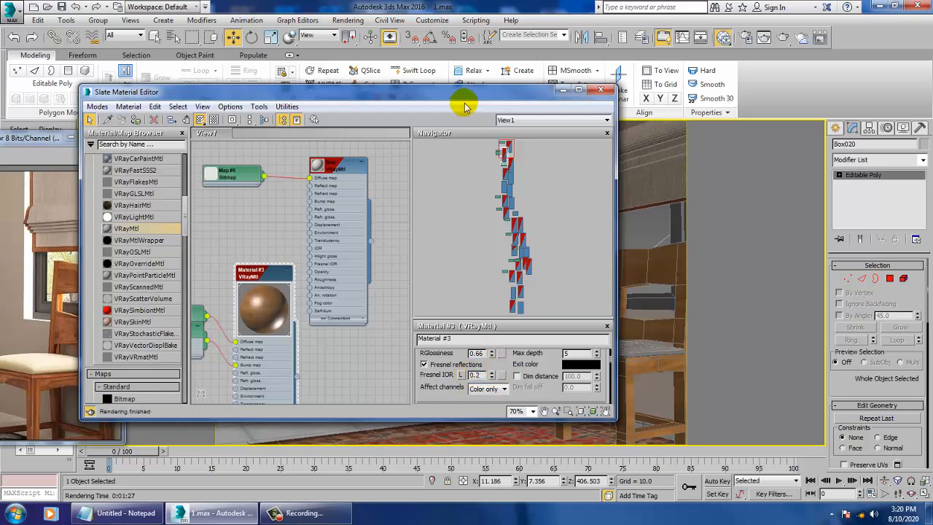
# Render the full scene to check the glossier wood, and close the frame buffer and the material editor
pyautogui.click(348, 20)
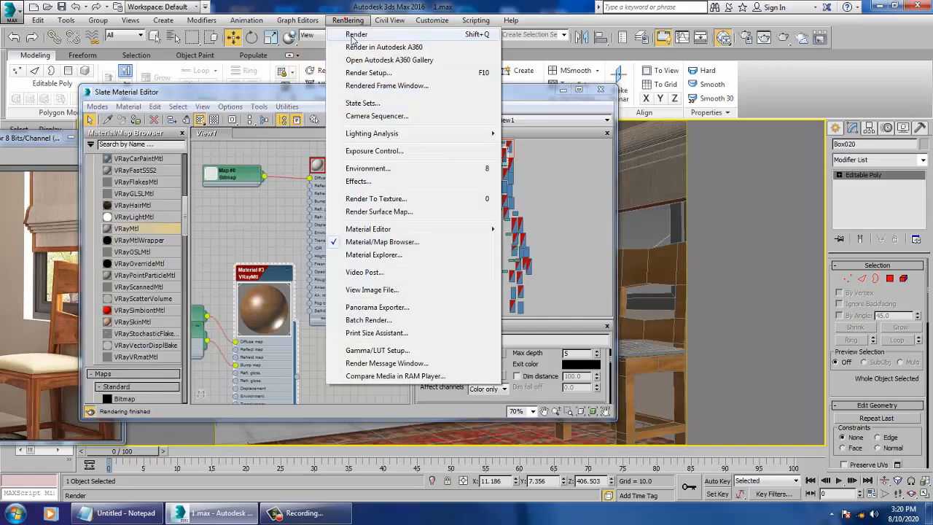
pyautogui.click(354, 35)
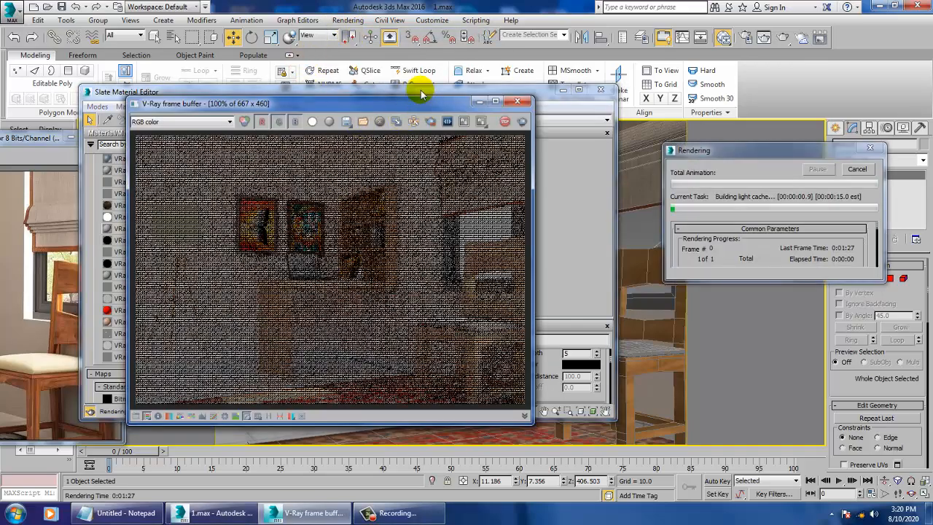
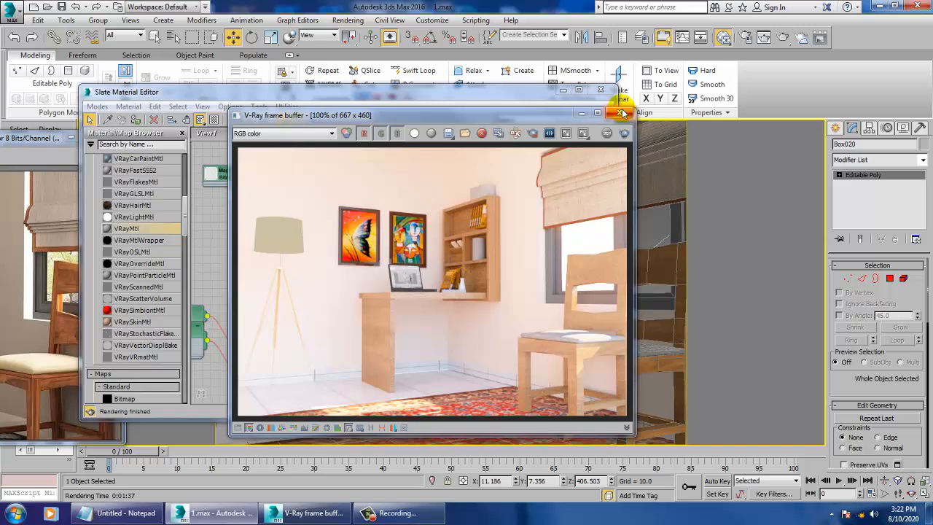
pyautogui.click(620, 114)
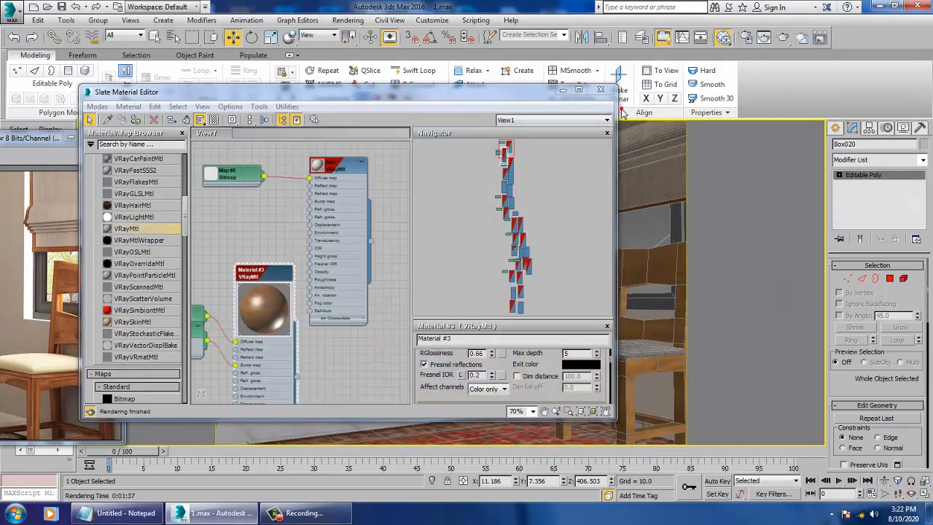
pyautogui.click(603, 90)
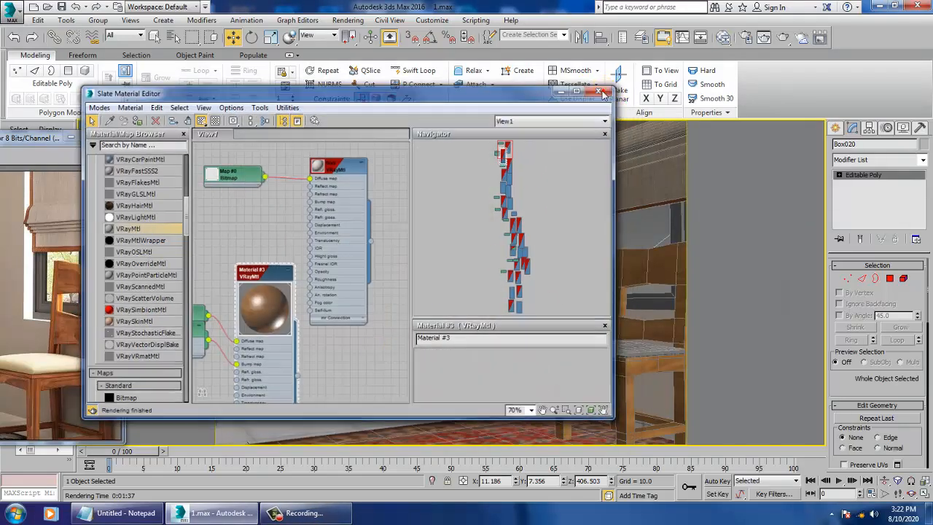
# Select the V-Ray sun outside the room in the perspective view and set its intensity multiplier to 0.06
pyautogui.press('p')
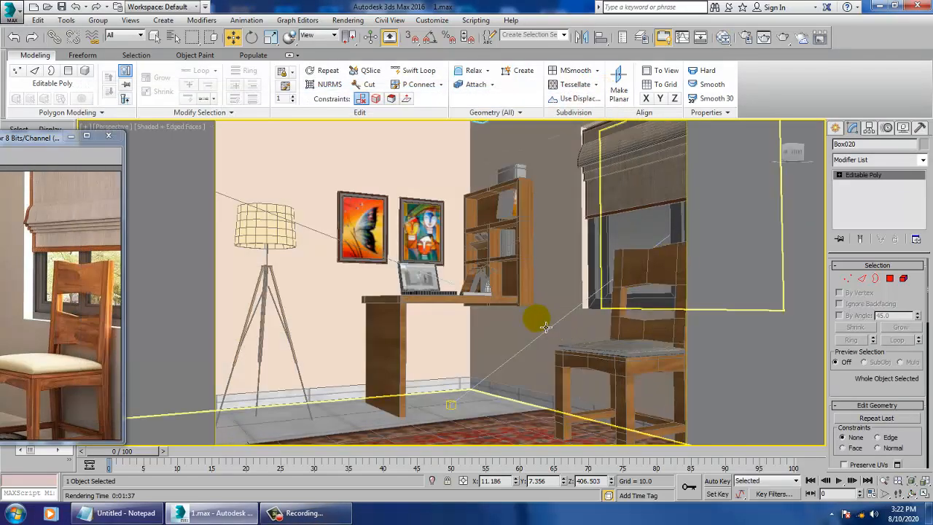
pyautogui.scroll(-5, 543, 327)
pyautogui.moveTo(553, 336); pyautogui.dragTo(387, 433, button='middle')
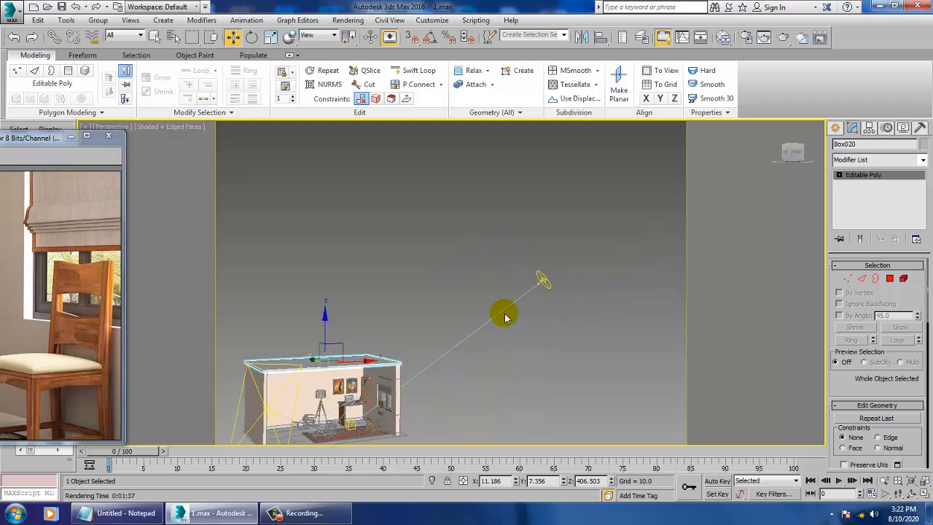
pyautogui.click(546, 275)
pyautogui.moveTo(556, 269); pyautogui.dragTo(552, 260)
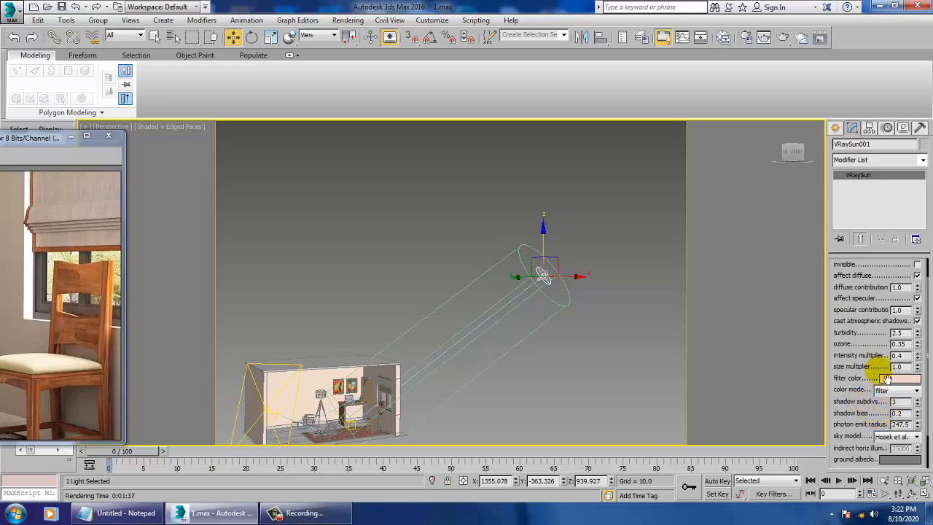
pyautogui.doubleClick(899, 356)
pyautogui.write('0.06')
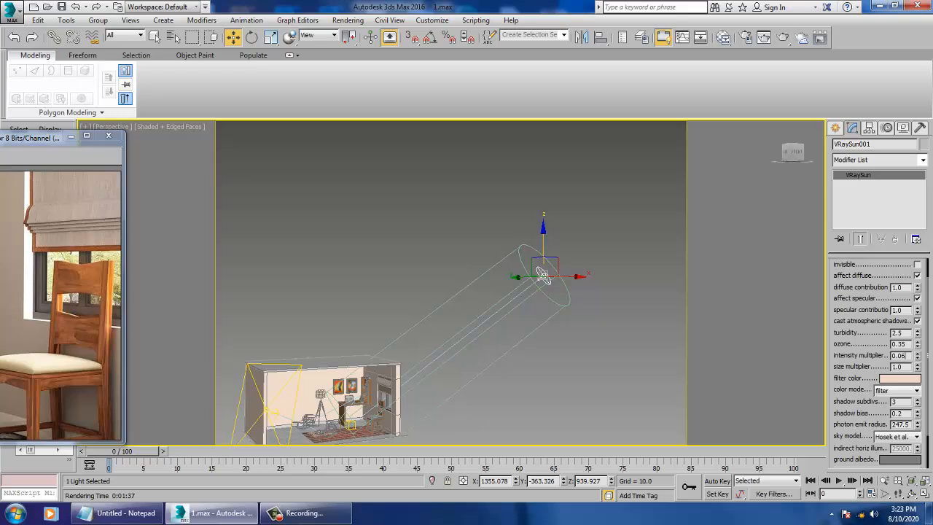
# Locate the wall & ceiling material in the material editor's node view and open its parameters
pyautogui.moveTo(381, 308); pyautogui.dragTo(410, 255, button='middle')
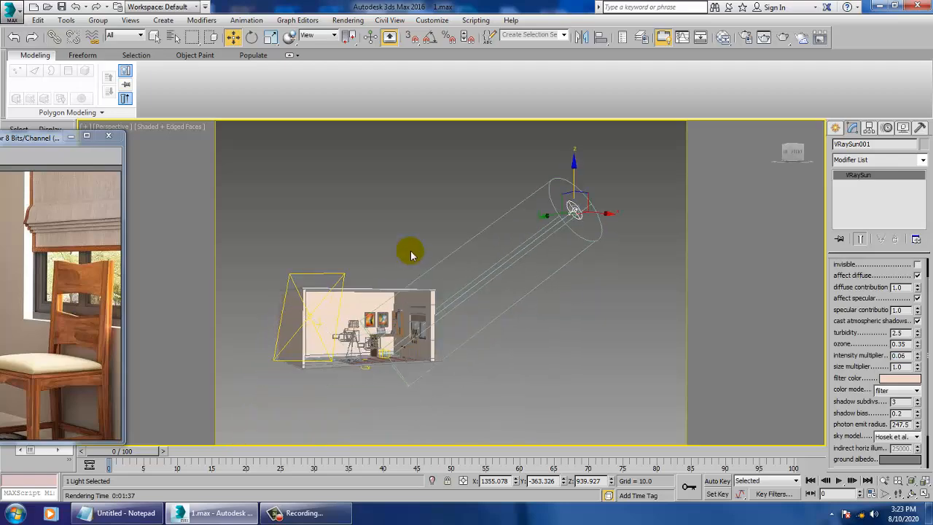
pyautogui.press('m')
pyautogui.scroll(-3, 261, 292)
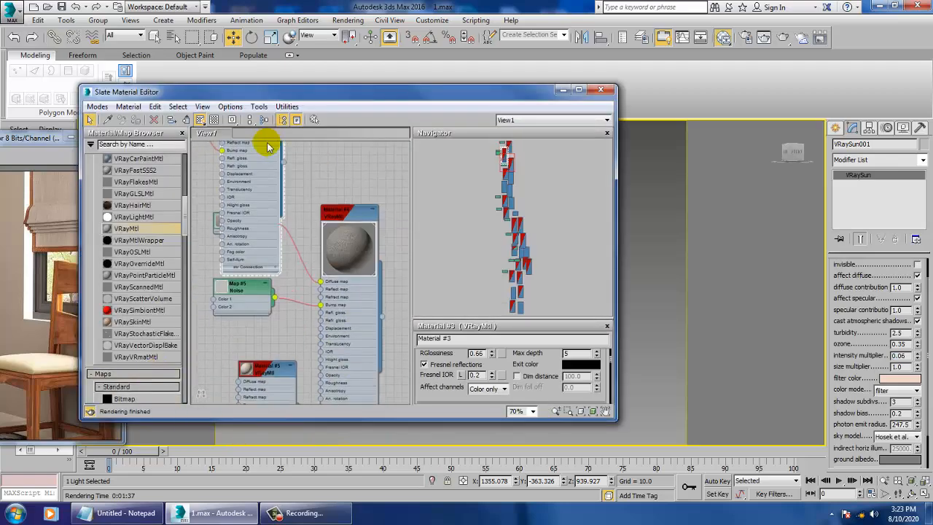
pyautogui.scroll(5, 302, 318)
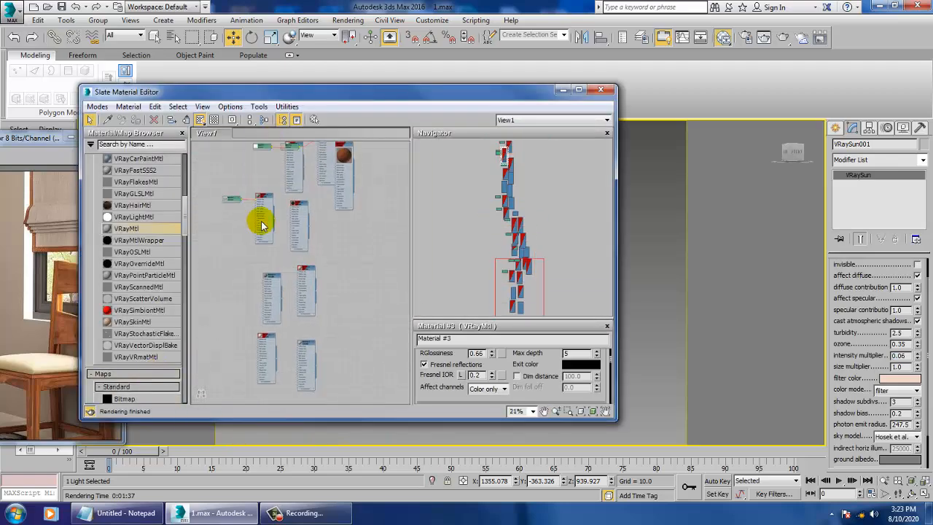
pyautogui.scroll(8, 302, 261)
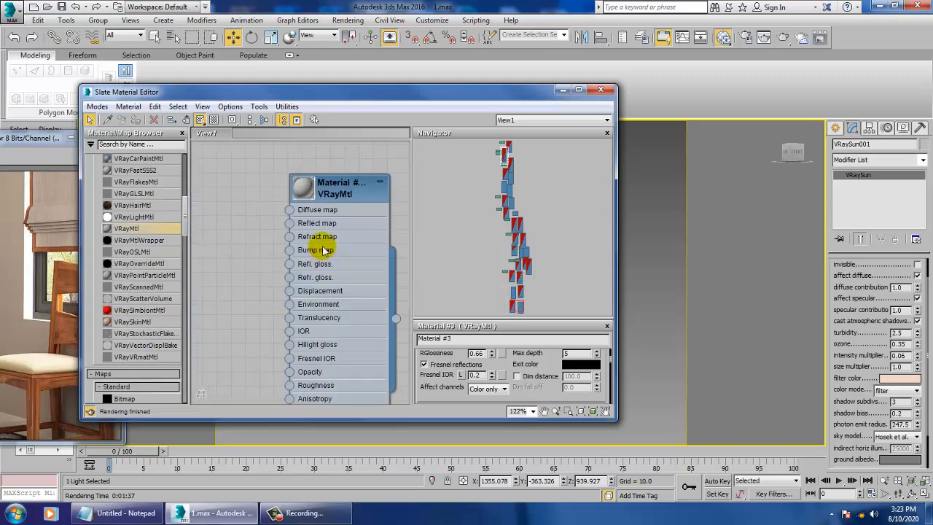
pyautogui.doubleClick(325, 197)
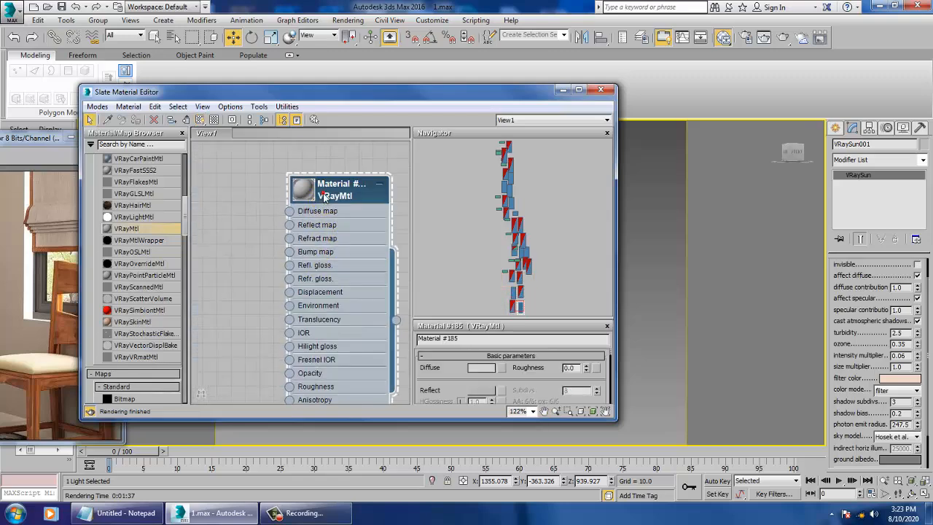
pyautogui.moveTo(301, 229); pyautogui.dragTo(343, 352, button='middle')
pyautogui.scroll(-3, 320, 295)
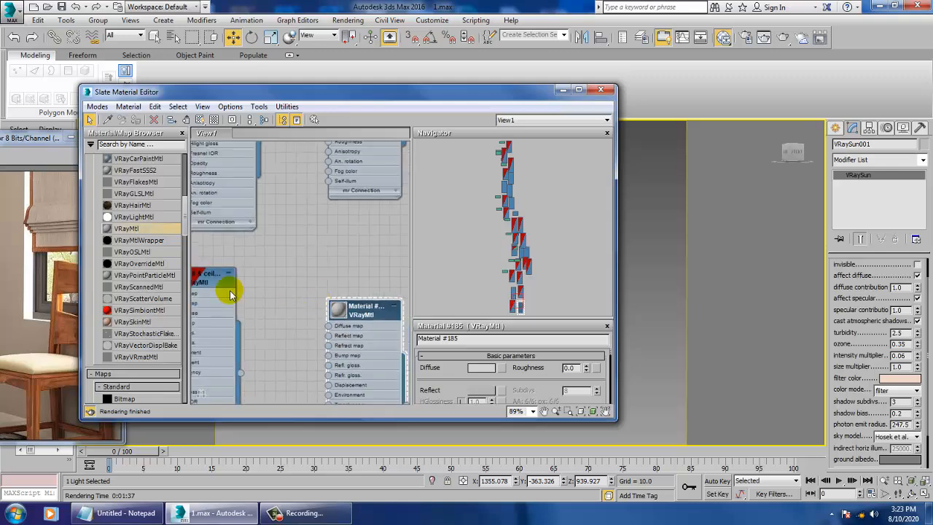
pyautogui.moveTo(228, 294); pyautogui.dragTo(380, 264, button='middle')
pyautogui.doubleClick(343, 247)
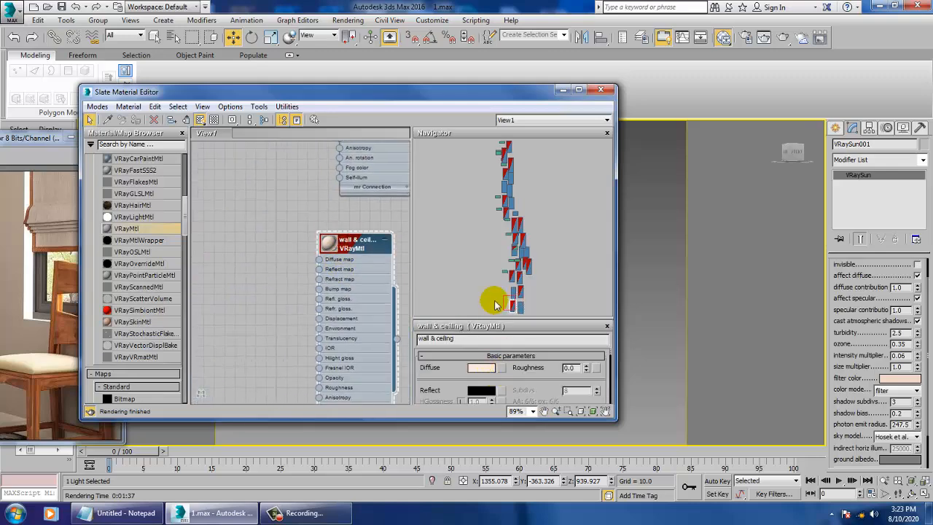
# Assign a Noise map to the bump slot of the wall & ceiling material
pyautogui.moveTo(469, 324); pyautogui.dragTo(469, 205)
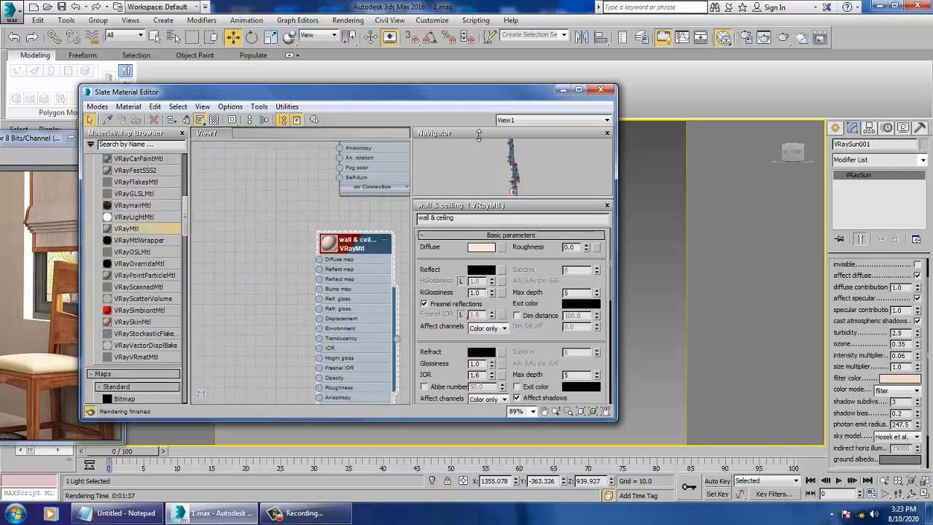
pyautogui.scroll(-5, 541, 348)
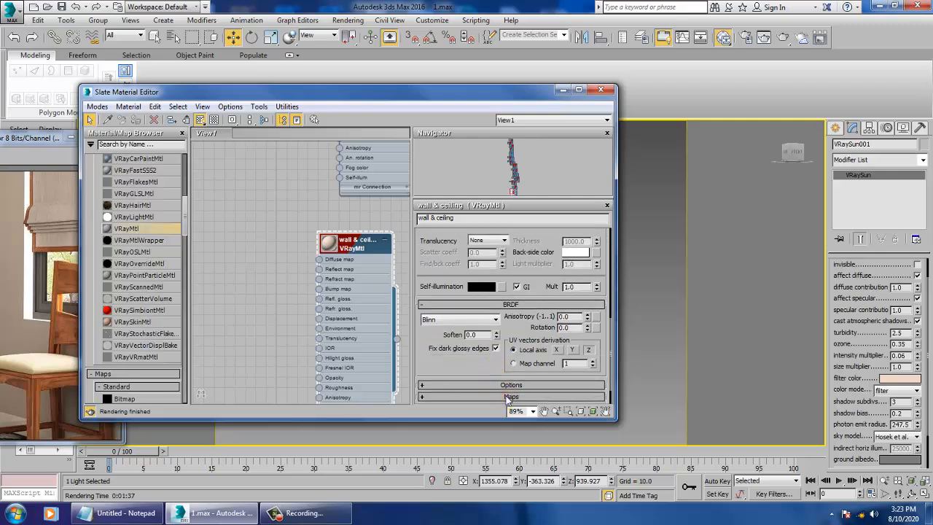
pyautogui.click(509, 396)
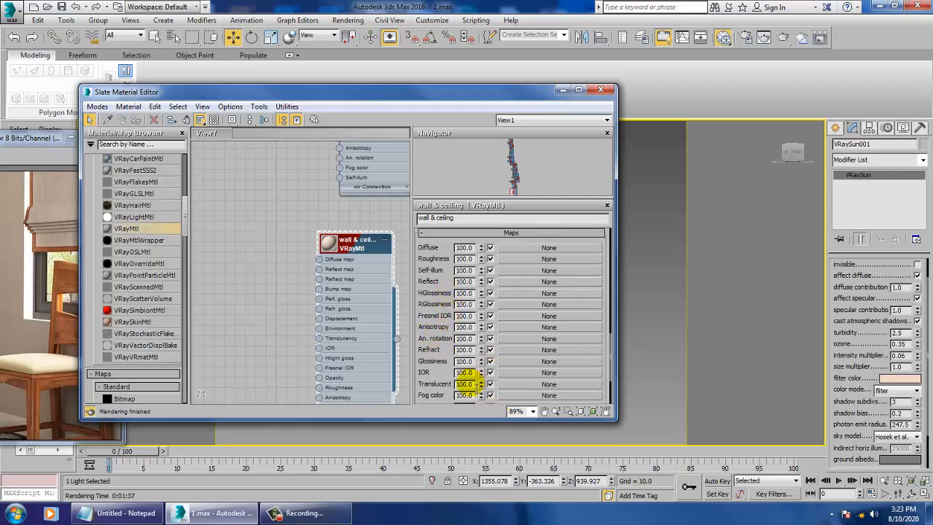
pyautogui.scroll(-3, 458, 315)
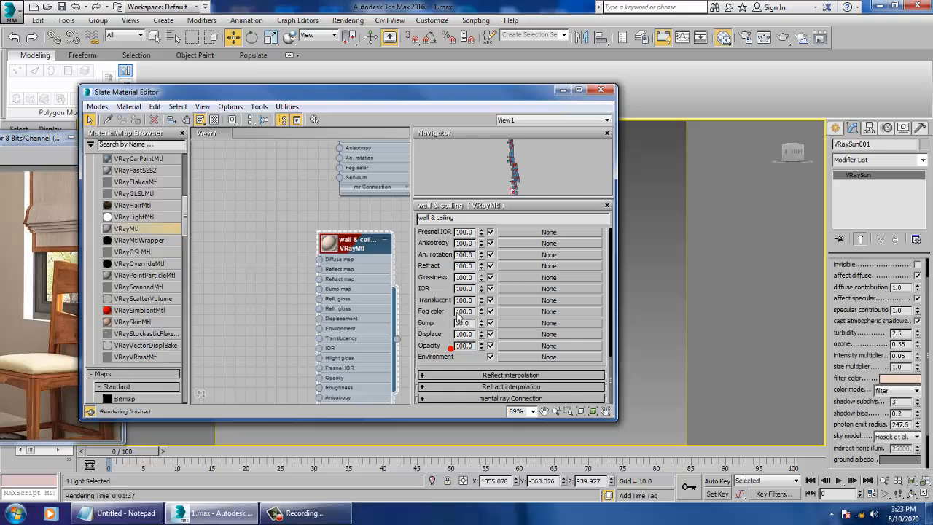
pyautogui.click(529, 323)
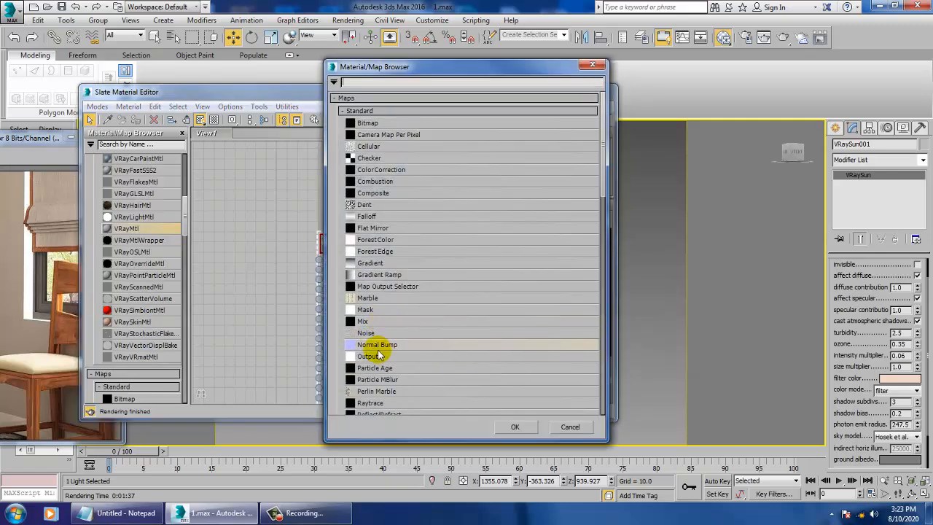
pyautogui.doubleClick(366, 333)
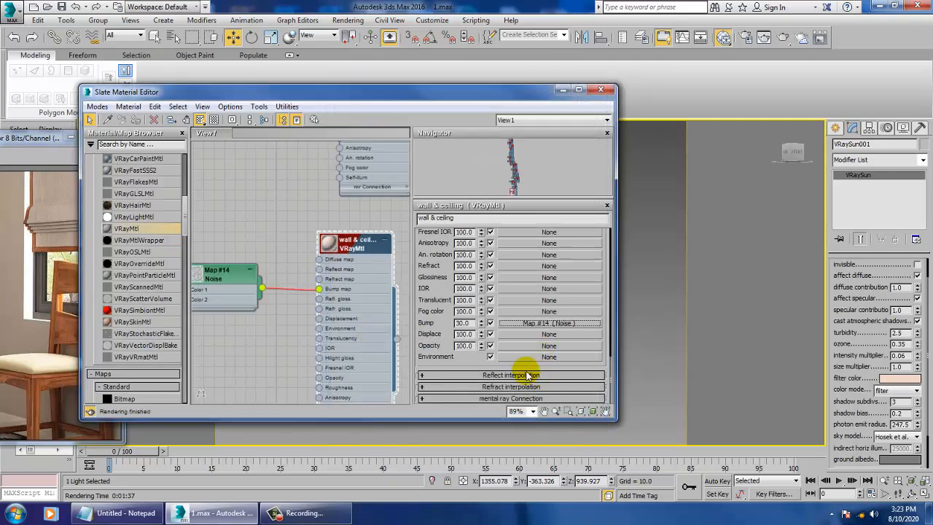
# Set the wall bump's Noise map to Fractal type with a size of 0.4, and minimize the material editor
pyautogui.click(548, 322)
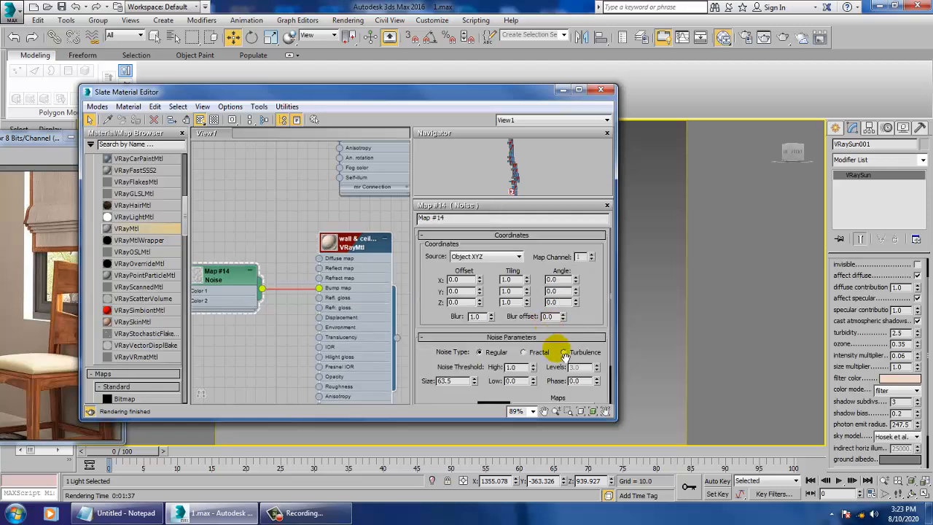
pyautogui.click(524, 352)
pyautogui.doubleClick(461, 381)
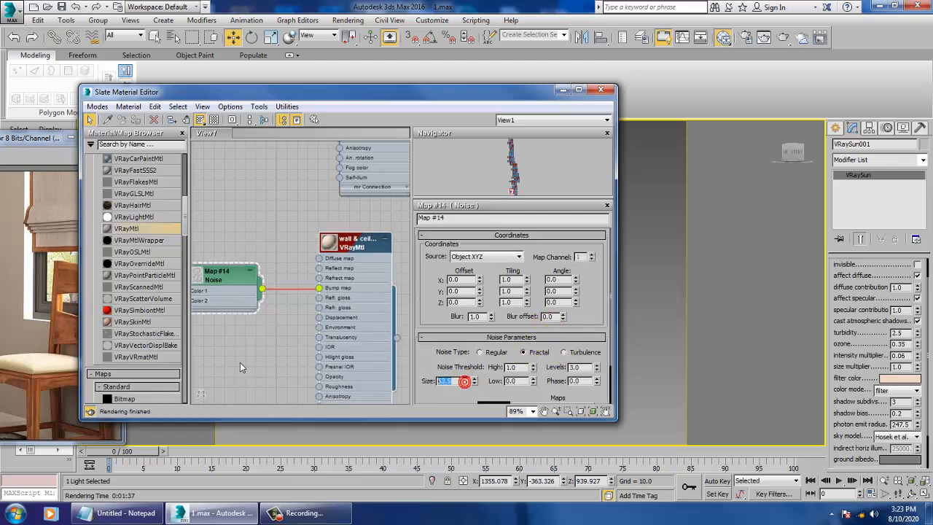
pyautogui.write('0.4')
pyautogui.click(564, 91)
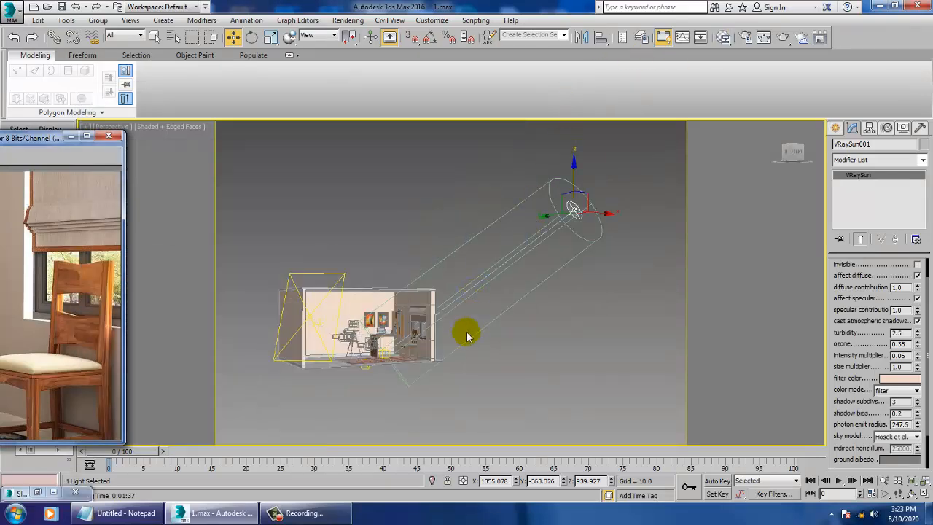
# Move in to the room's interior in the perspective view and select the wooden desk
pyautogui.moveTo(467, 335); pyautogui.dragTo(527, 330, button='middle')
pyautogui.scroll(5, 493, 342)
pyautogui.scroll(-2, 460, 346)
pyautogui.keyDown('alt'); pyautogui.moveTo(458, 347); pyautogui.dragTo(479, 340, button='middle'); pyautogui.keyUp('alt')
pyautogui.scroll(4, 479, 340)
pyautogui.click(329, 332)
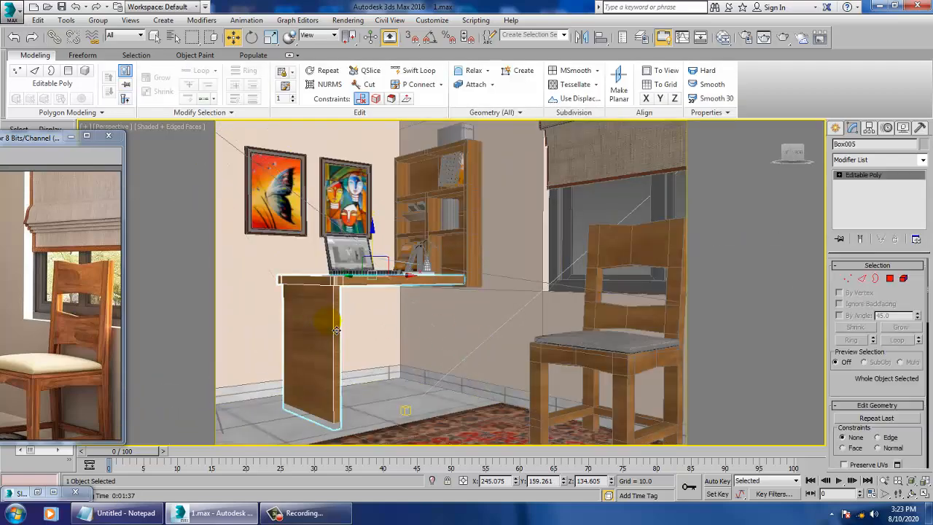
# Find the wood material, Material #3, in the material editor's node view and open its parameters
pyautogui.press('m')
pyautogui.scroll(-5, 277, 306)
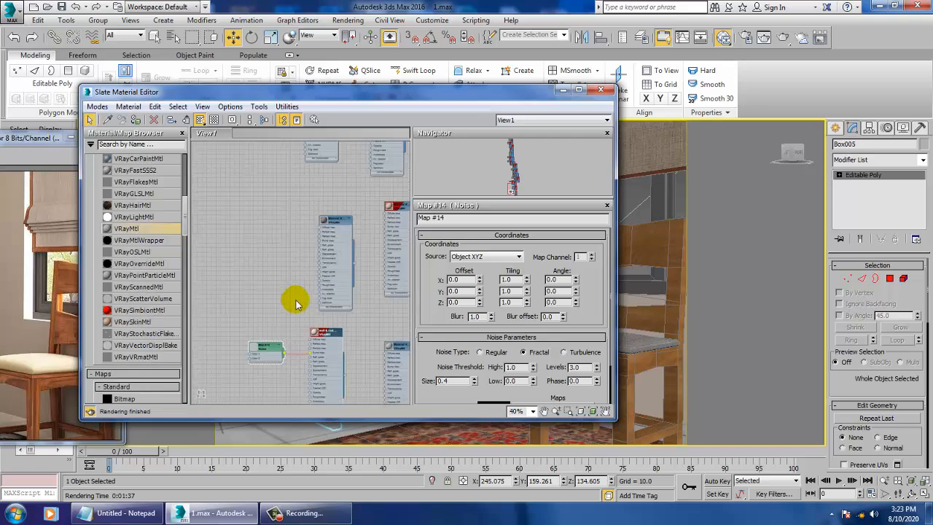
pyautogui.scroll(6, 308, 290)
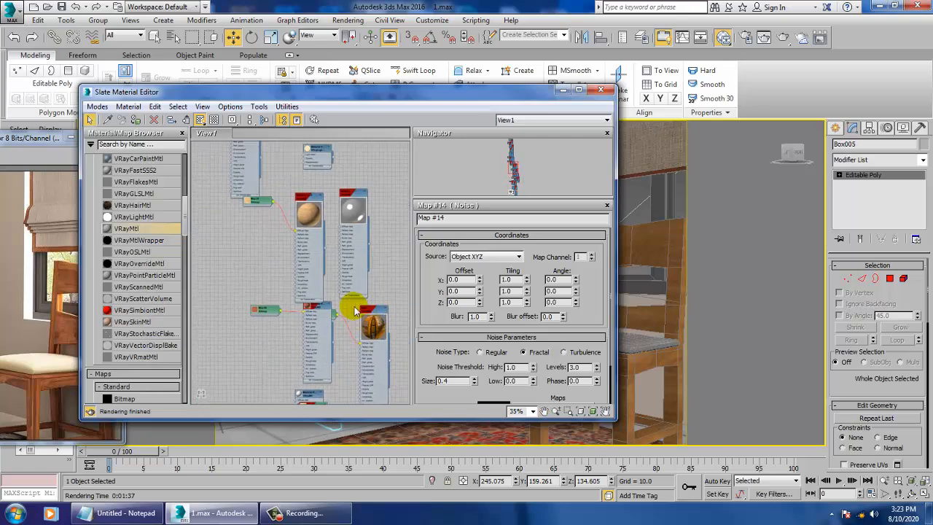
pyautogui.scroll(9, 357, 341)
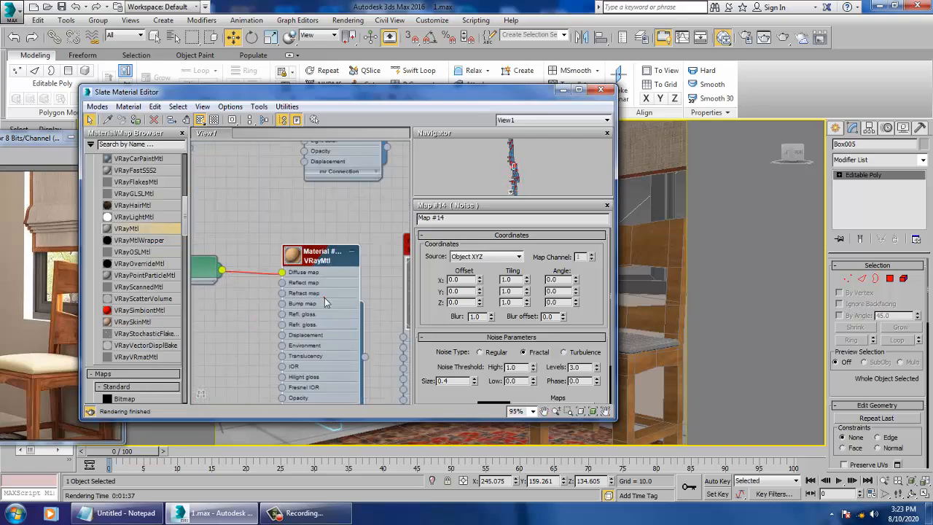
pyautogui.doubleClick(325, 255)
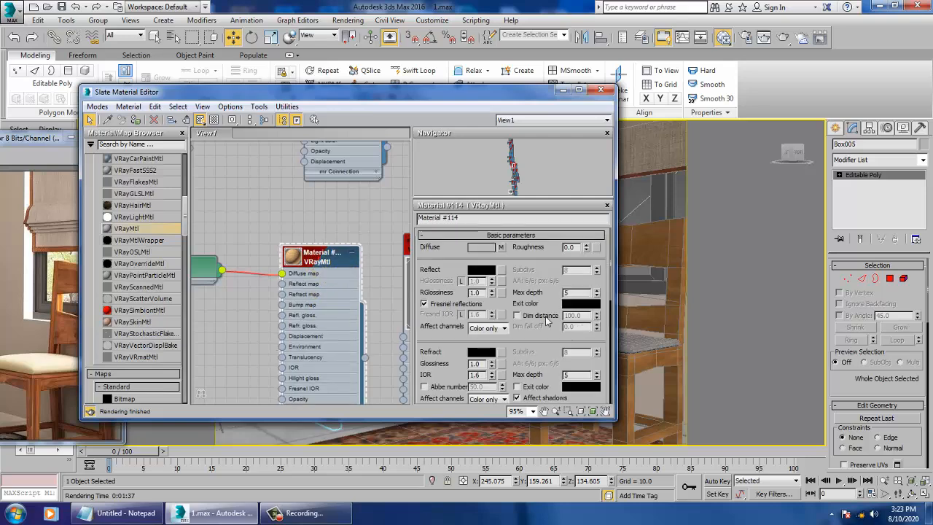
pyautogui.moveTo(325, 285); pyautogui.dragTo(327, 362, button='middle')
pyautogui.scroll(-3, 329, 313)
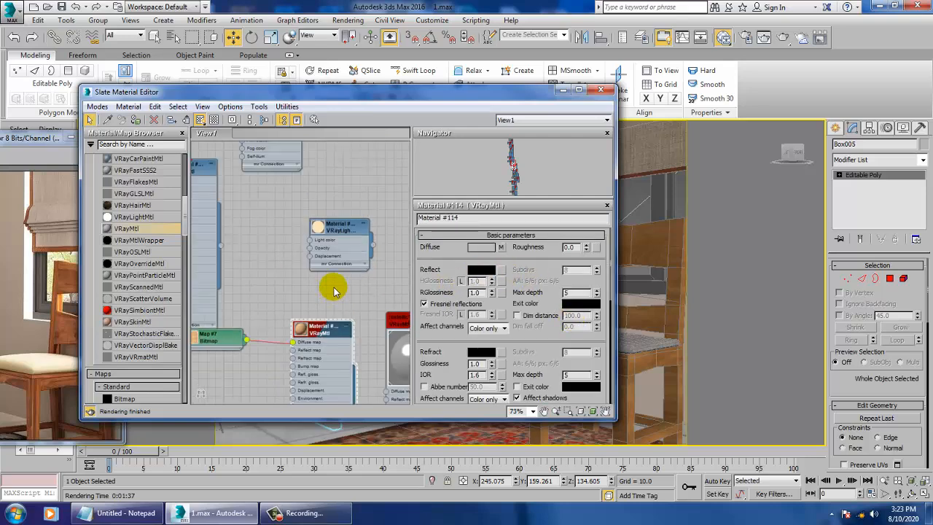
pyautogui.moveTo(295, 211); pyautogui.dragTo(306, 332, button='middle')
pyautogui.scroll(-7, 313, 315)
pyautogui.moveTo(219, 170); pyautogui.dragTo(287, 323, button='middle')
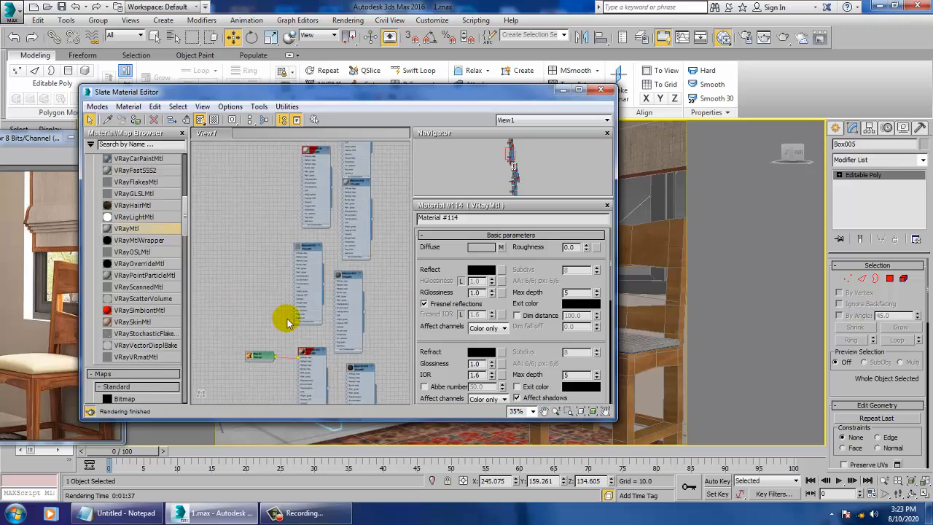
pyautogui.scroll(-2, 310, 233)
pyautogui.moveTo(310, 237); pyautogui.dragTo(320, 315, button='middle')
pyautogui.scroll(7, 320, 315)
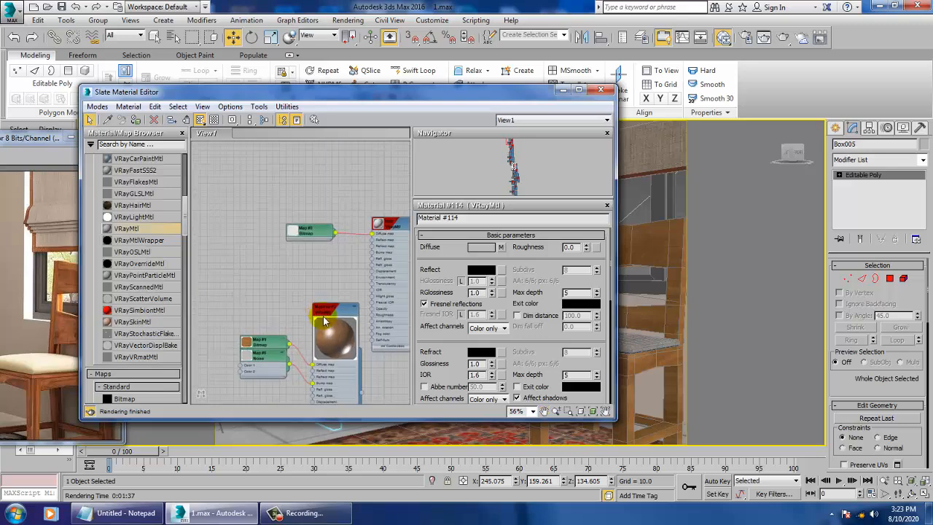
pyautogui.doubleClick(339, 306)
# Set Material #3's Fresnel IOR to 1.6
pyautogui.scroll(-3, 481, 298)
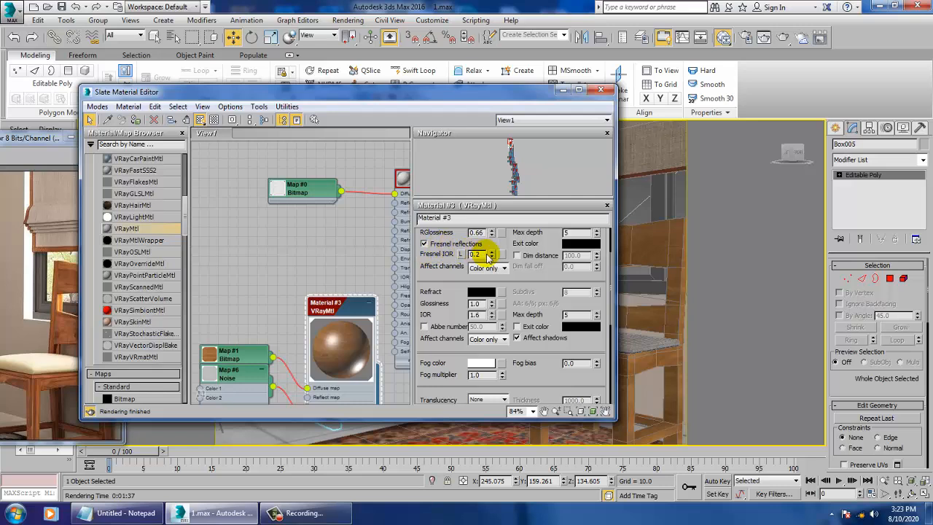
pyautogui.write('1')
pyautogui.click(426, 205)
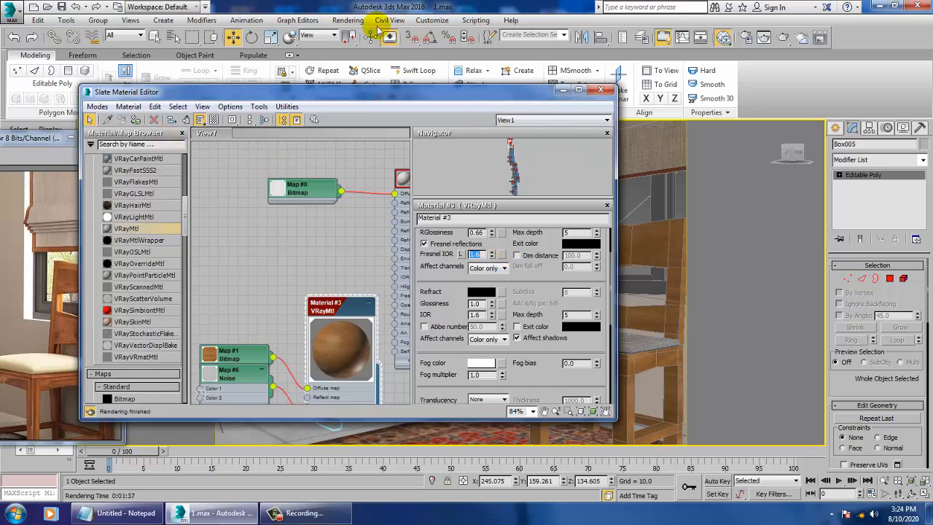
# Switch the viewport to PhysCamera002 and render the scene with the updated wall and wood materials
pyautogui.click(659, 325)
pyautogui.press('c')
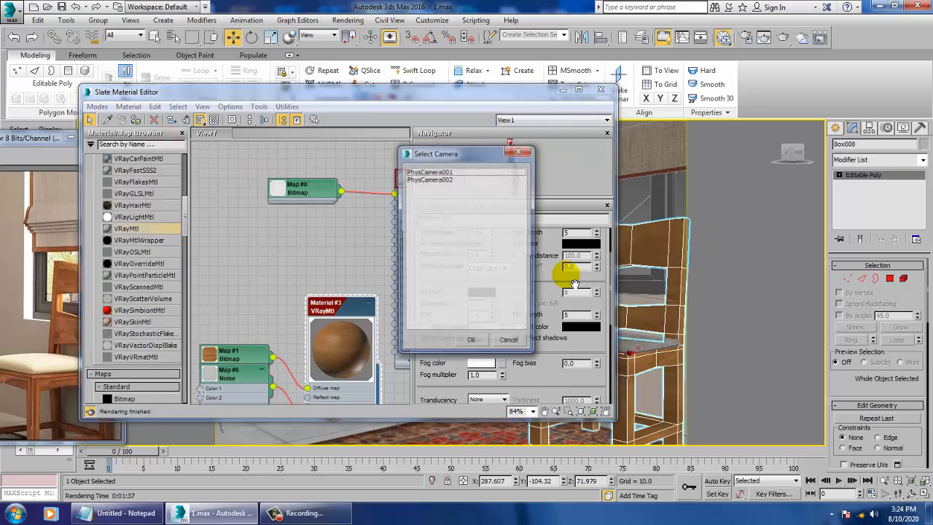
pyautogui.doubleClick(448, 178)
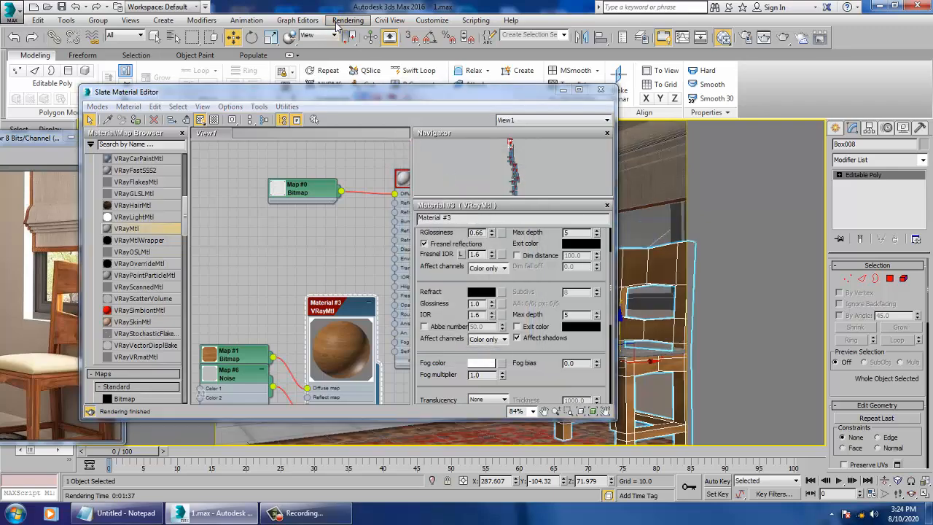
pyautogui.click(348, 20)
pyautogui.click(346, 32)
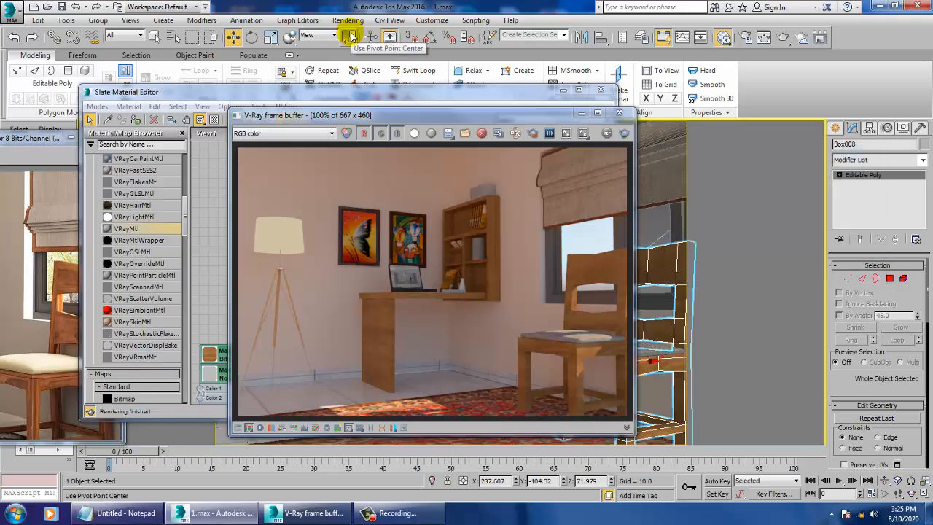
# Inspect the rendered wall and furniture up close, and close the frame buffer and the material editor
pyautogui.scroll(2, 500, 361)
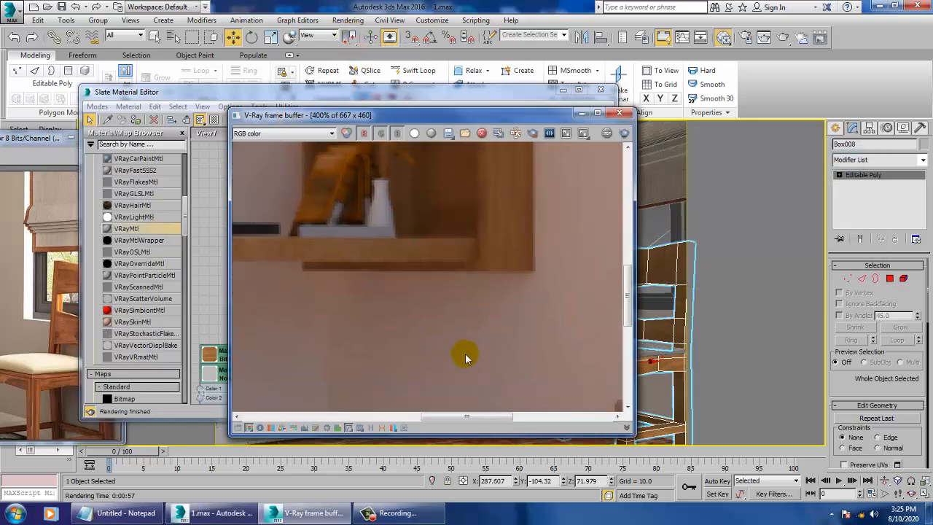
pyautogui.scroll(-4, 466, 354)
pyautogui.scroll(2, 475, 355)
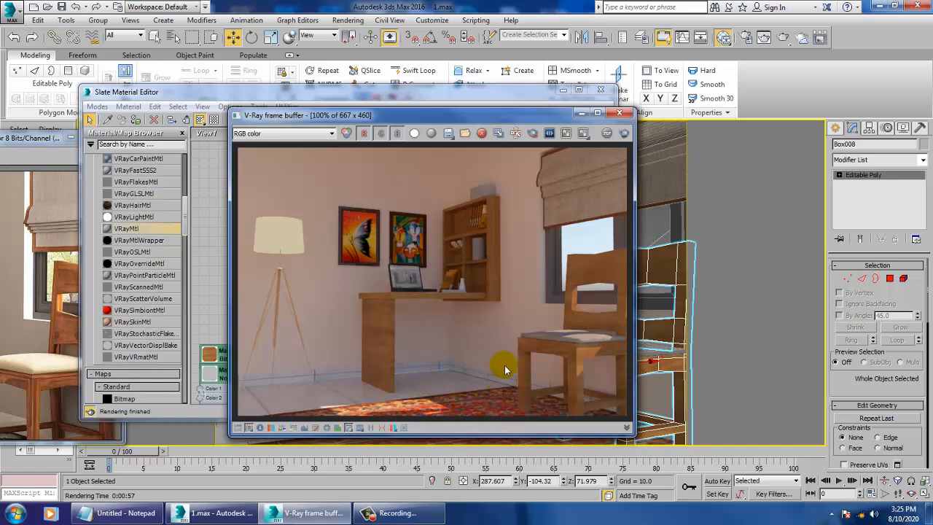
pyautogui.click(620, 115)
pyautogui.click(601, 89)
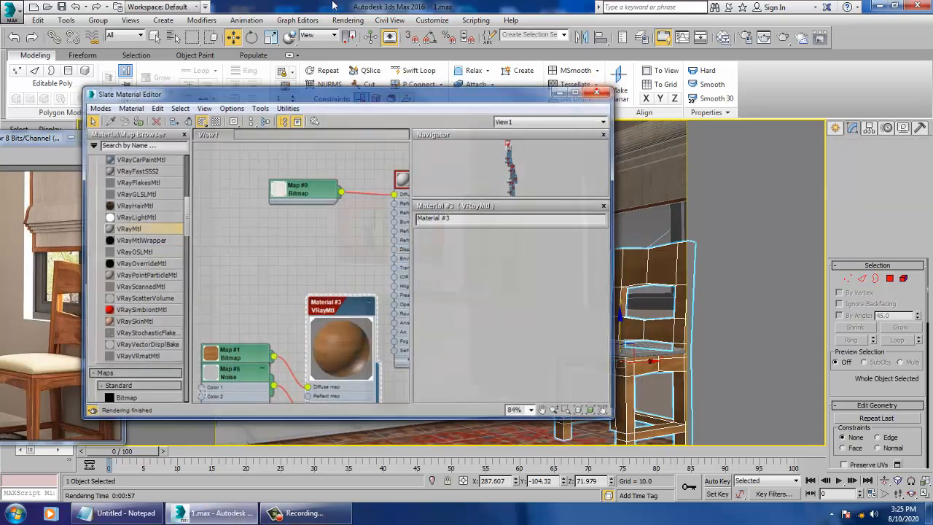
# Enable the GI environment in the V-Ray render settings, and run a brief test render of PhysCamera002
pyautogui.click(349, 21)
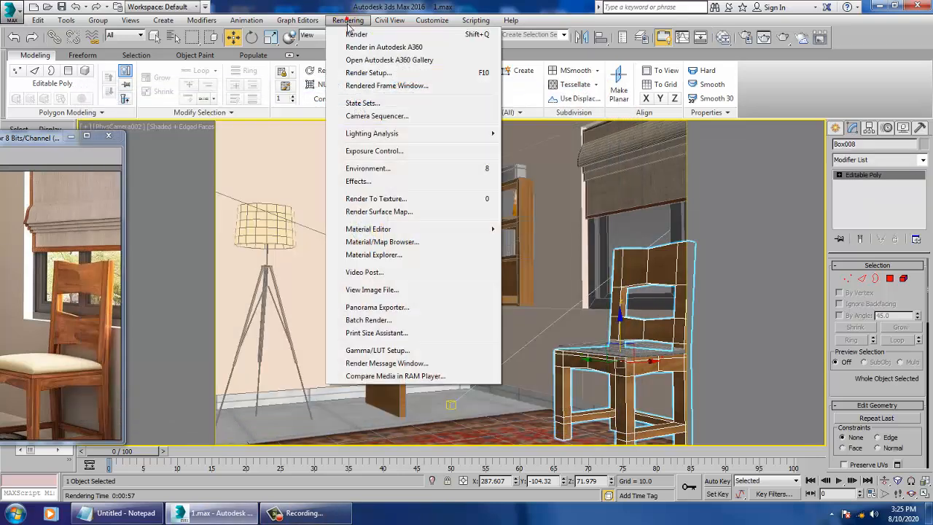
pyautogui.click(375, 73)
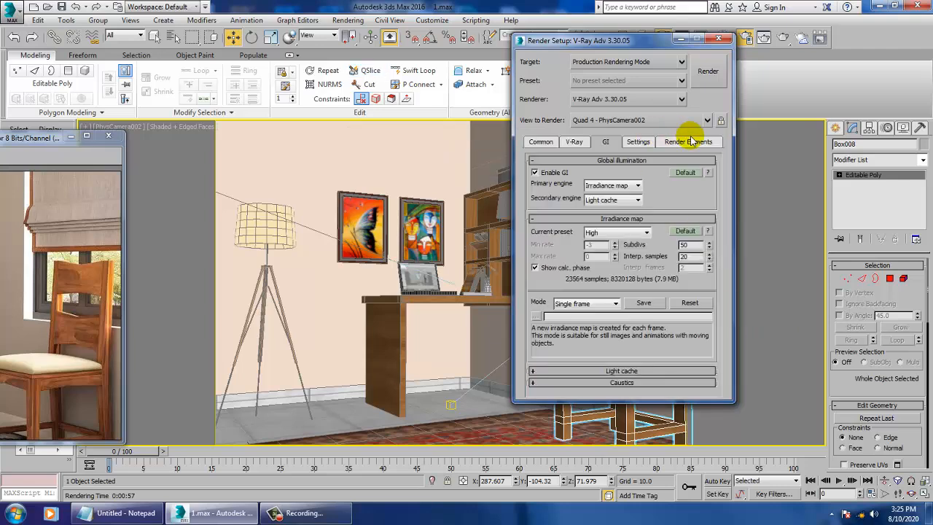
pyautogui.click(575, 141)
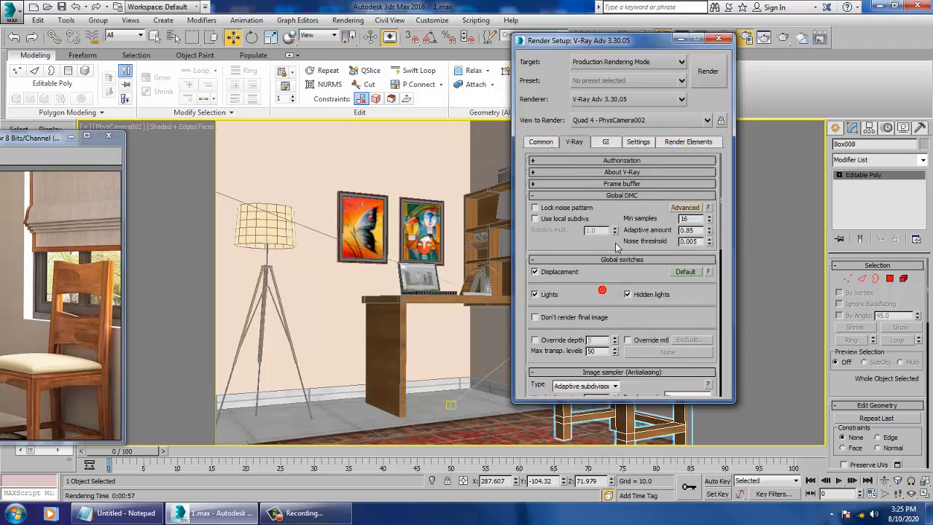
pyautogui.scroll(-5, 579, 255)
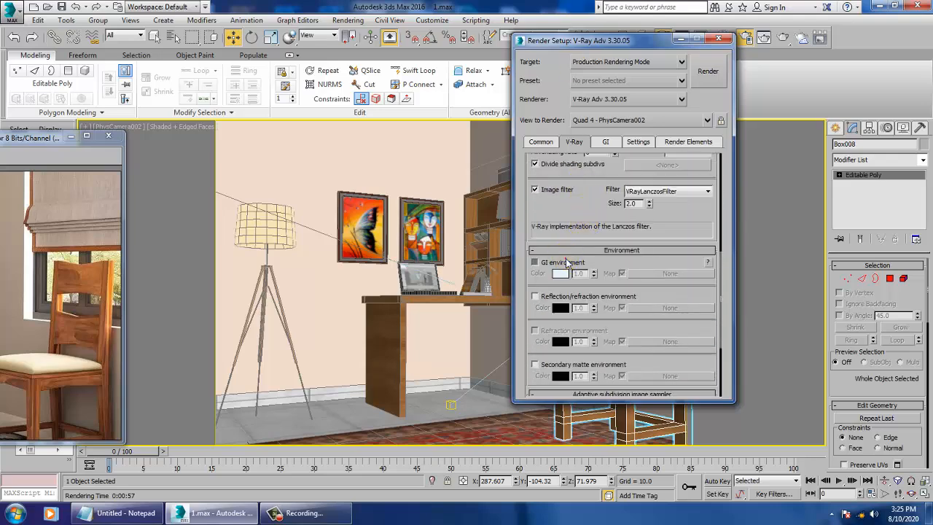
pyautogui.click(707, 73)
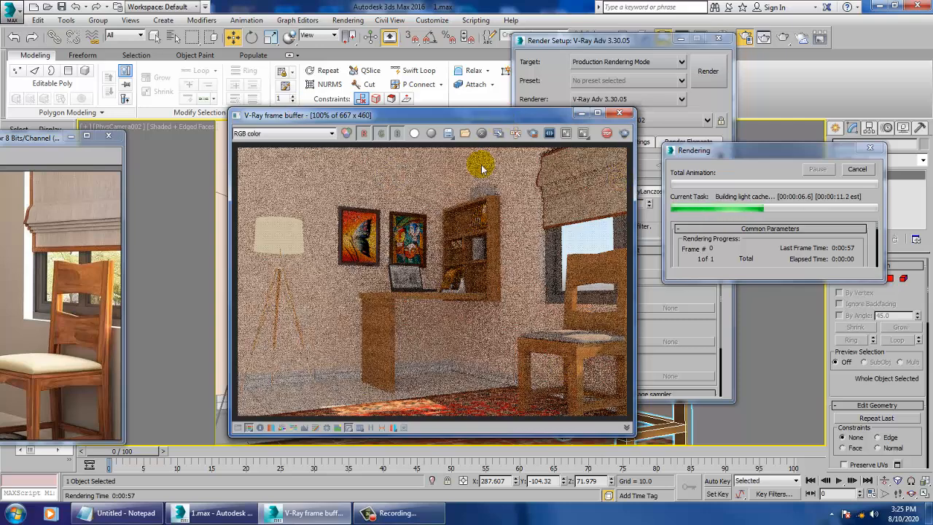
pyautogui.click(606, 133)
pyautogui.click(619, 113)
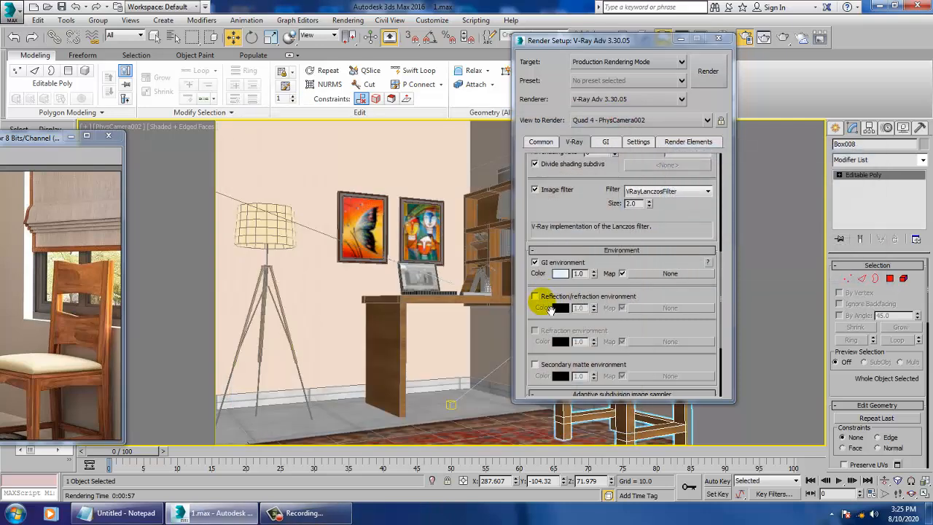
# Try a short test render with the reflection/refraction environment enabled, and stop it
pyautogui.click(707, 71)
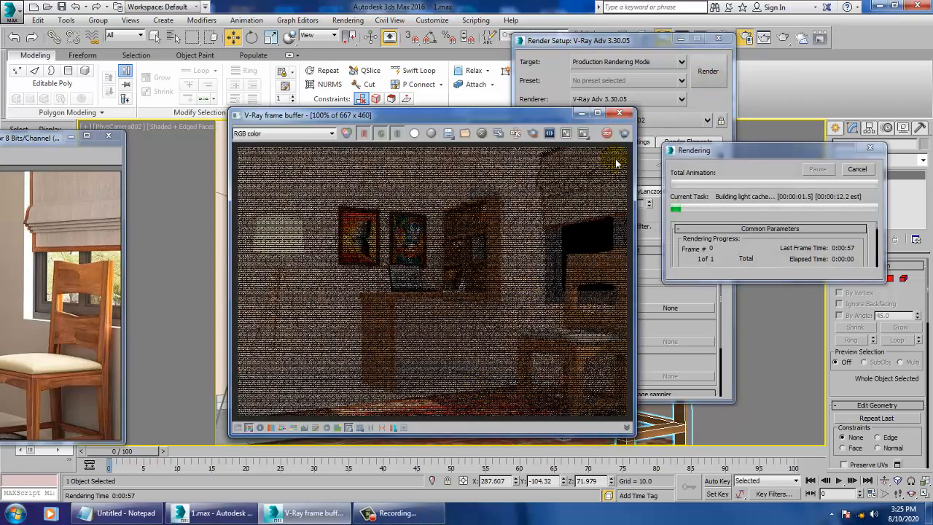
pyautogui.click(607, 133)
pyautogui.click(619, 116)
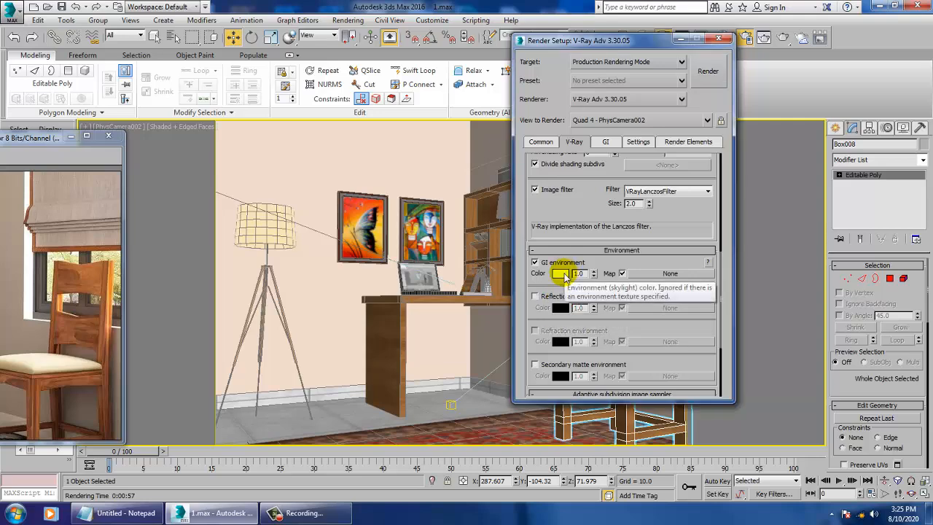
# Choose a Bitmap as the map for the GI environment
pyautogui.click(663, 274)
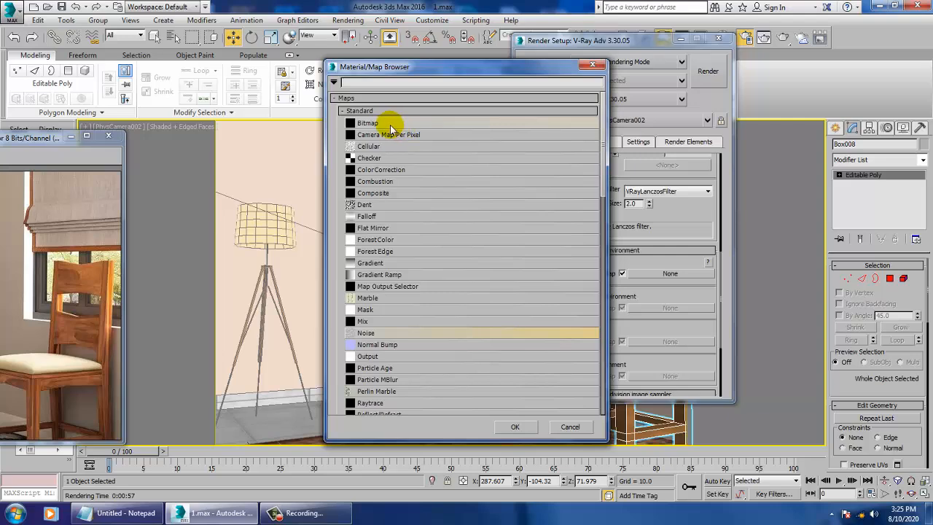
pyautogui.doubleClick(379, 123)
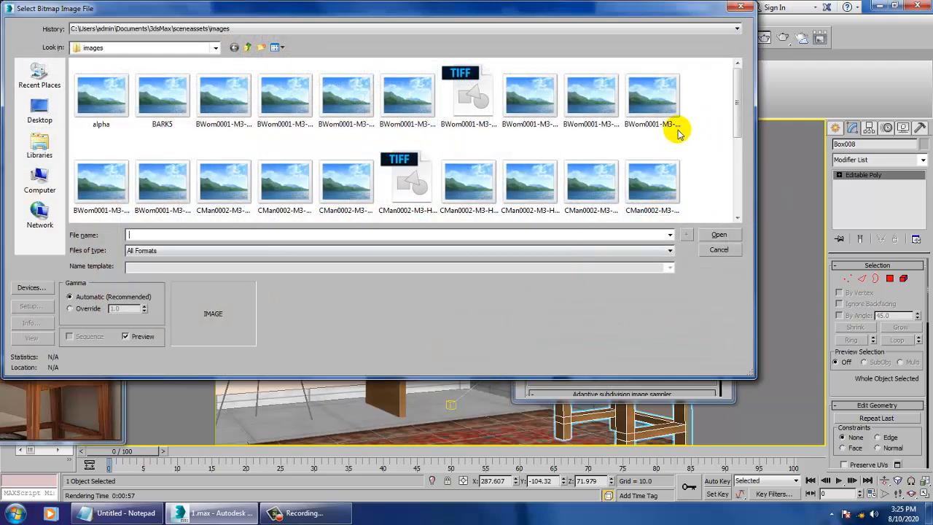
# Preview the images in the default sceneassets images folder, looking for a suitable environment picture
pyautogui.click(94, 93)
pyautogui.click(162, 95)
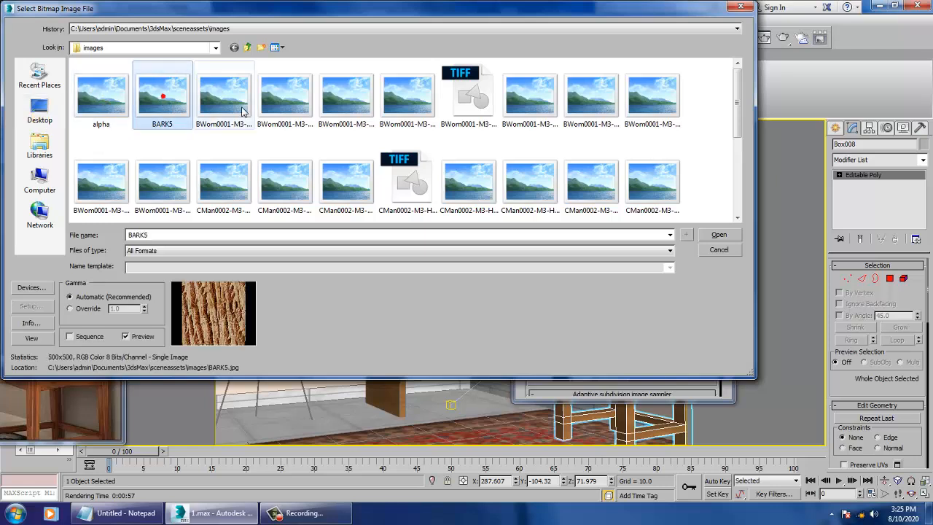
pyautogui.click(227, 108)
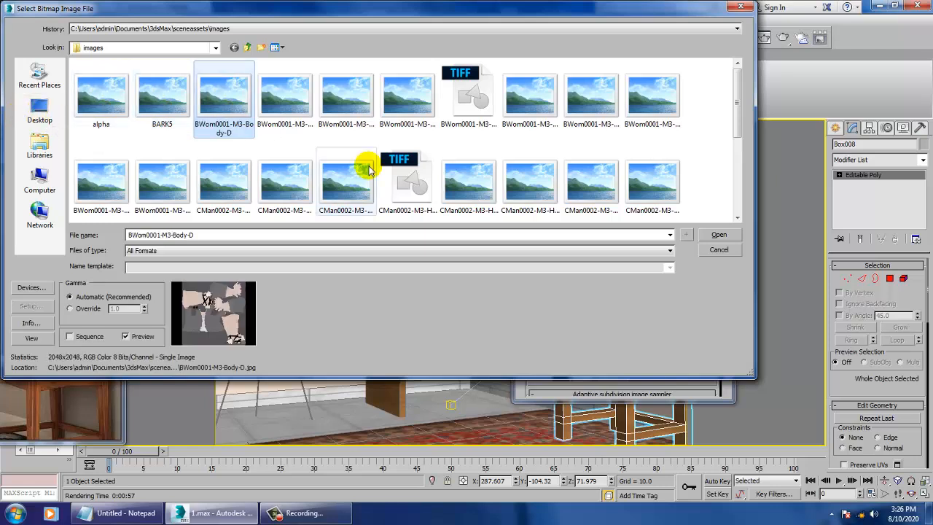
pyautogui.press('Right')
pyautogui.press('Right')
pyautogui.press('Right')
pyautogui.press('Right')
pyautogui.press('Right')
pyautogui.press('Right')
pyautogui.press('Right')
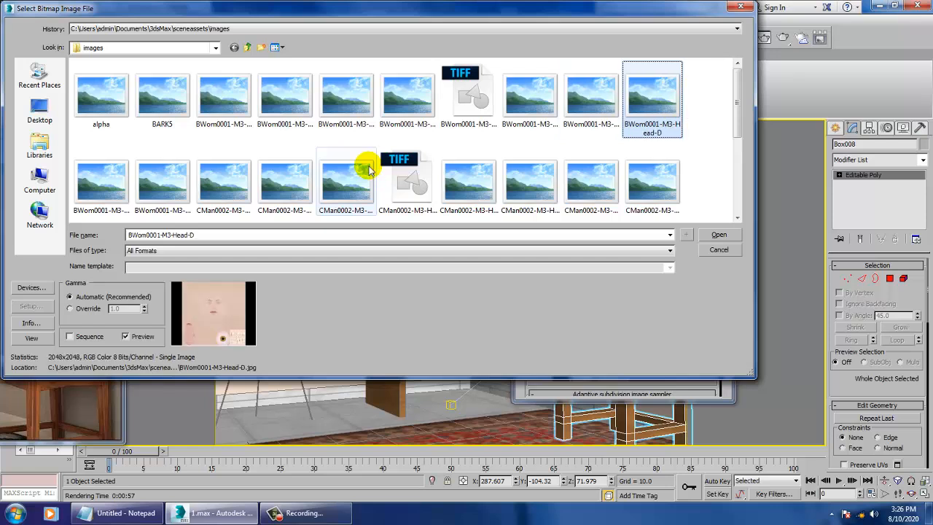
pyautogui.press('Down')
pyautogui.press('Left')
pyautogui.press('Left')
pyautogui.press('Left')
pyautogui.press('Left')
pyautogui.press('Left')
pyautogui.press('Left')
pyautogui.press('Left')
pyautogui.press('Left')
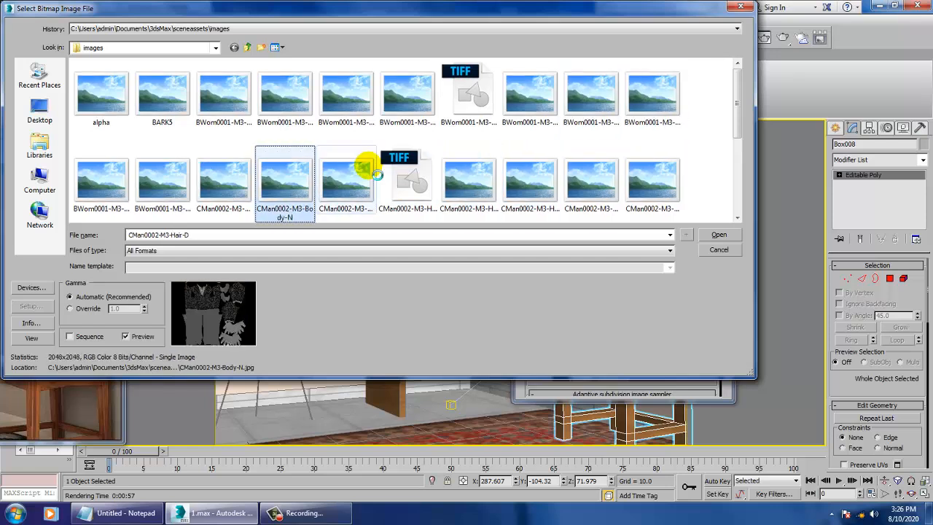
pyautogui.press('Down')
pyautogui.press('Left')
pyautogui.press('Right')
pyautogui.press('Right')
pyautogui.press('Right')
pyautogui.press('Right')
pyautogui.press('Right')
pyautogui.press('Right')
pyautogui.press('Right')
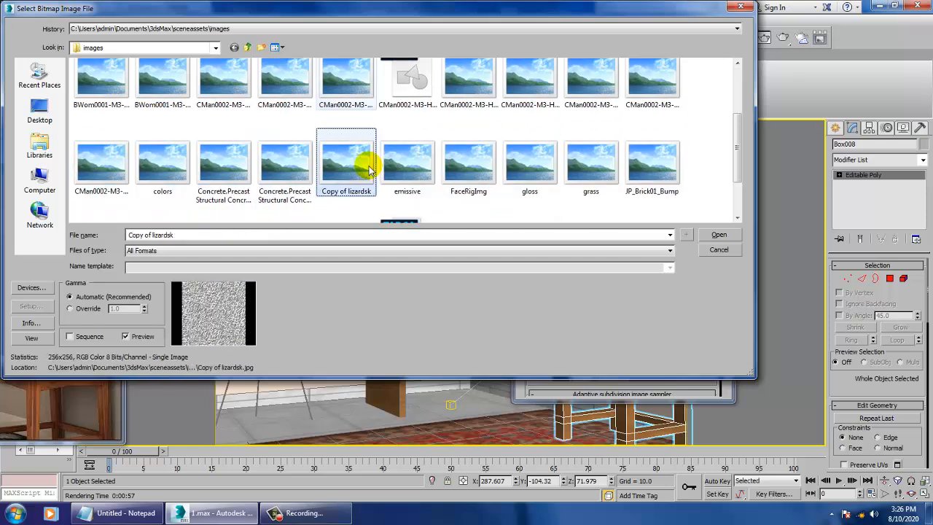
pyautogui.press('Right')
pyautogui.press('Right')
pyautogui.press('Left')
pyautogui.press('Left')
pyautogui.press('Left')
pyautogui.press('Left')
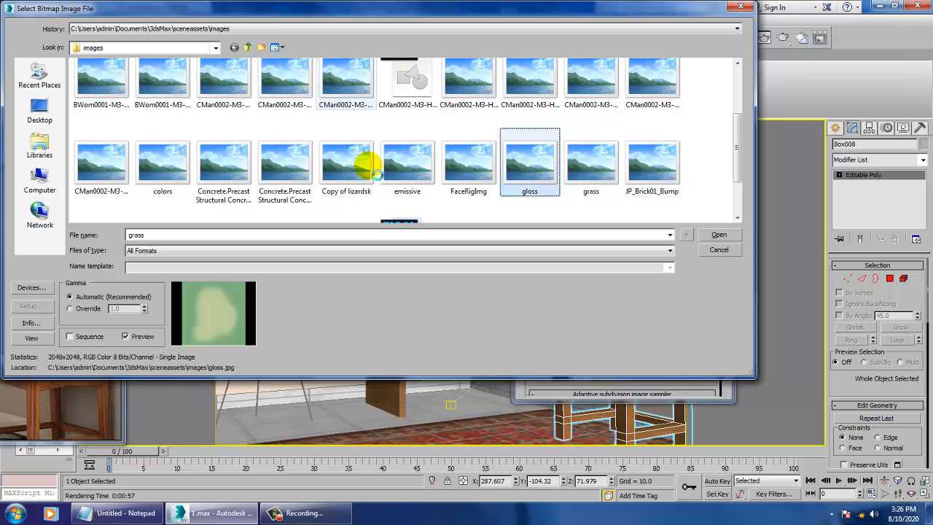
pyautogui.press('Left')
pyautogui.press('Left')
pyautogui.press('Left')
pyautogui.press('Down')
pyautogui.press('Left')
pyautogui.press('Left')
pyautogui.press('Right')
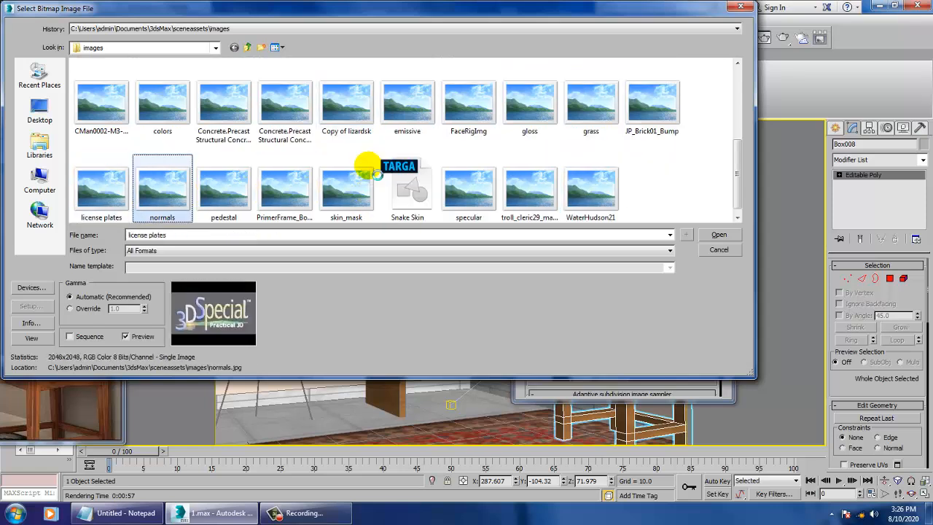
pyautogui.press('Right')
pyautogui.press('Right')
pyautogui.press('Right')
pyautogui.press('Right')
pyautogui.press('Right')
pyautogui.press('Right')
pyautogui.press('Right')
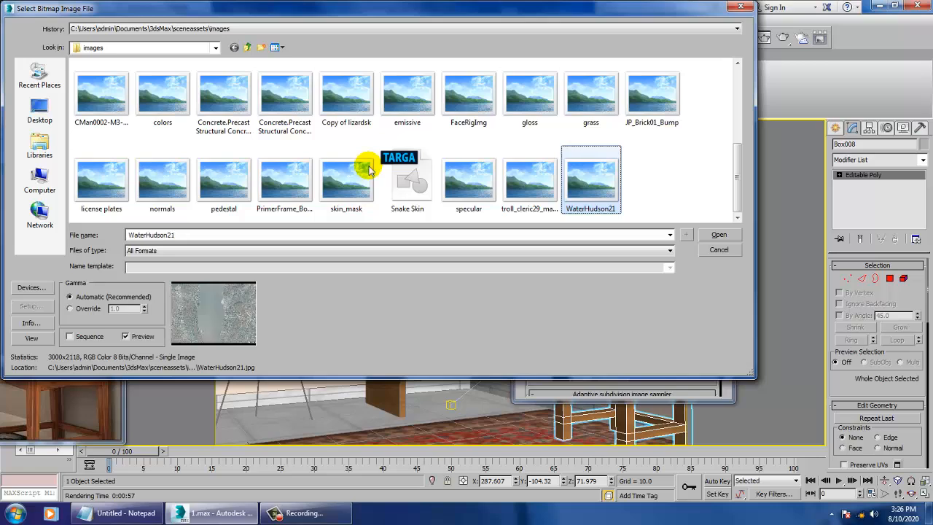
# Load the forest picture Wabakimi_BackcountryForest-900x599 from the desktop as the GI environment bitmap
pyautogui.click(39, 111)
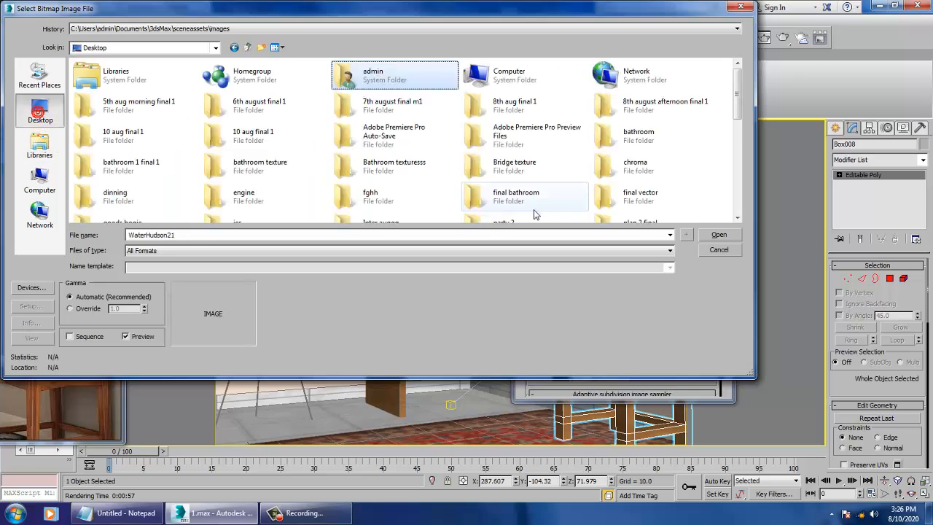
pyautogui.moveTo(737, 96); pyautogui.dragTo(735, 176)
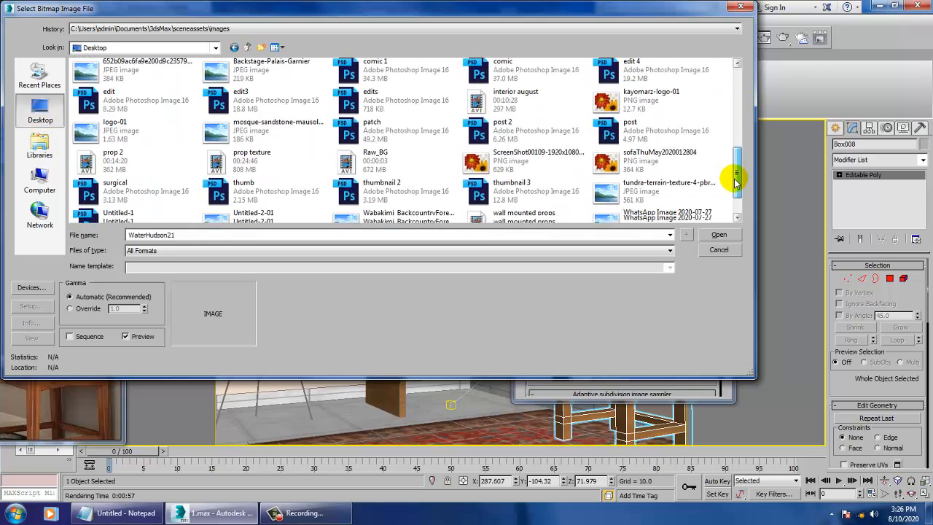
pyautogui.click(640, 166)
pyautogui.click(643, 188)
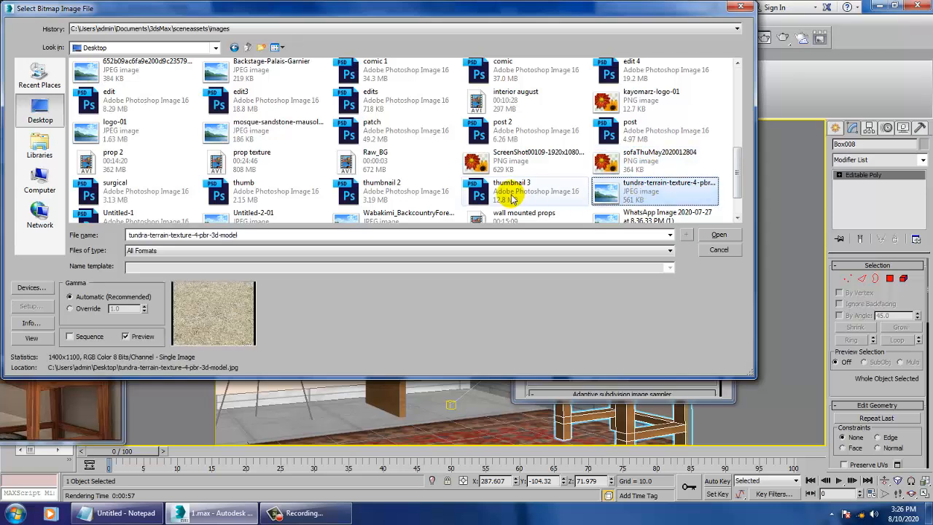
pyautogui.click(609, 215)
pyautogui.click(532, 188)
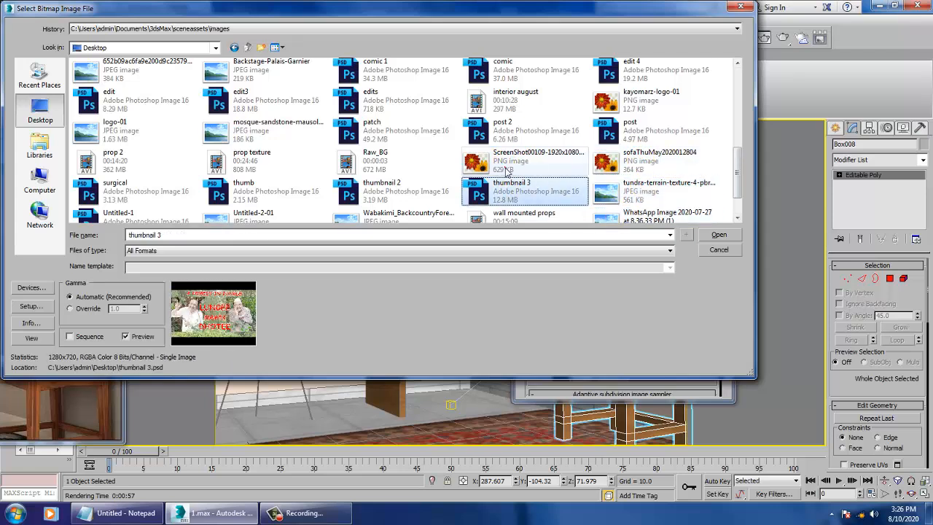
pyautogui.click(505, 172)
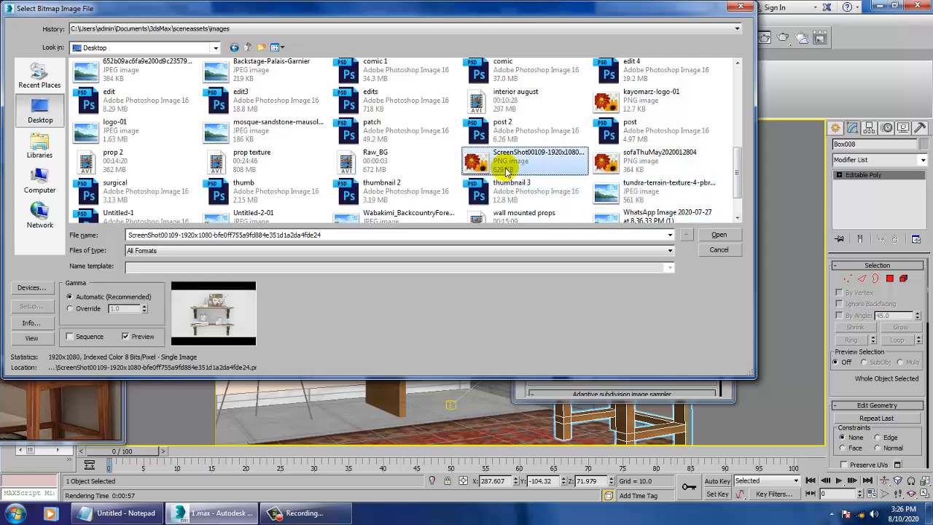
pyautogui.click(385, 213)
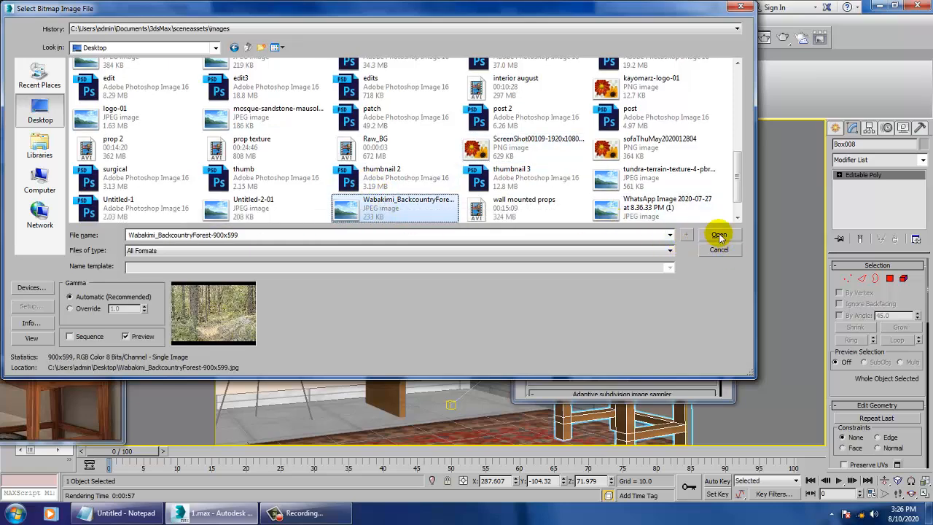
pyautogui.click(719, 234)
# Render PhysCamera002 with the forest GI environment map, inspect the result, and close the frame buffer and render settings
pyautogui.click(708, 70)
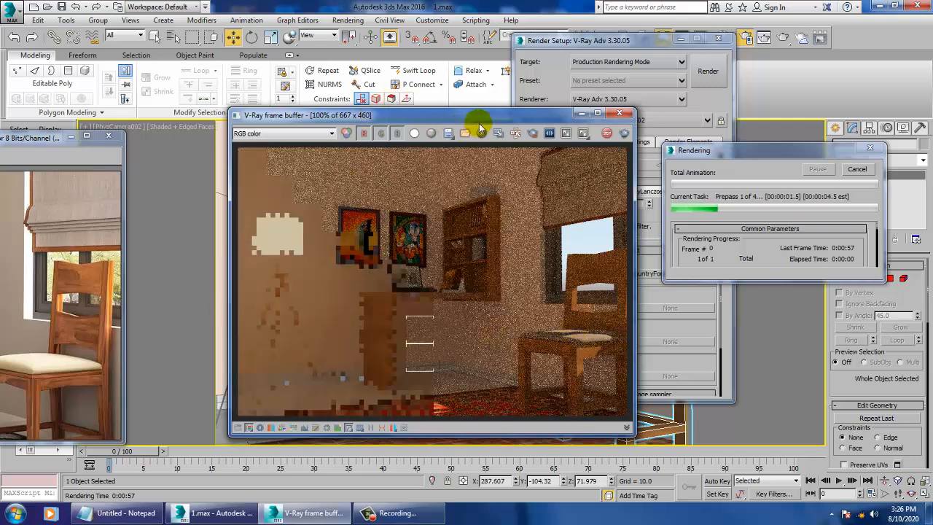
pyautogui.moveTo(474, 120); pyautogui.dragTo(302, 105)
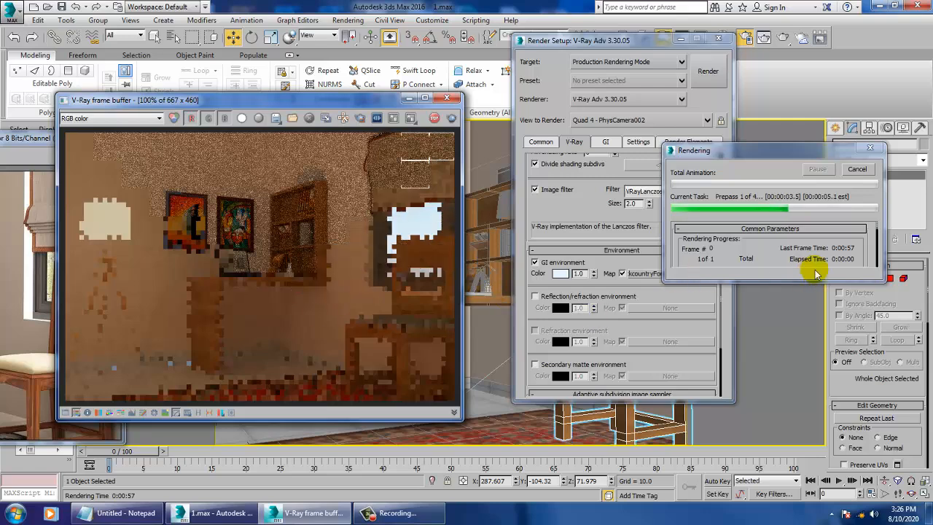
pyautogui.moveTo(715, 150); pyautogui.dragTo(709, 47)
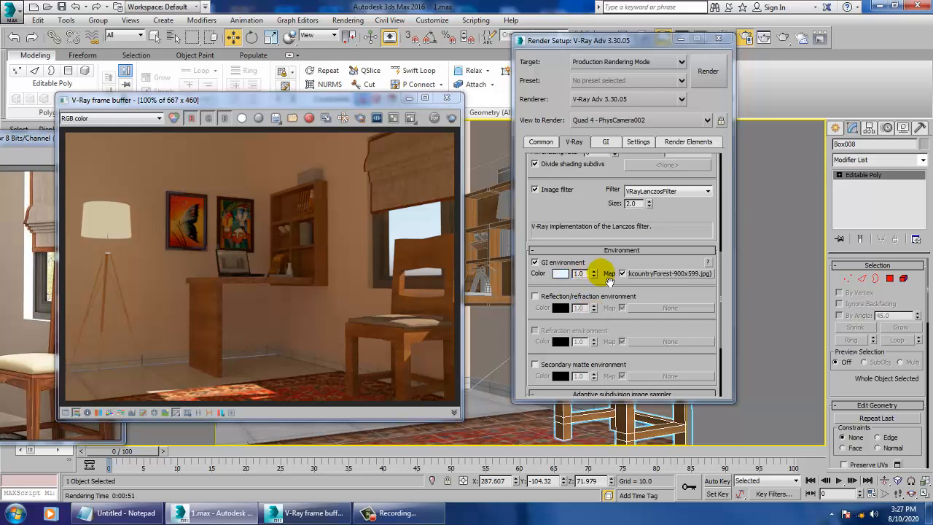
pyautogui.click(448, 98)
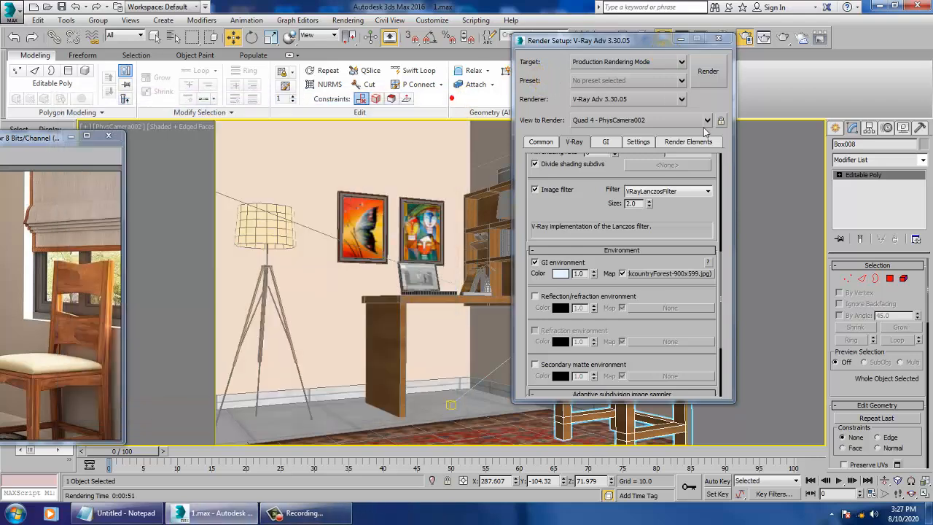
pyautogui.click(718, 39)
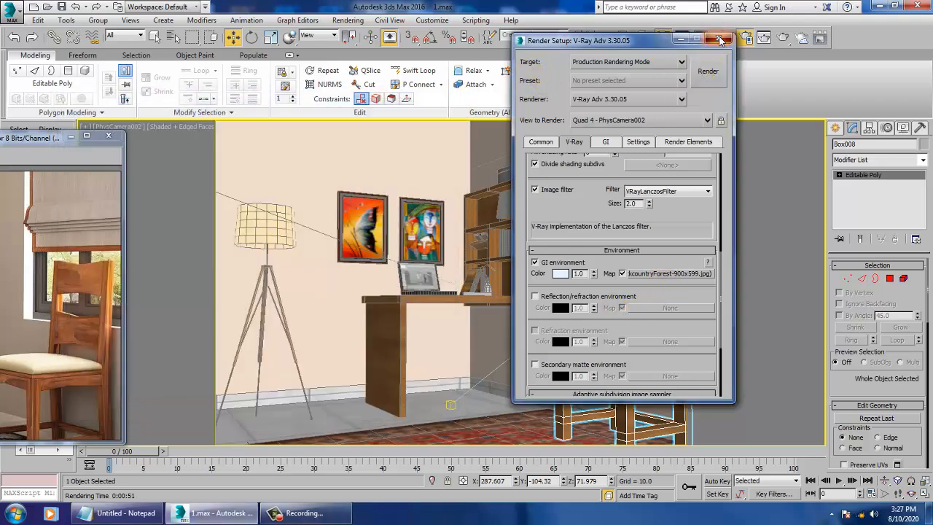